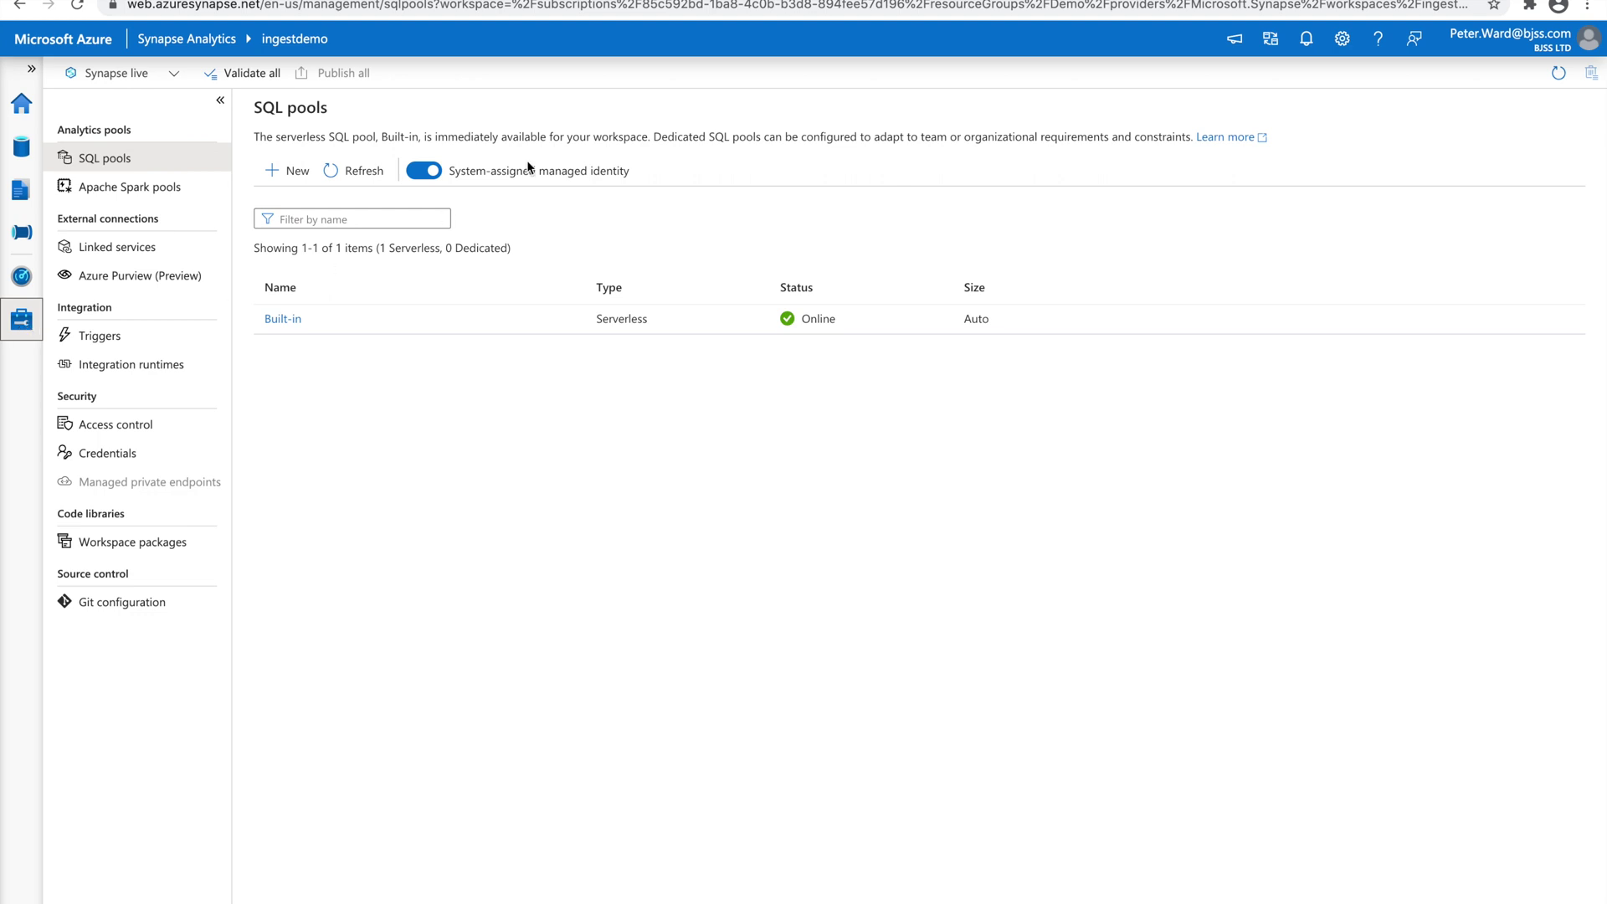
Step: Switch to the London Datastore page and copy the download link of the tfl-journeys-type Excel file
key("ctrl+Tab")
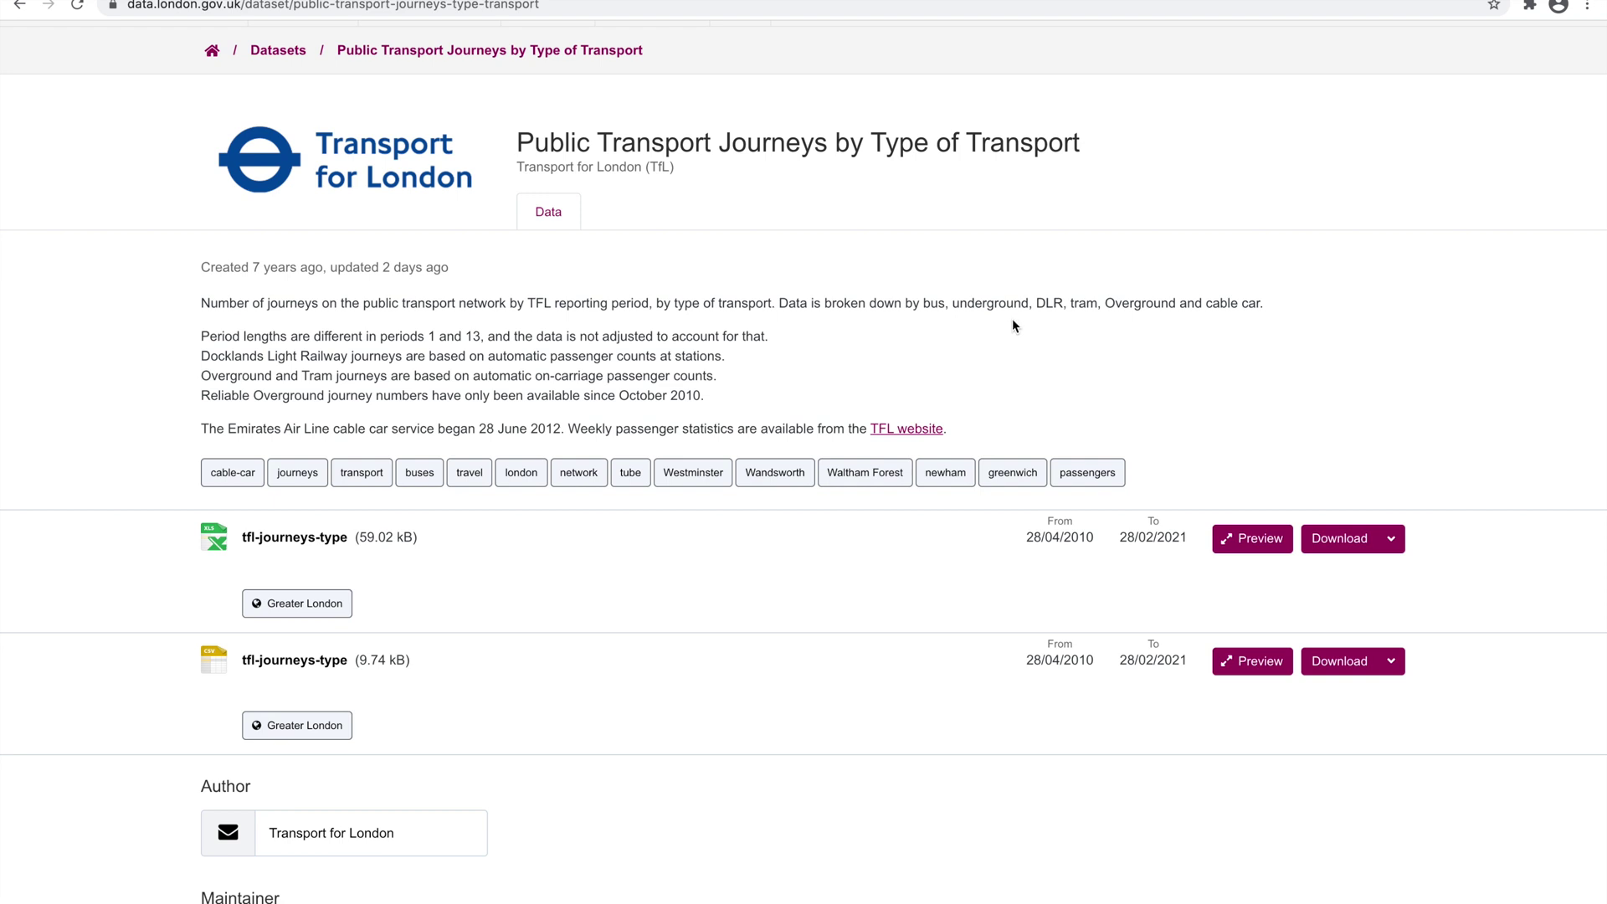
right_click(1350, 543)
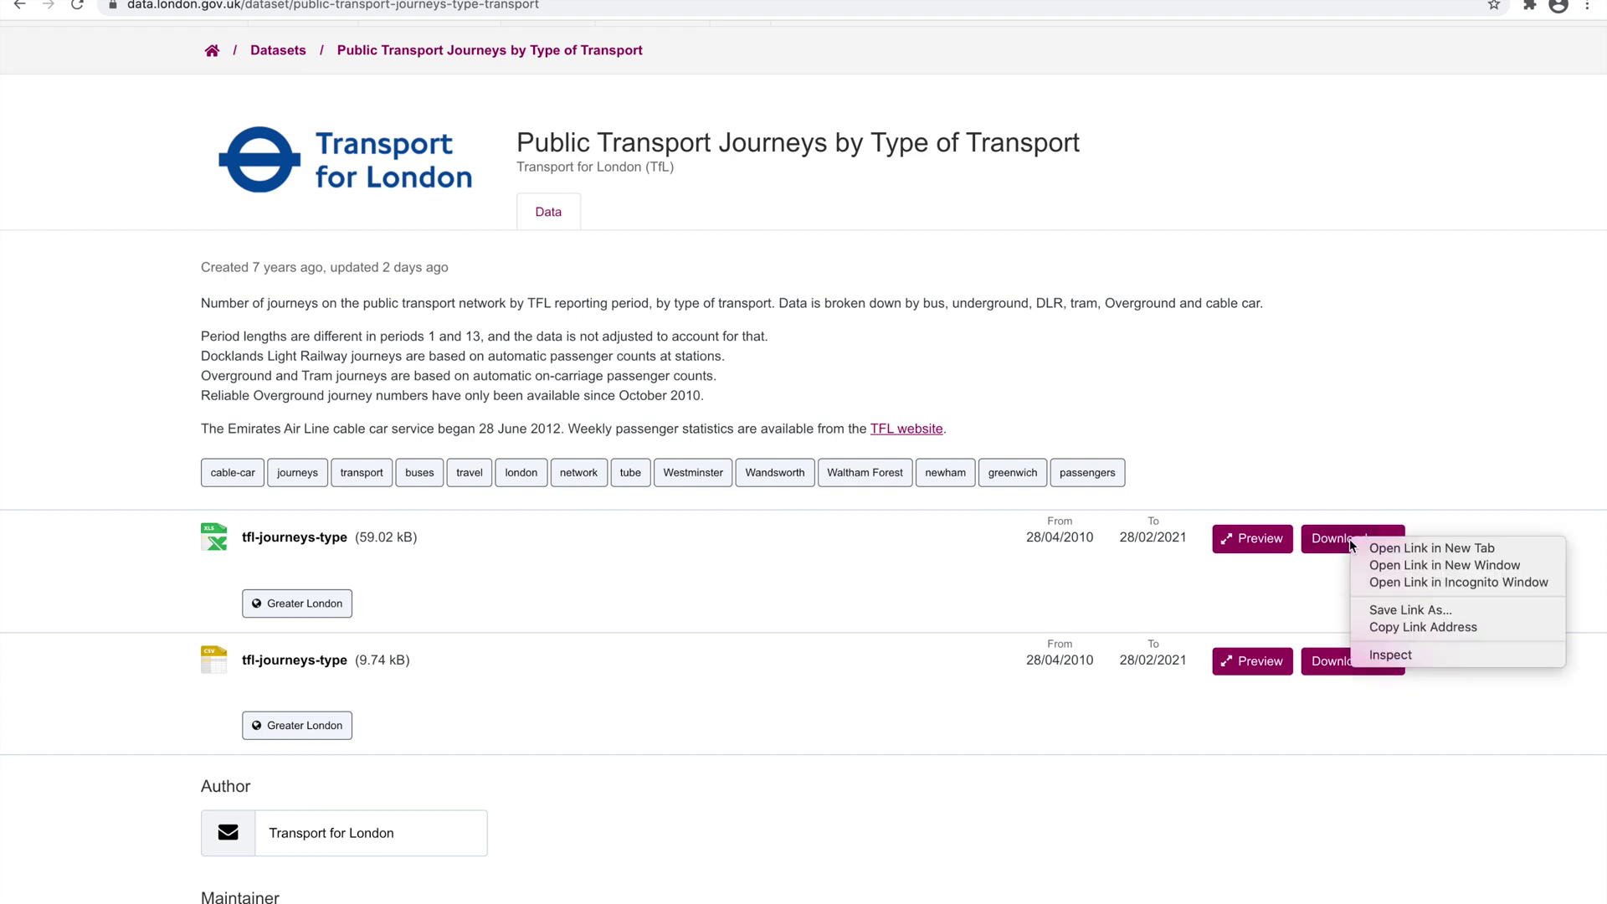
left_click(1391, 628)
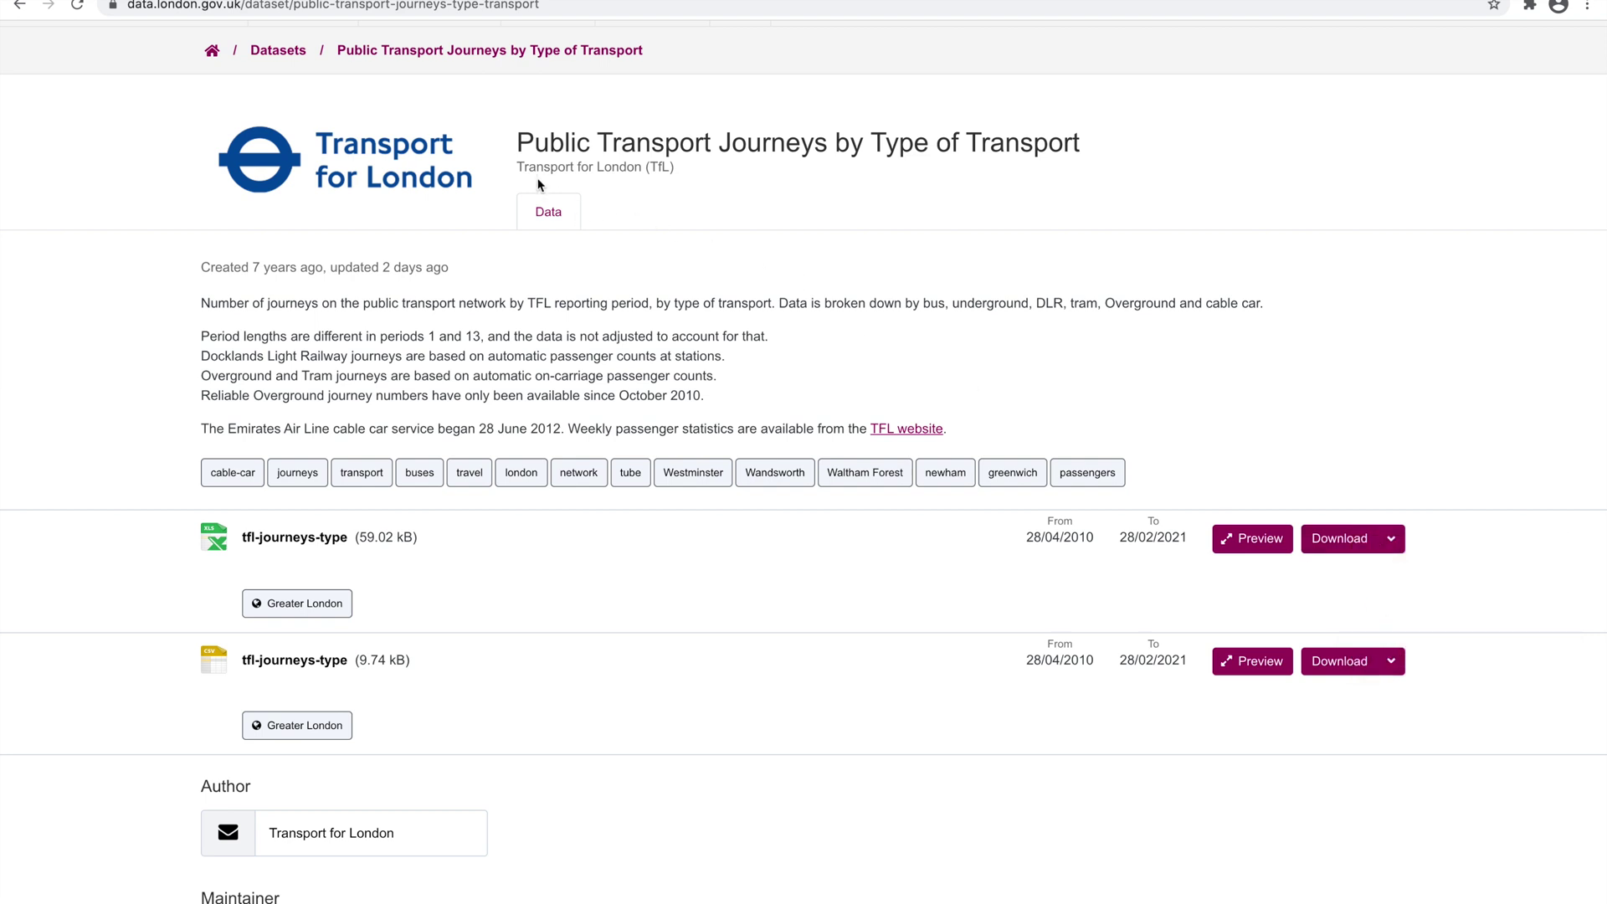
Step: Return to Synapse Studio and start a new linked service of type HTTP
key("ctrl+Tab")
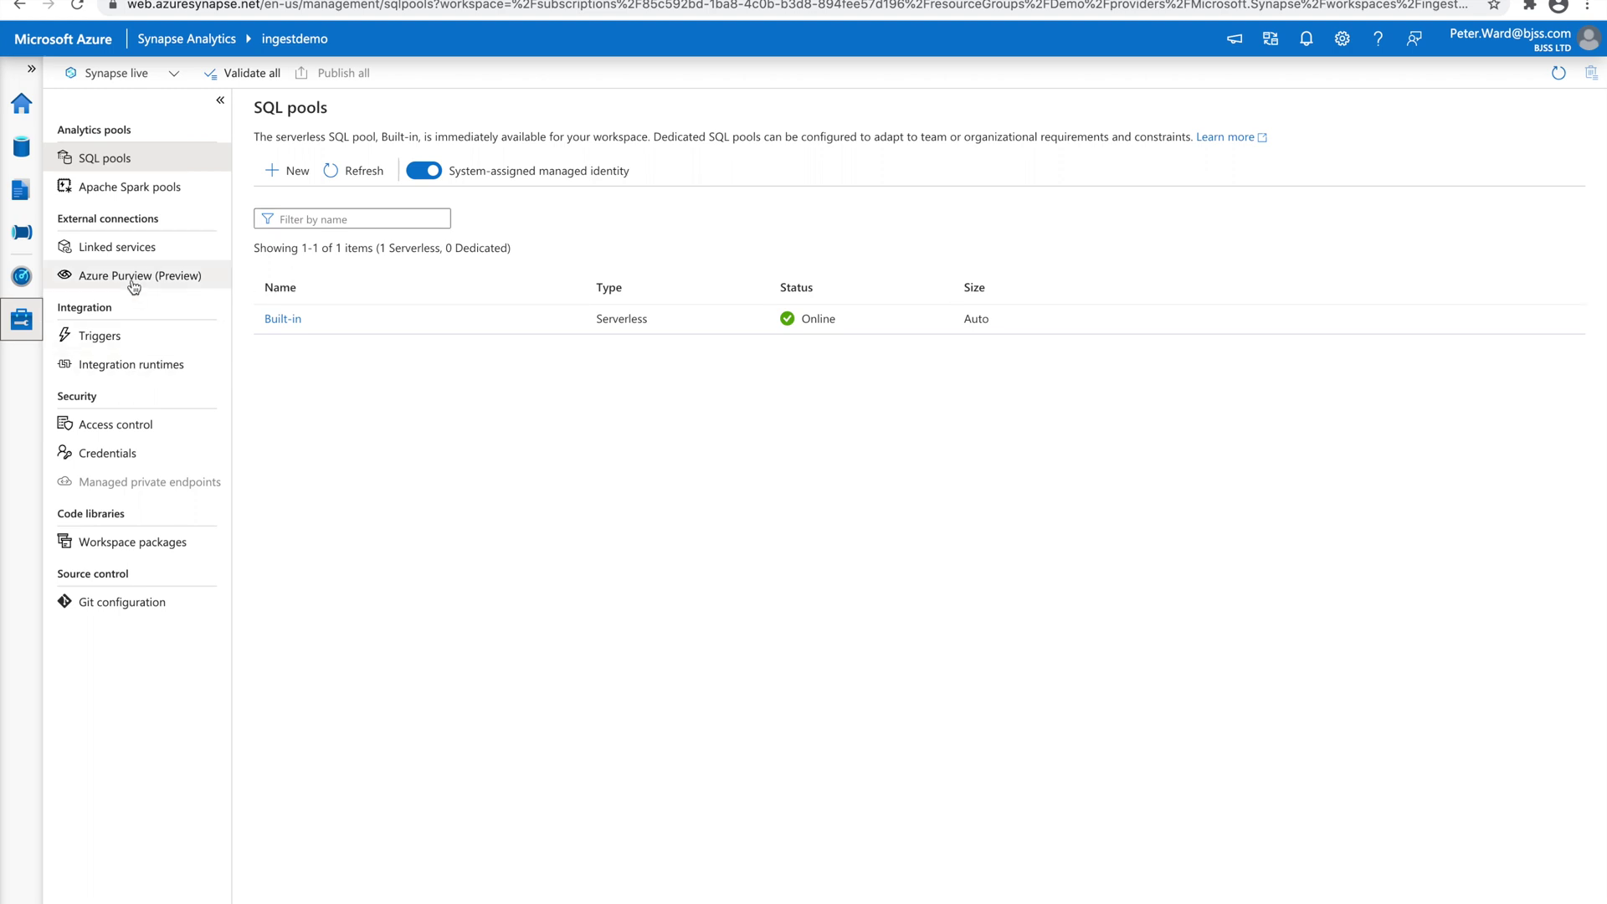
left_click(109, 256)
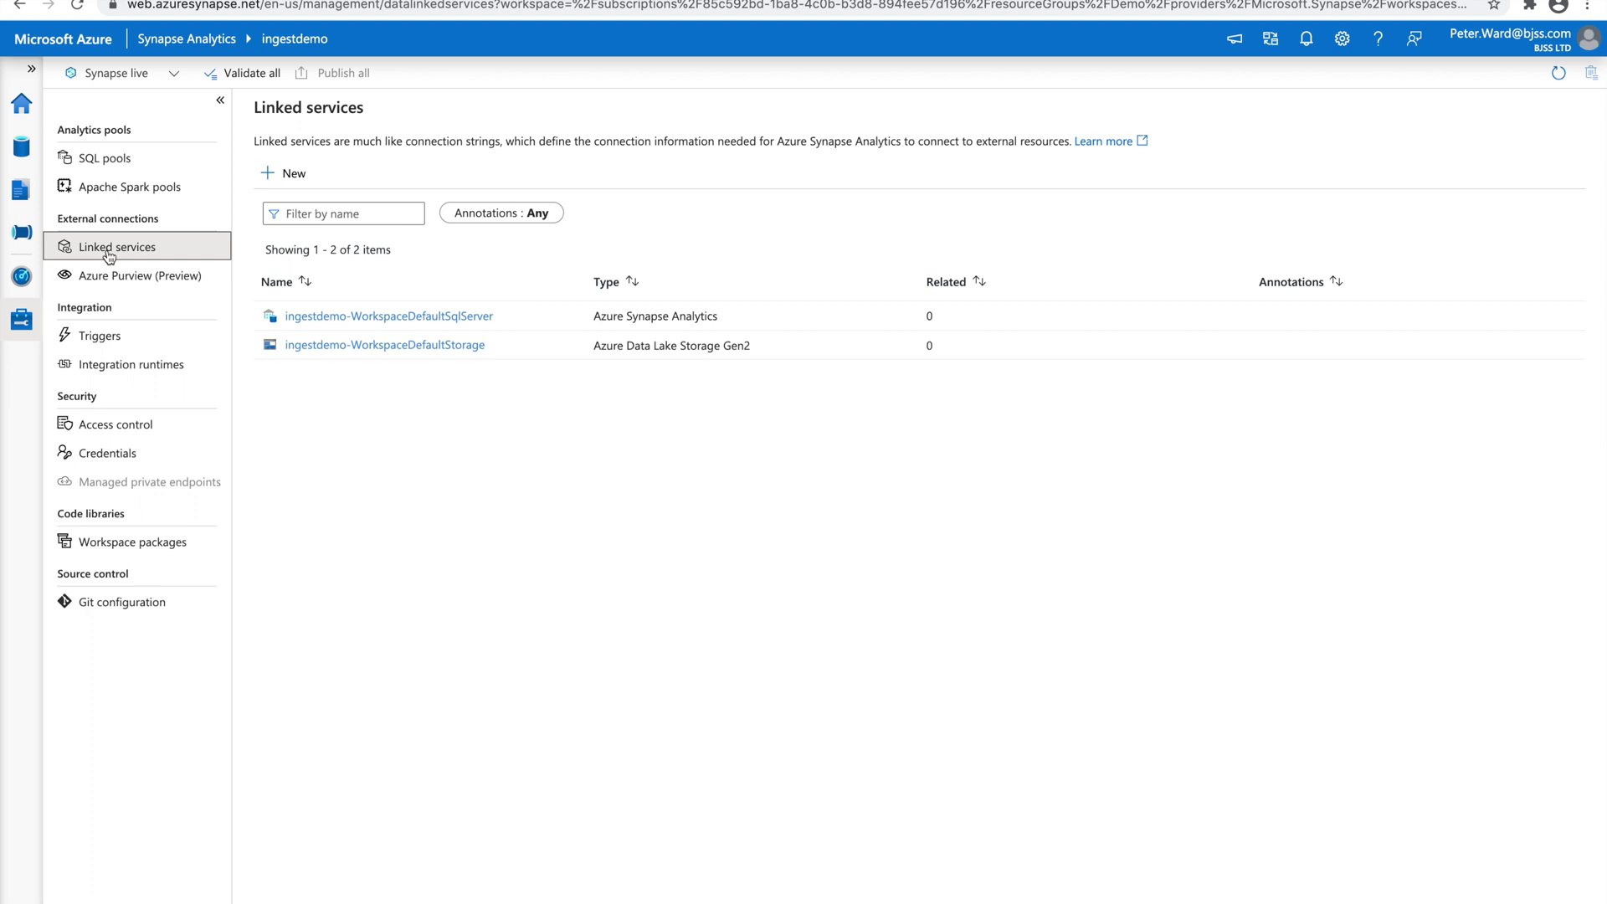
left_click(293, 176)
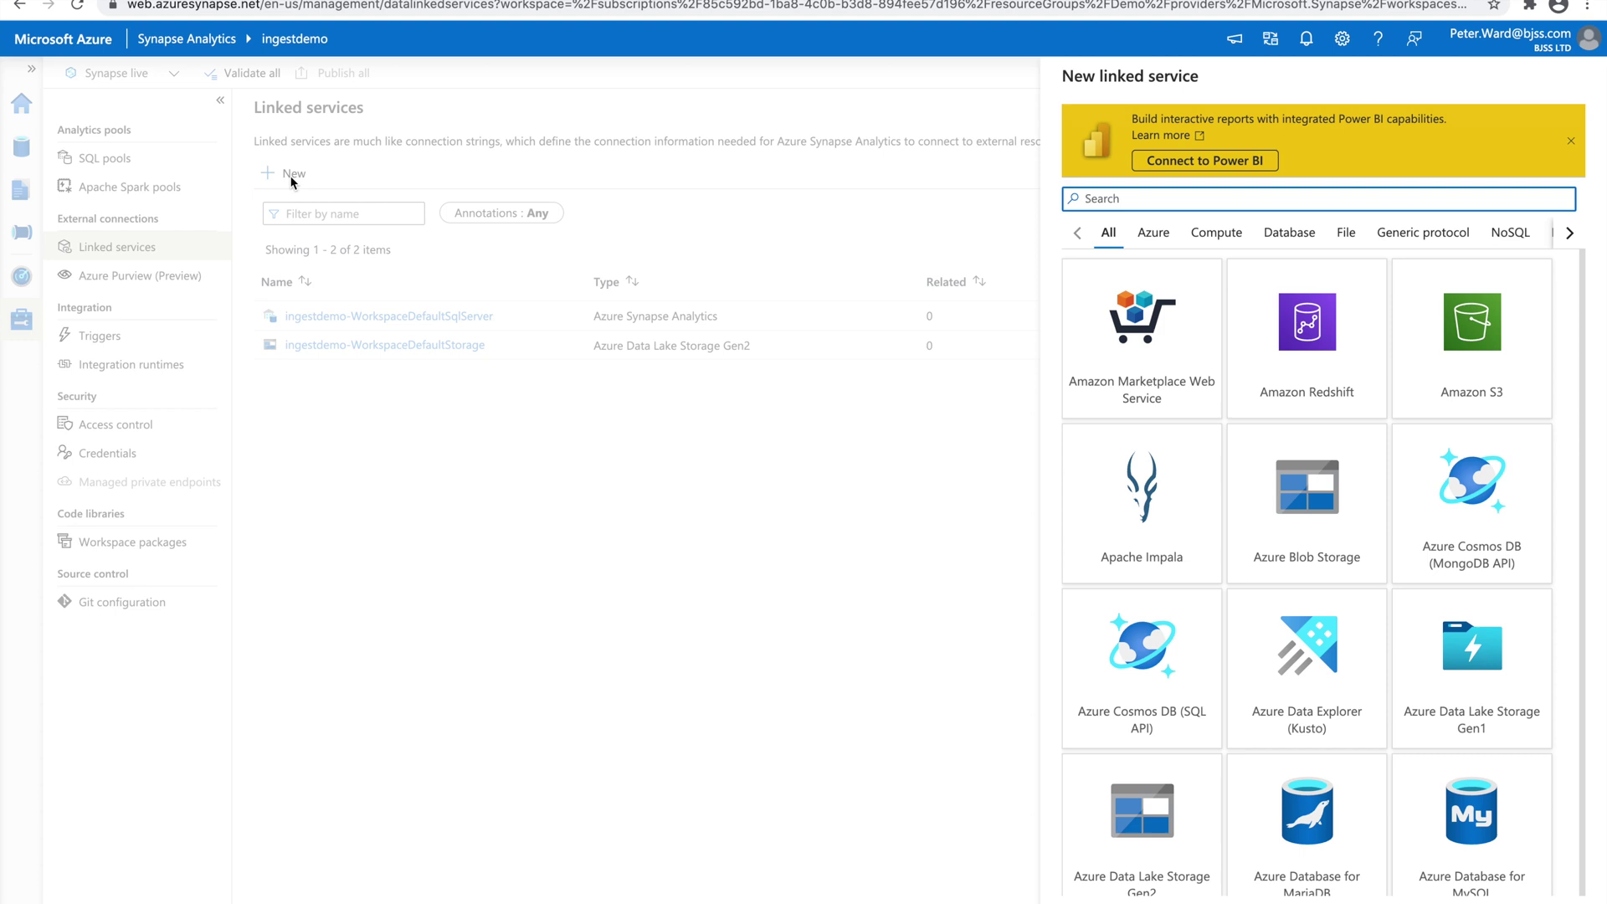
type("ht")
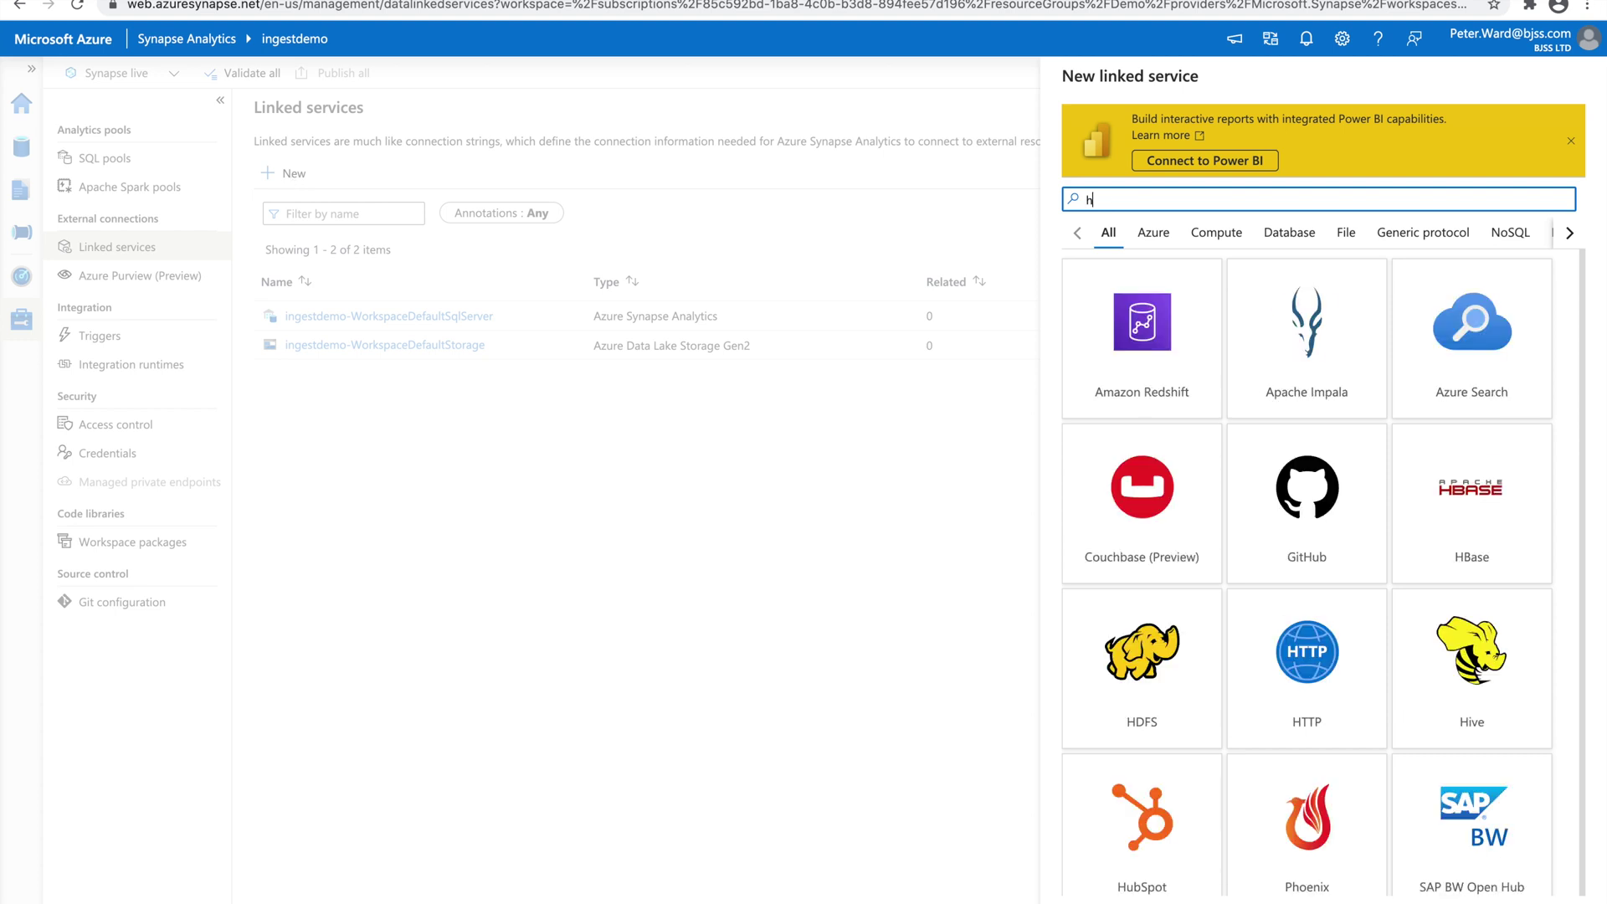
left_click(1163, 327)
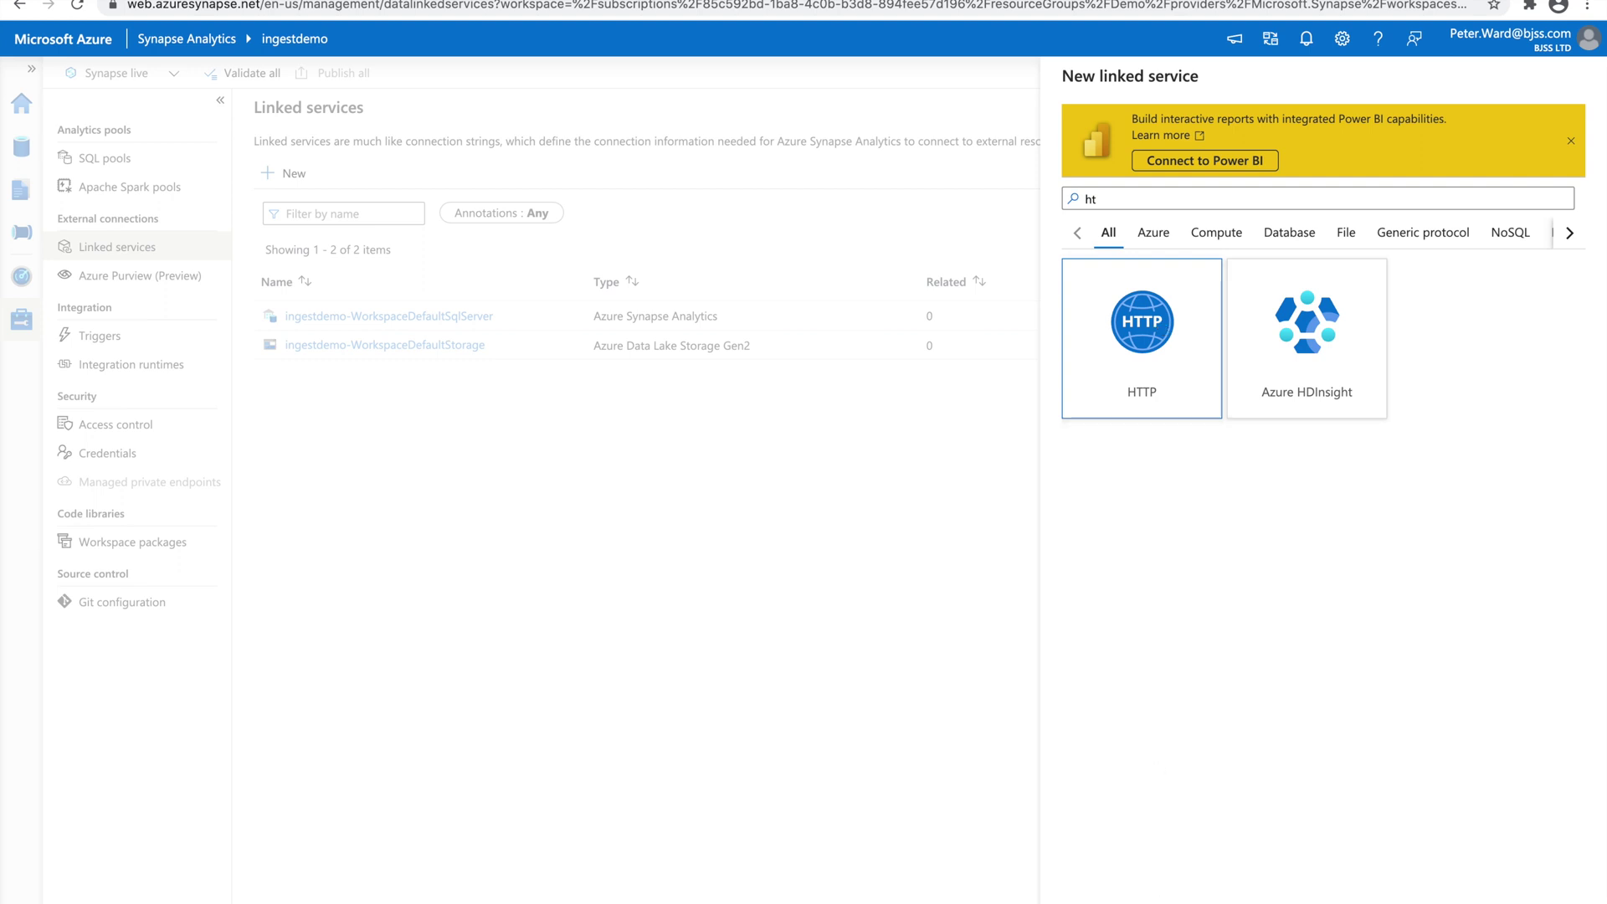
left_click(1088, 888)
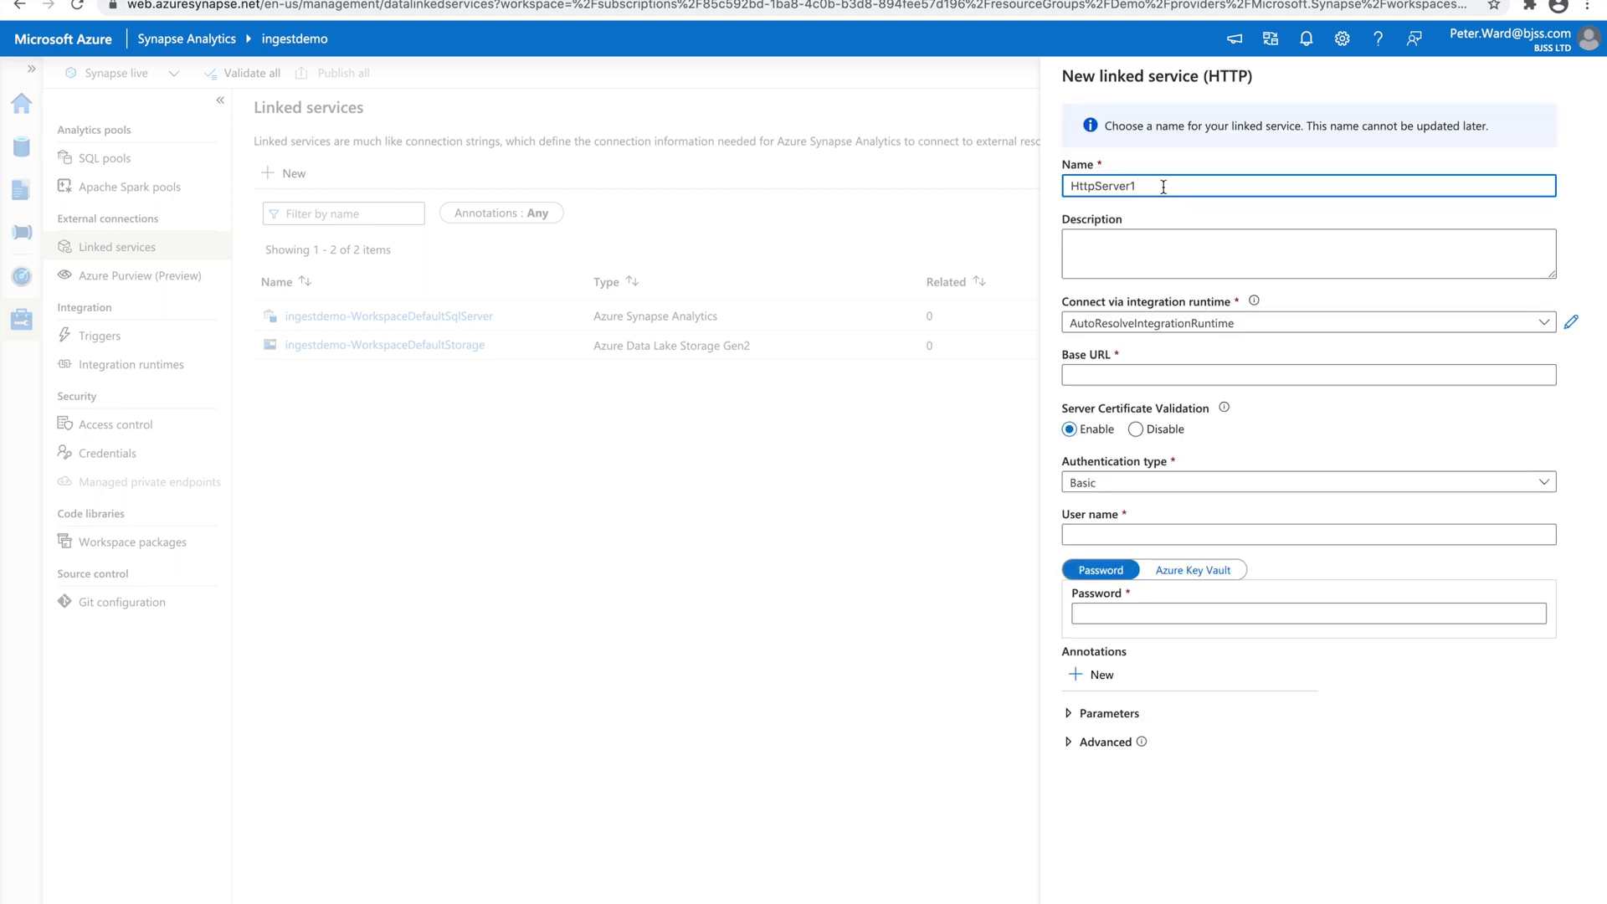
Step: Name the linked service TFLDATA and paste the copied tfl-journeys-type.xlsx download link as its description
left_click_drag(1163, 187, 1047, 188)
type("TFLDATA")
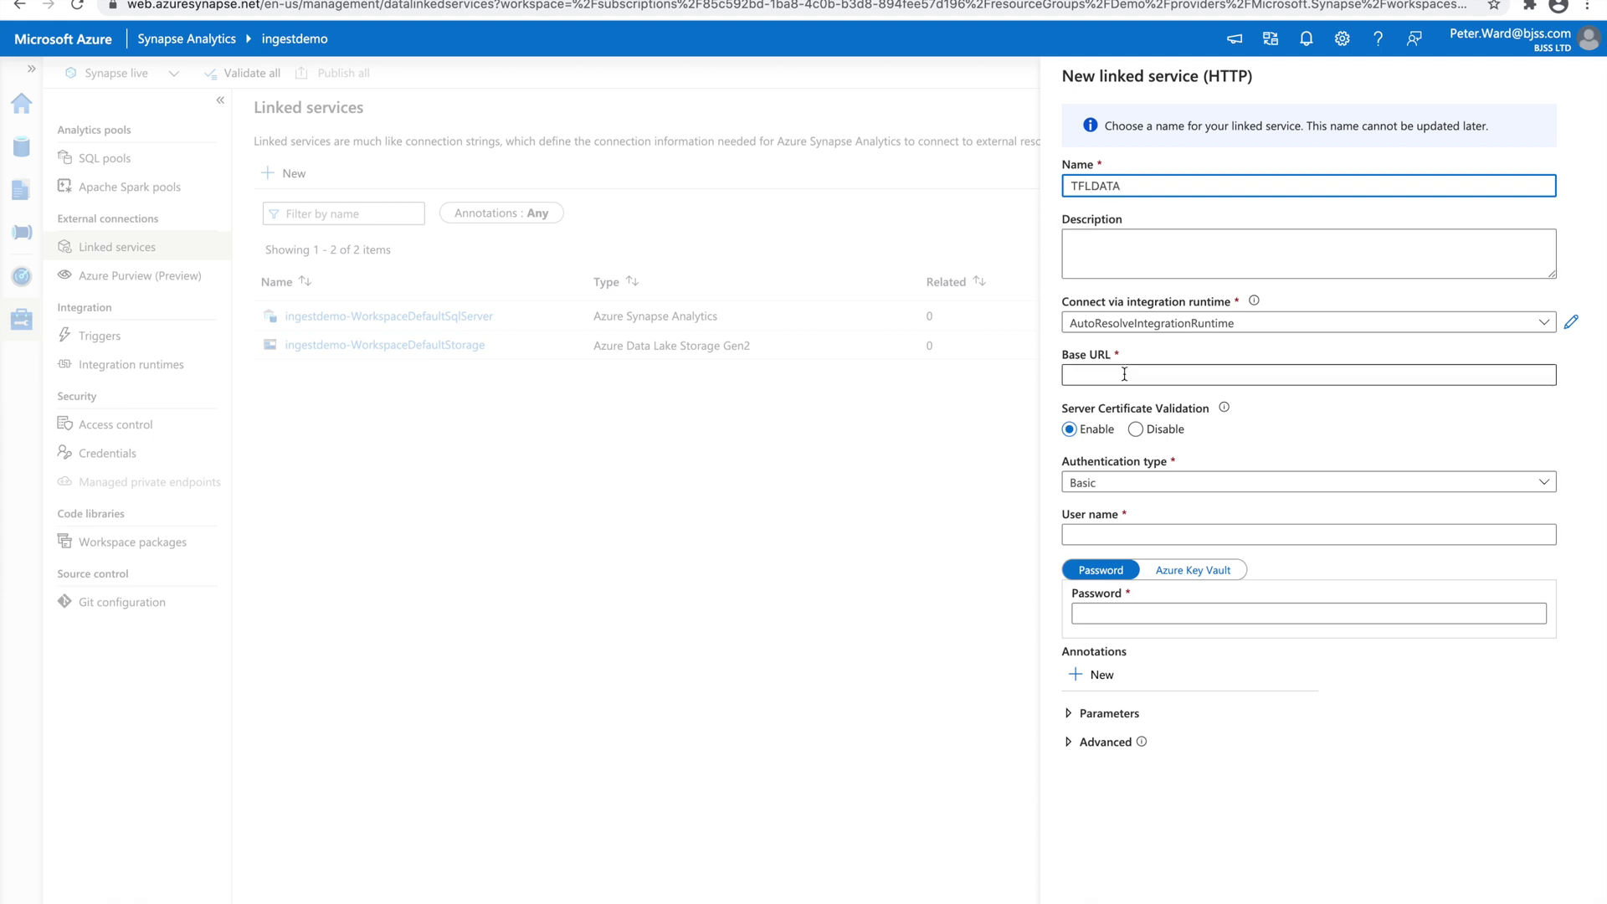
left_click(1087, 240)
key("ctrl+v")
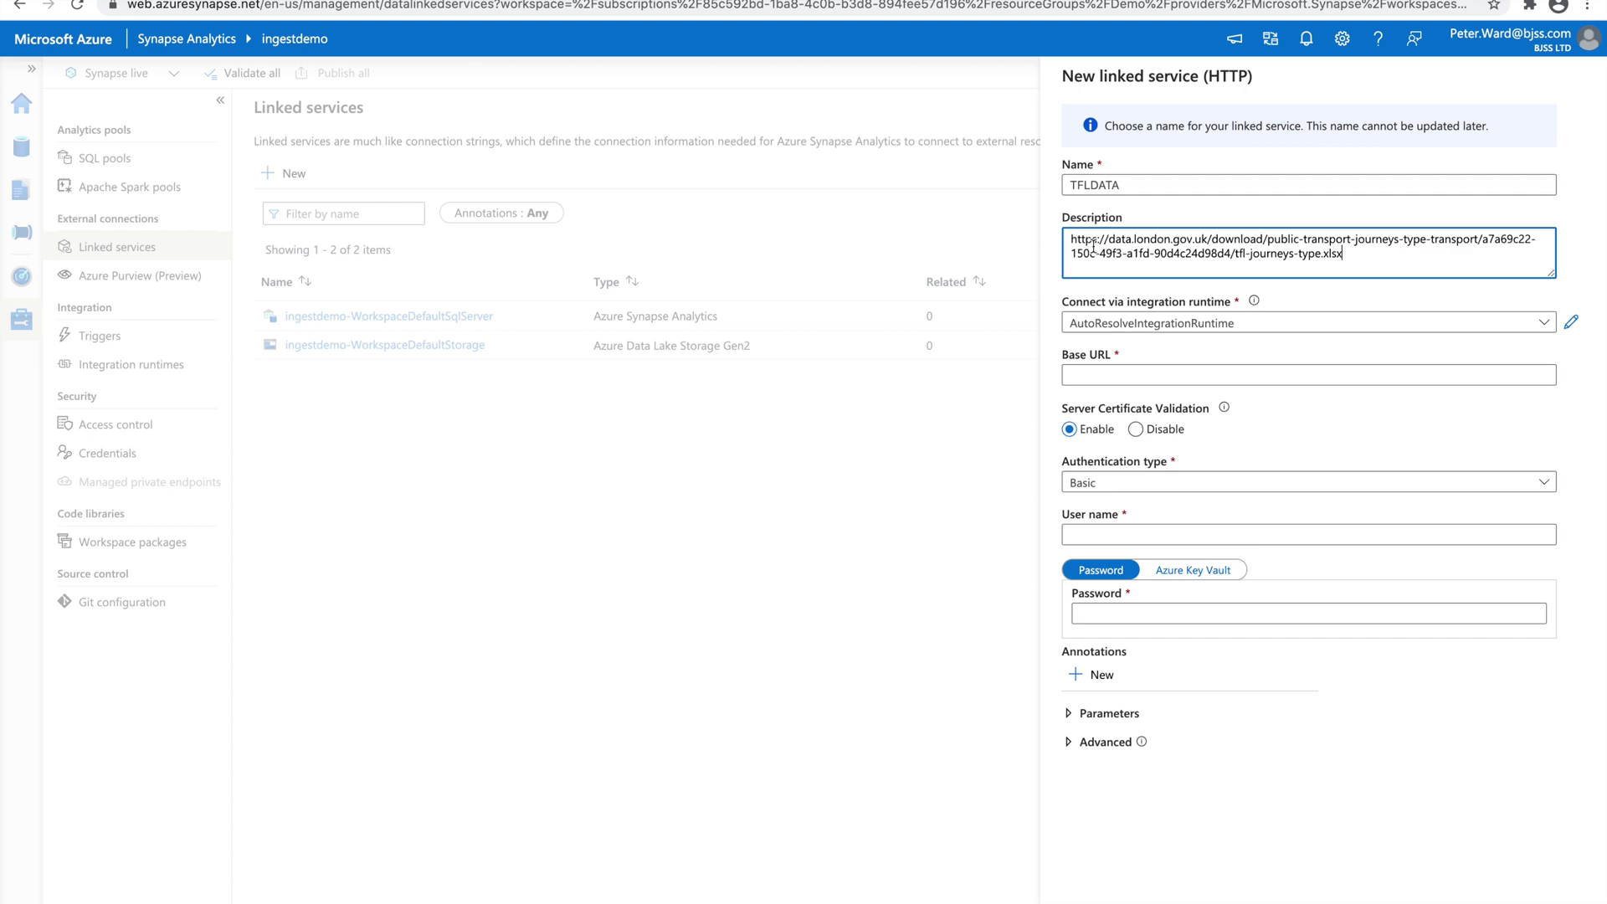
left_click(1098, 374)
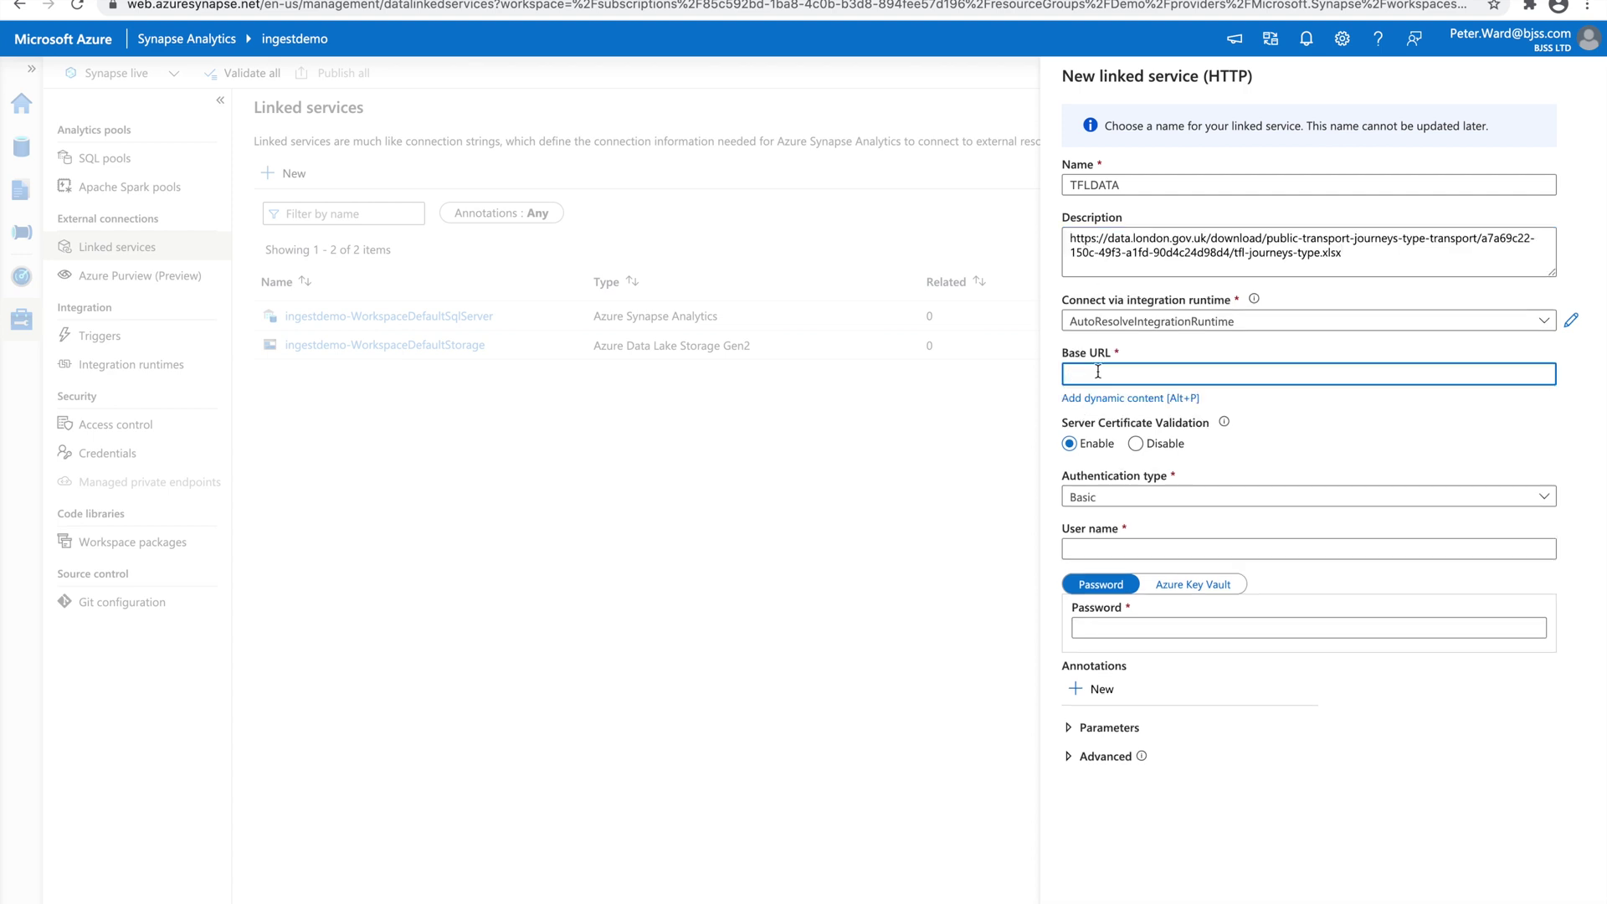
key("ctrl+v")
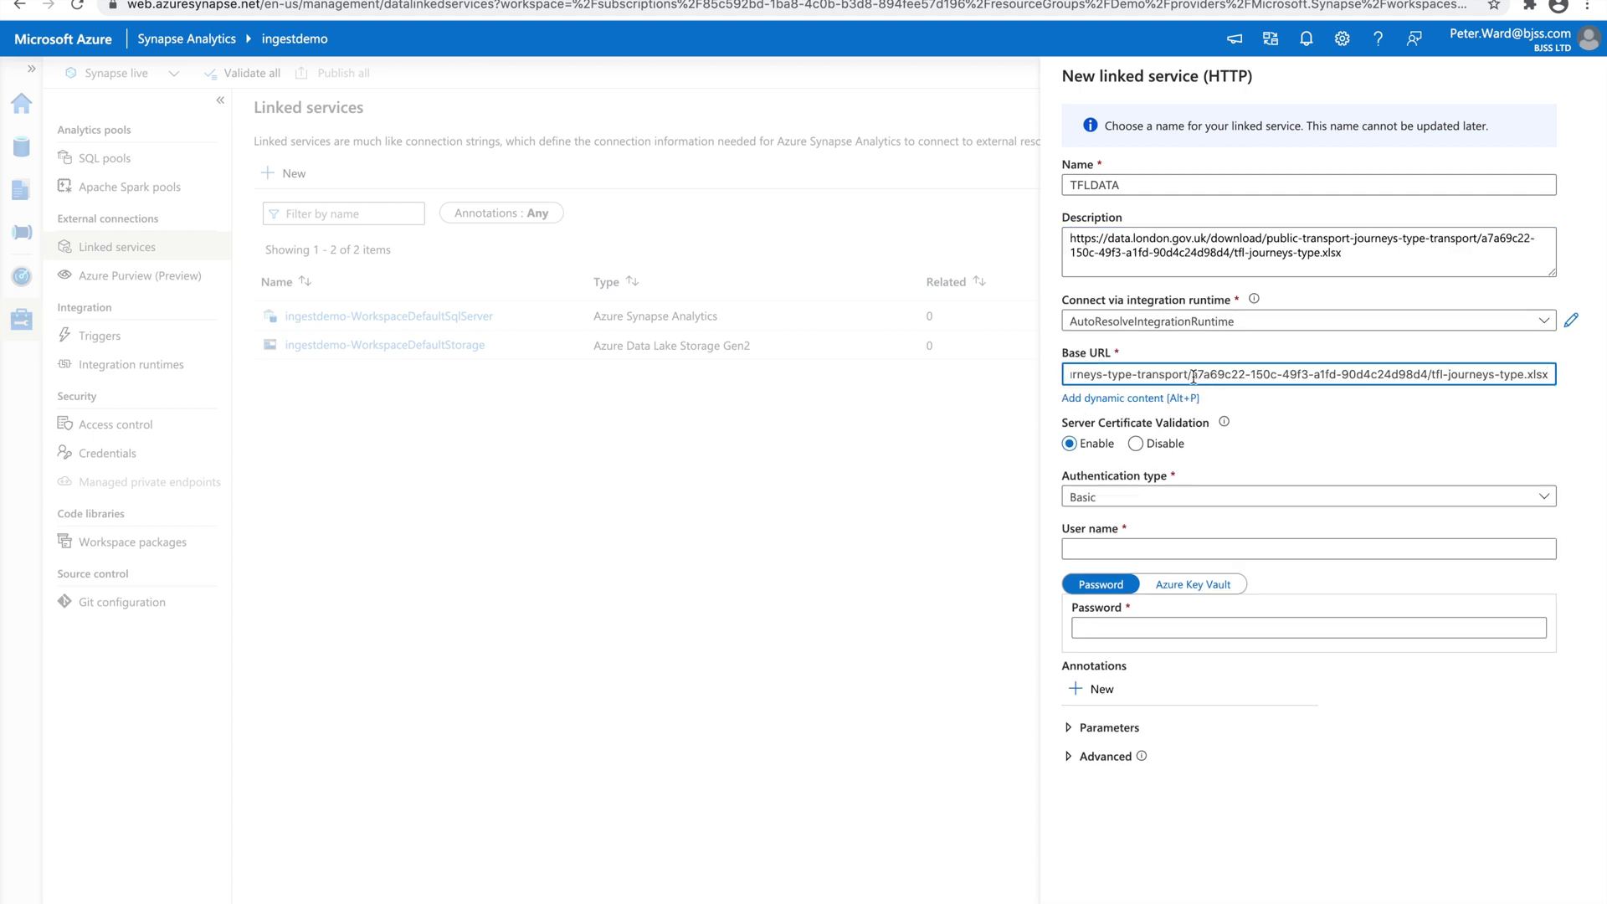
key("Home")
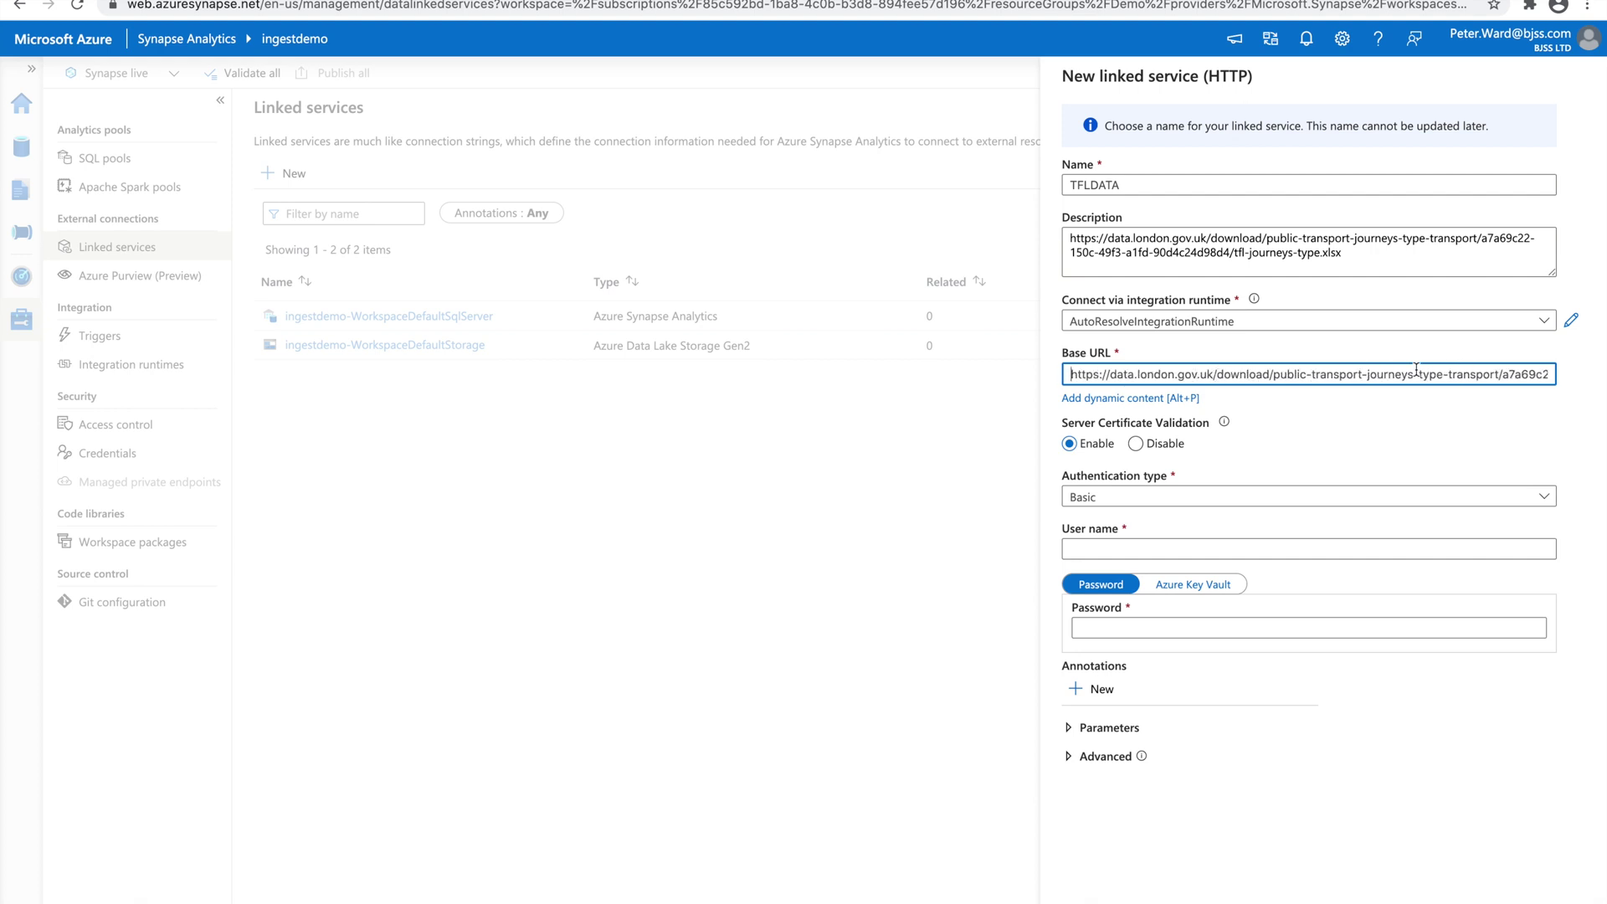
left_click_drag(1214, 374, 1574, 377)
key("BackSpace")
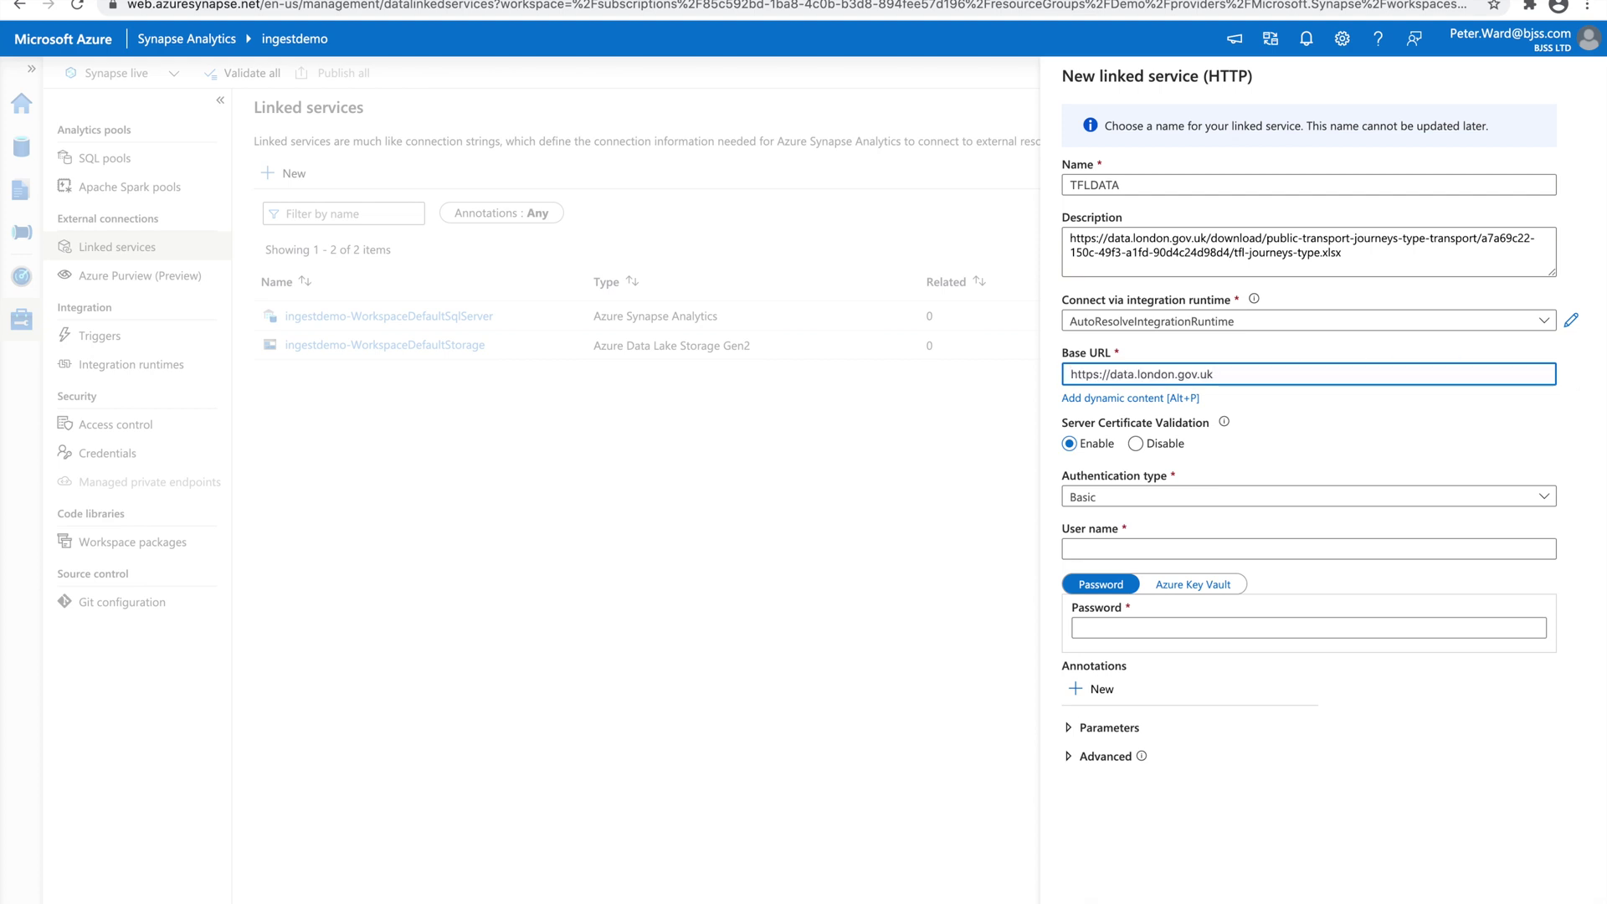
left_click(1286, 492)
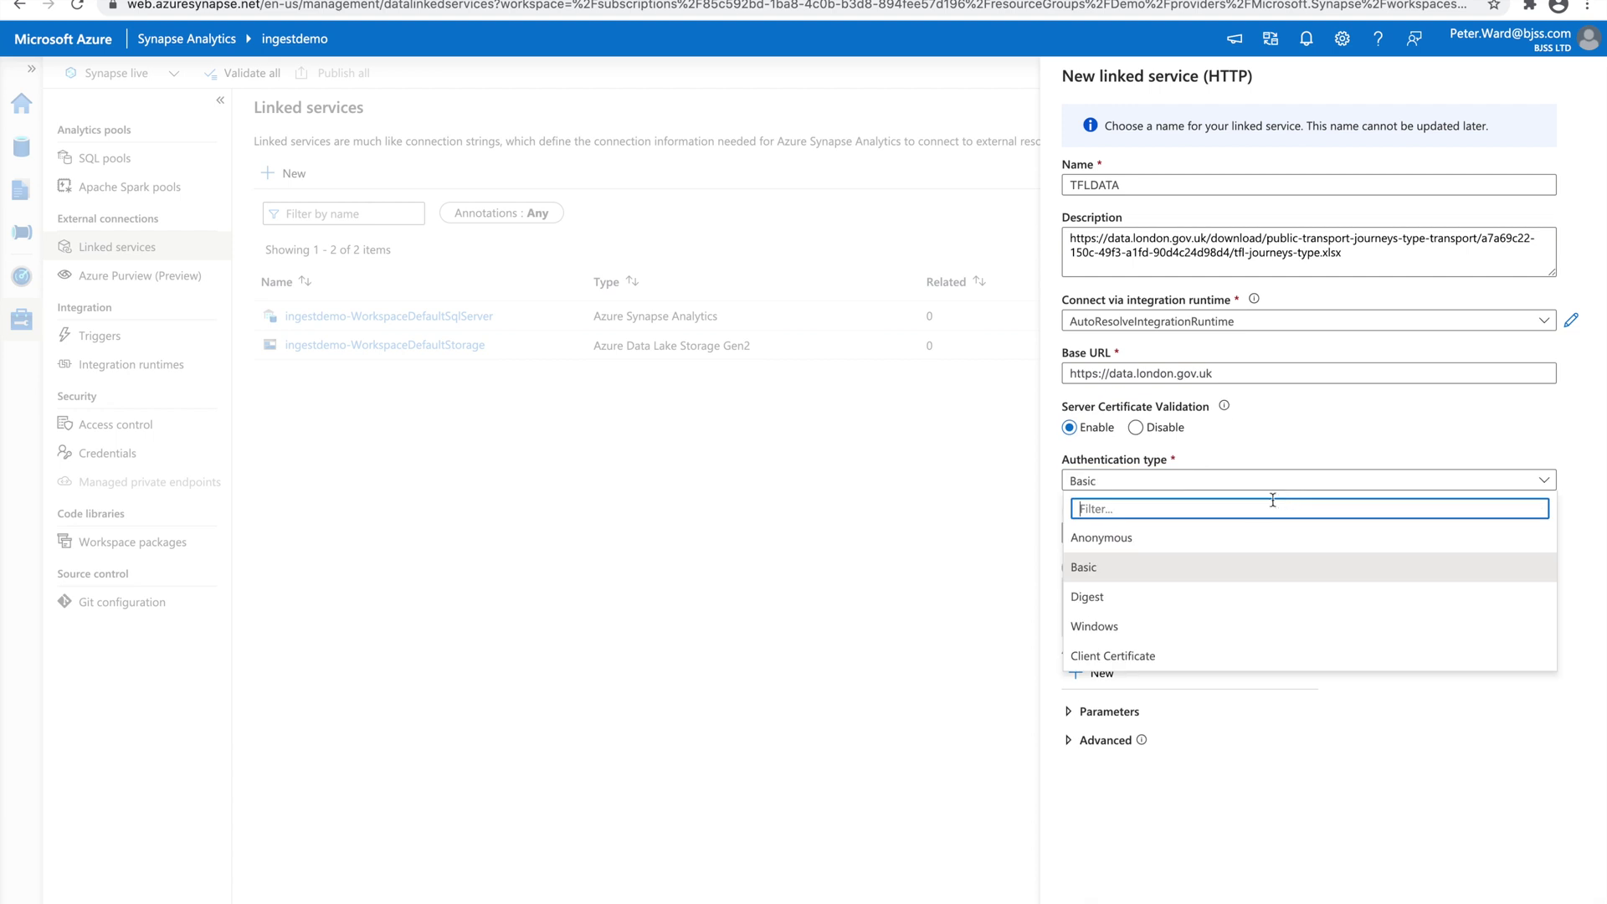
left_click(1133, 538)
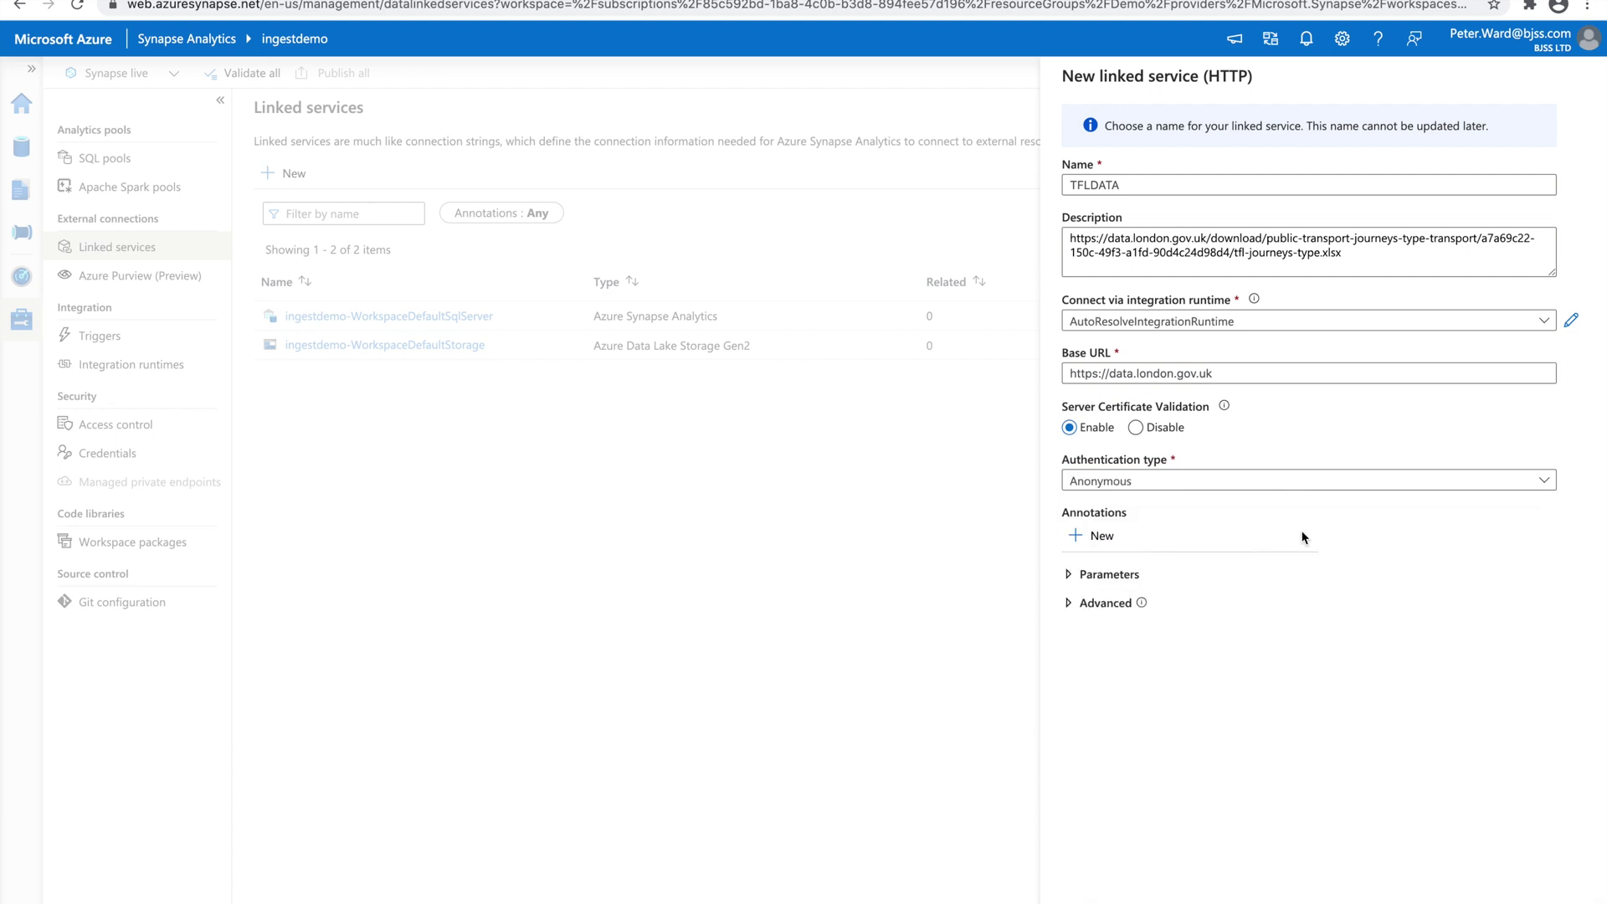
Step: Copy the download path after the domain from the description and create the linked service
left_click_drag(1415, 253, 1216, 243)
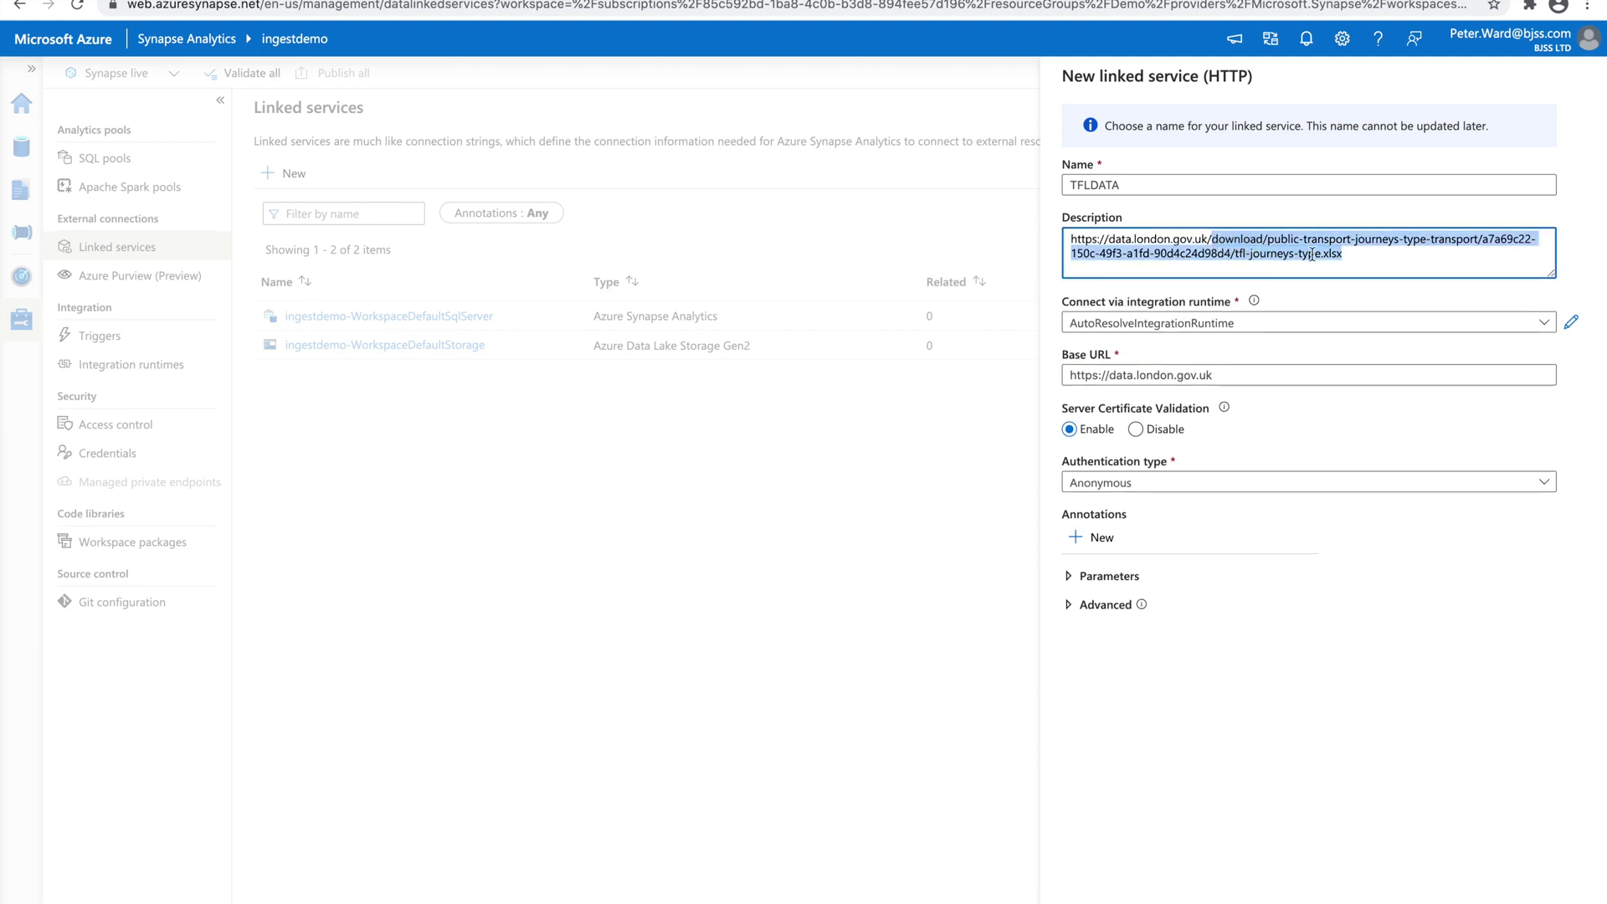
left_click(1220, 835)
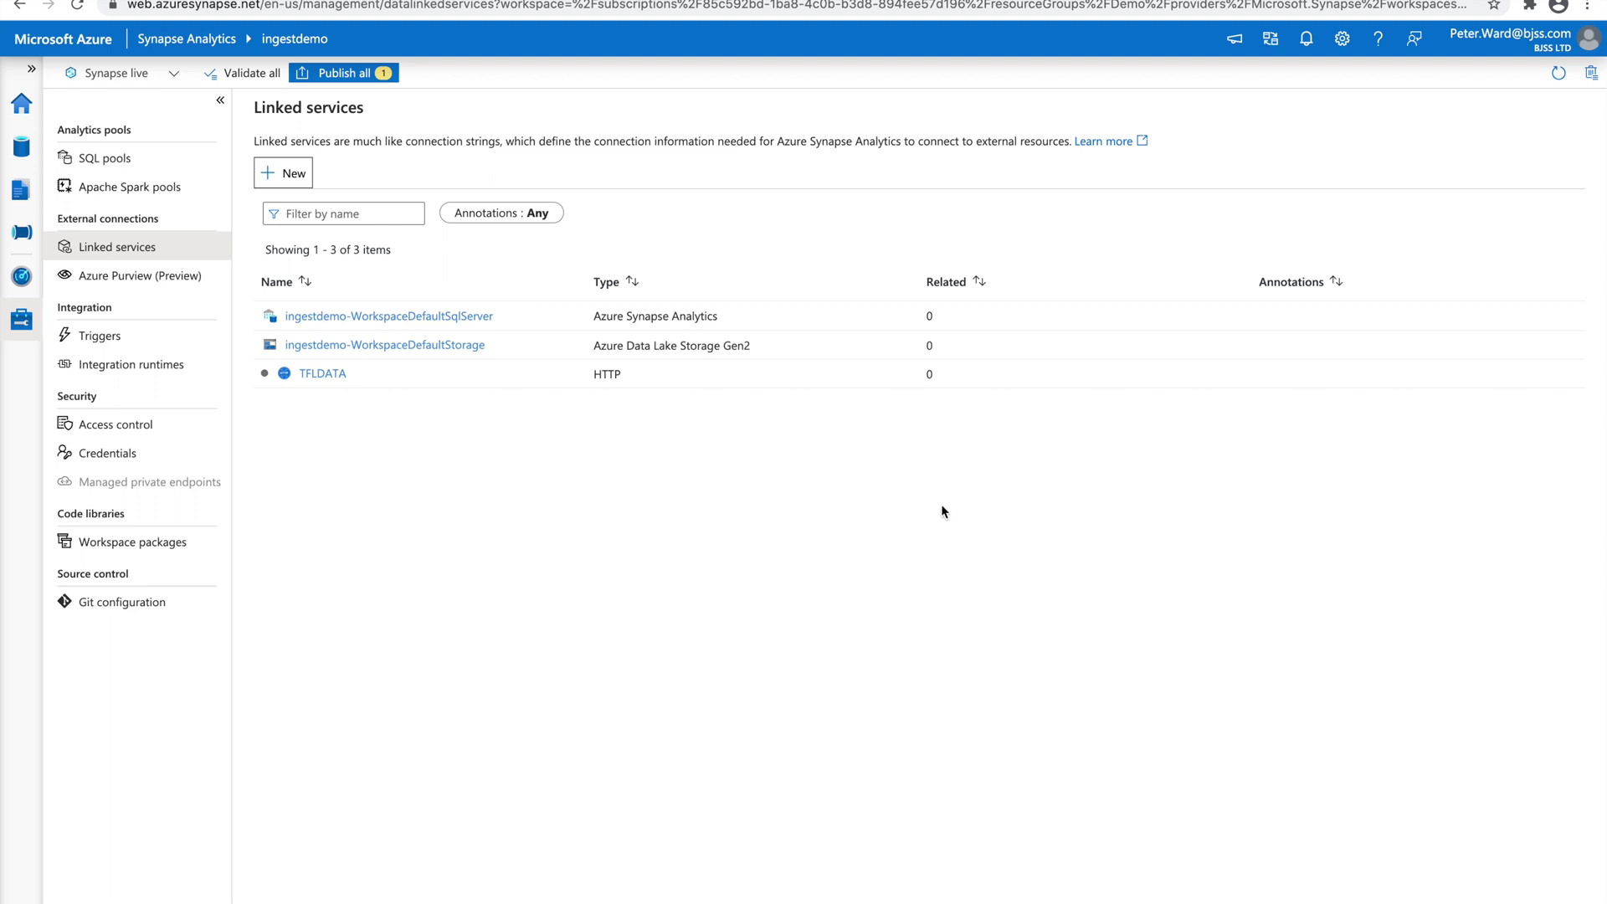
Step: Set up a new dedicated SQL pool named INGEST
left_click(23, 150)
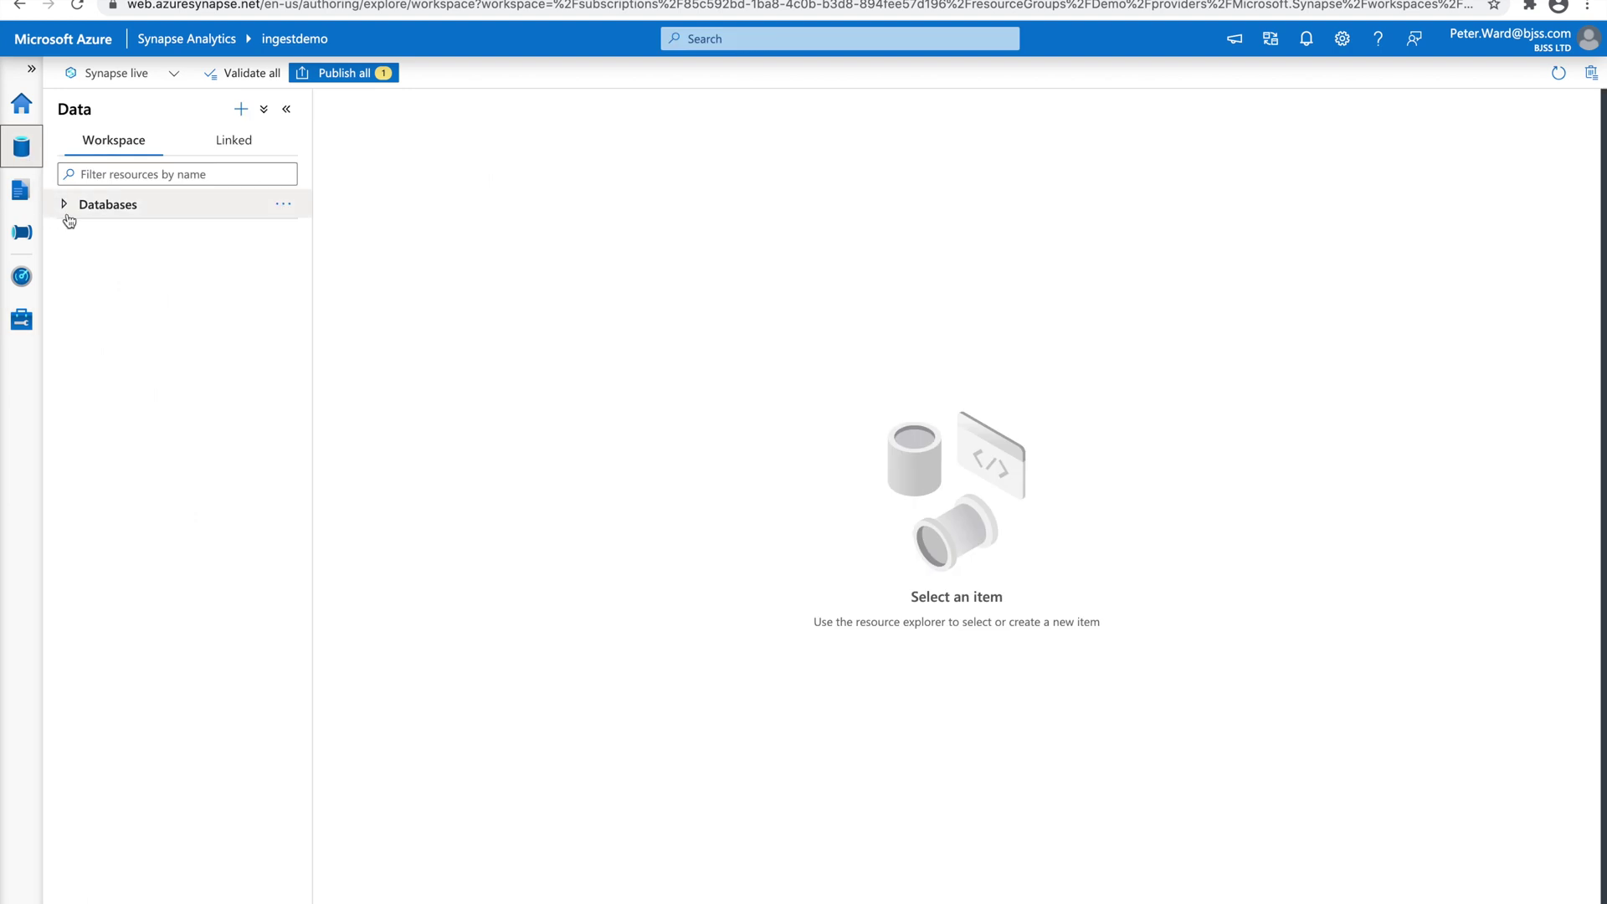
left_click(65, 208)
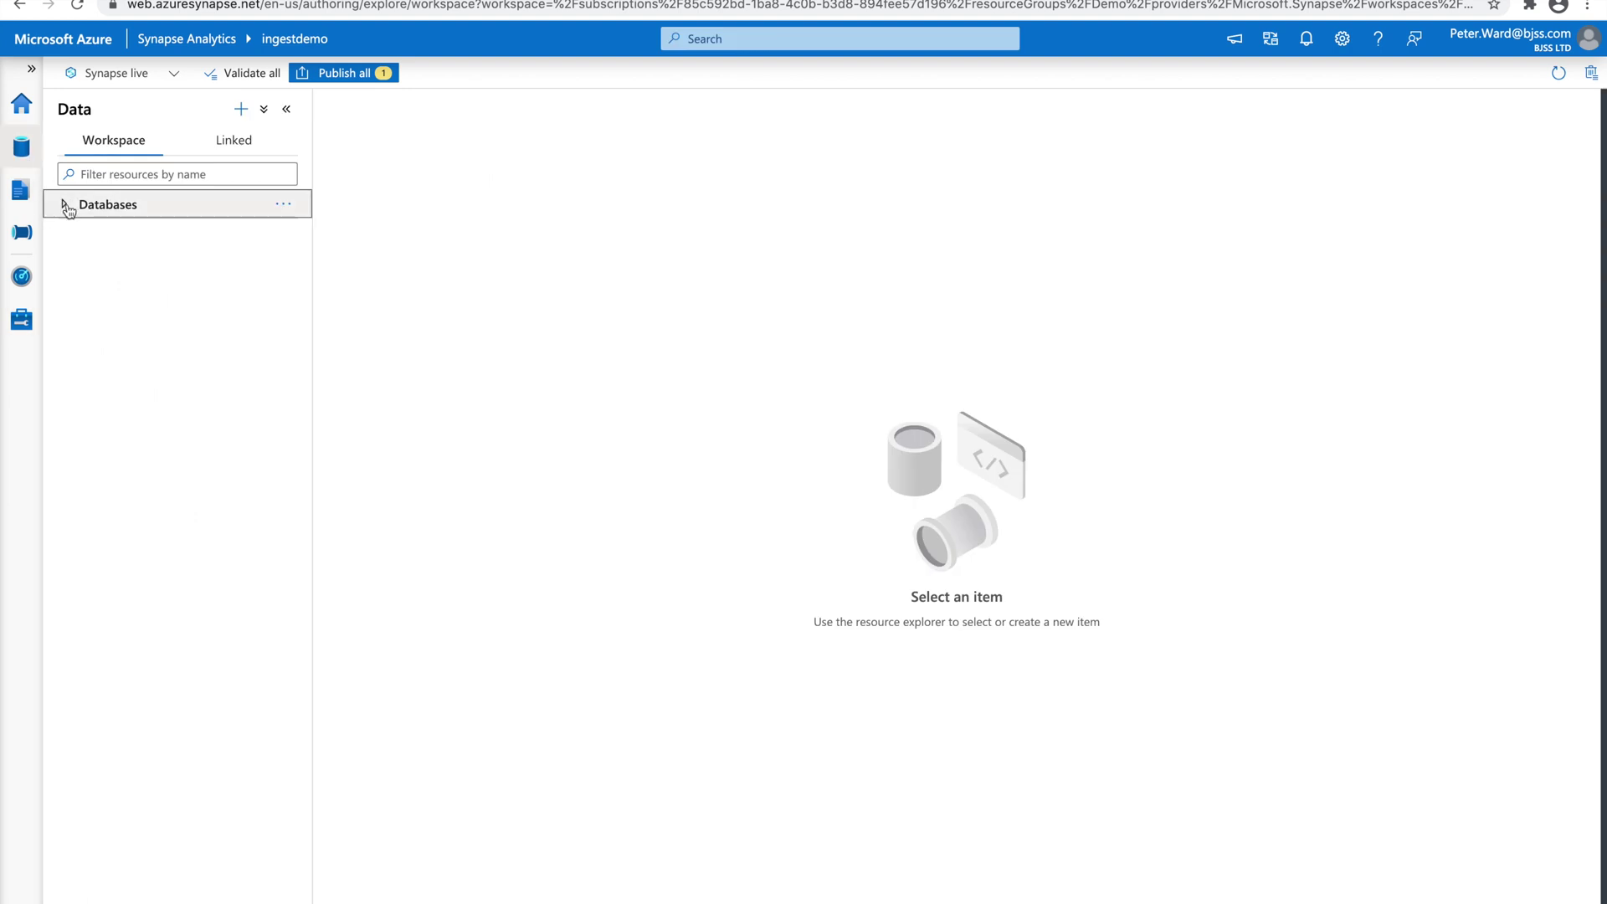
left_click(21, 319)
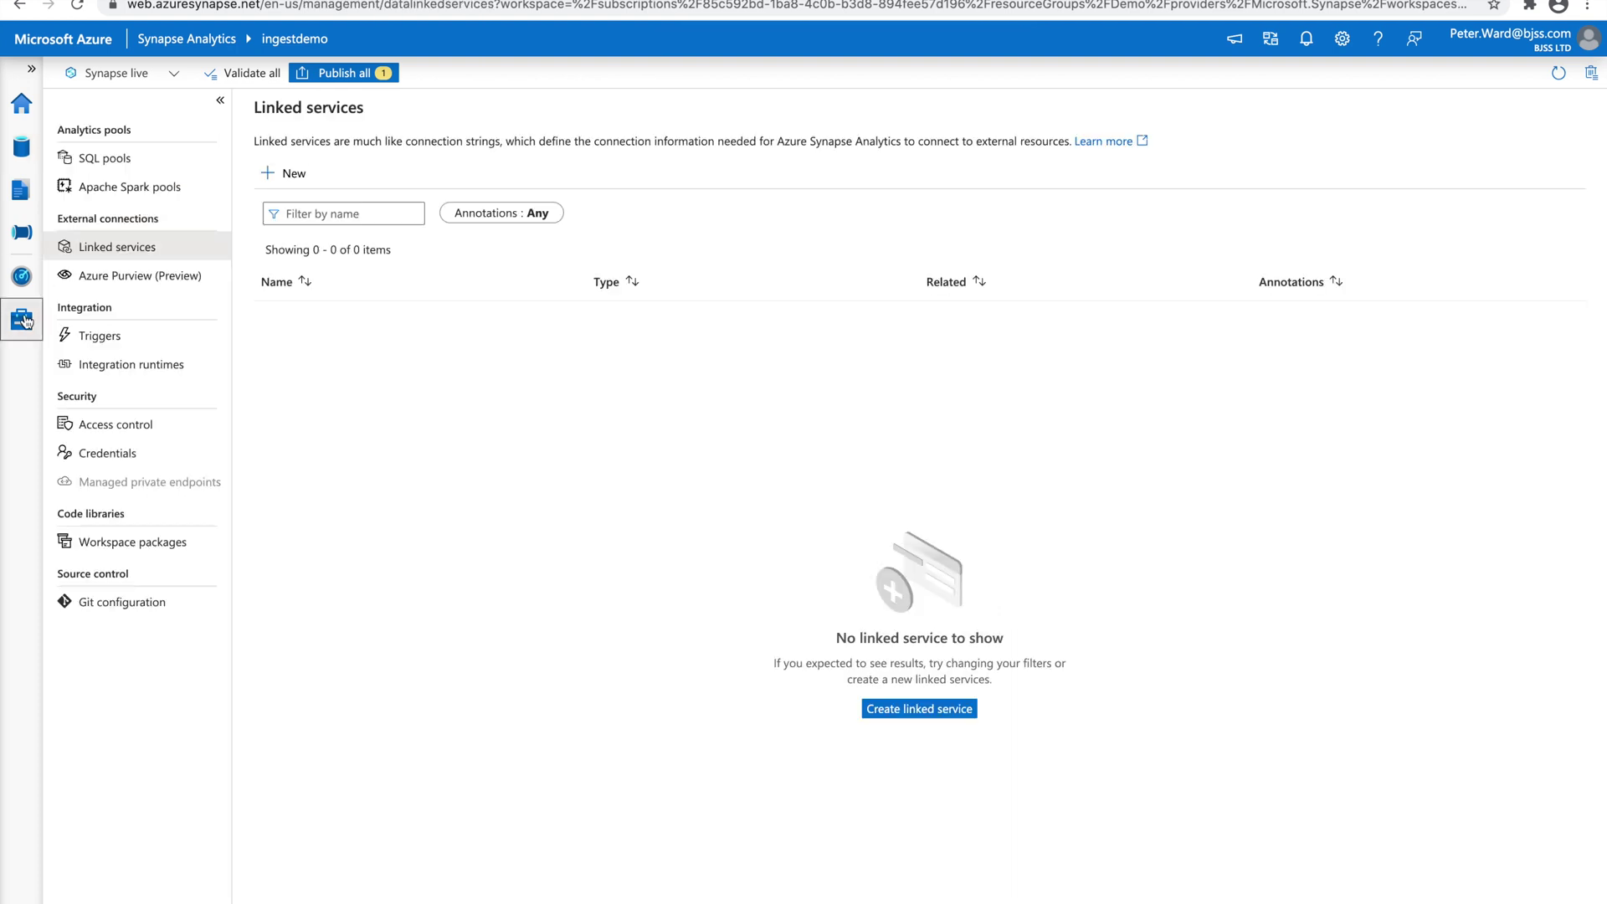
left_click(108, 160)
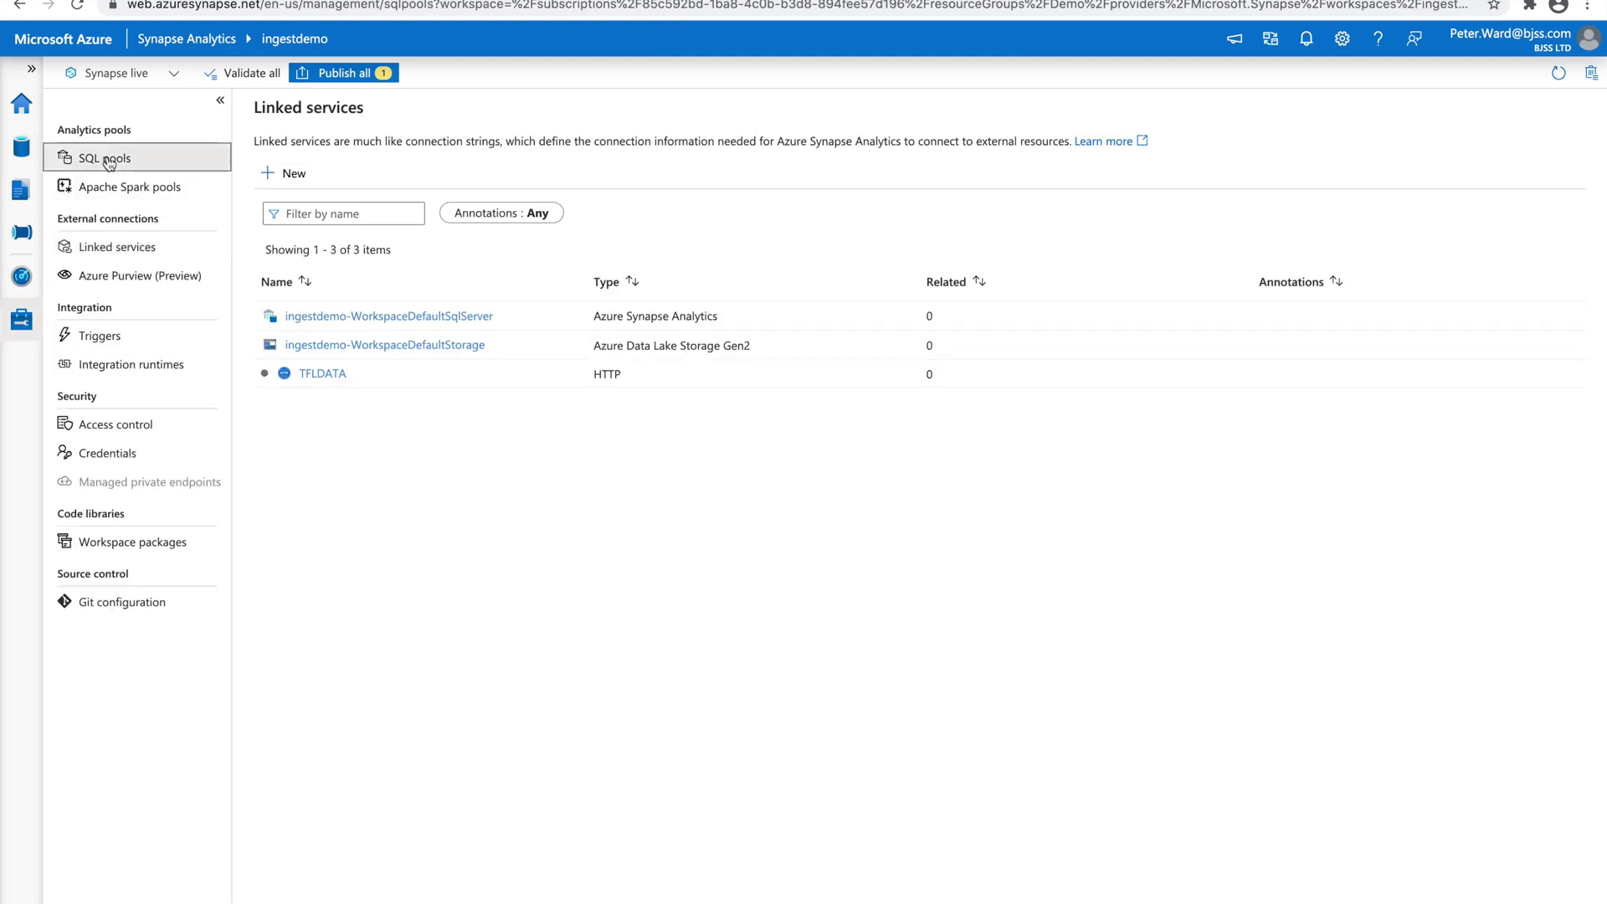
left_click(288, 171)
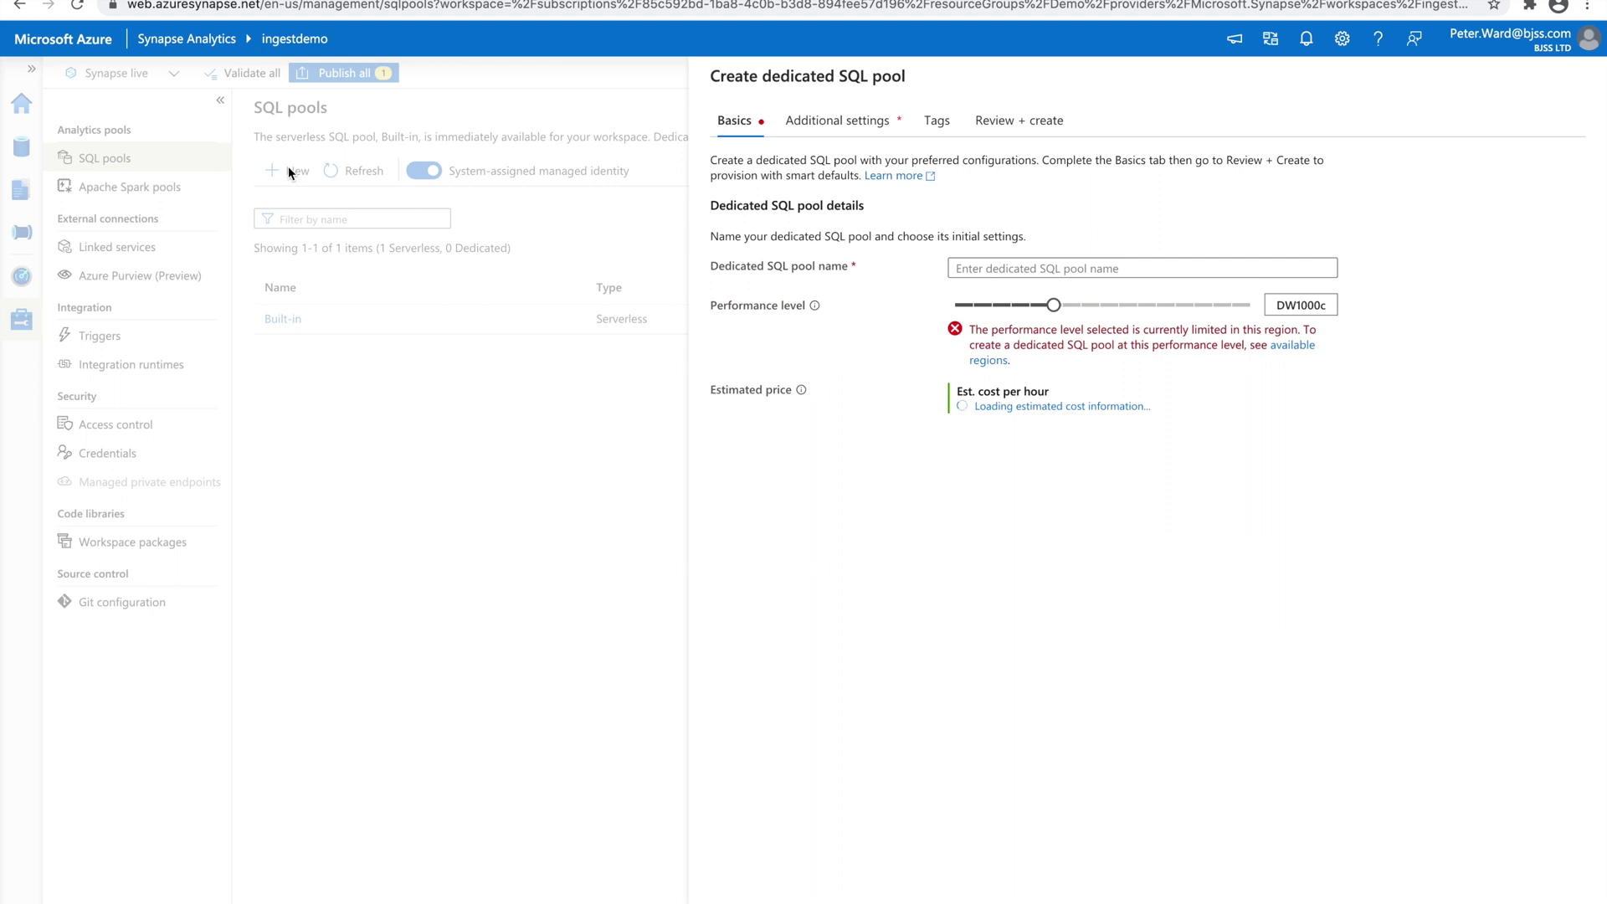
left_click(982, 269)
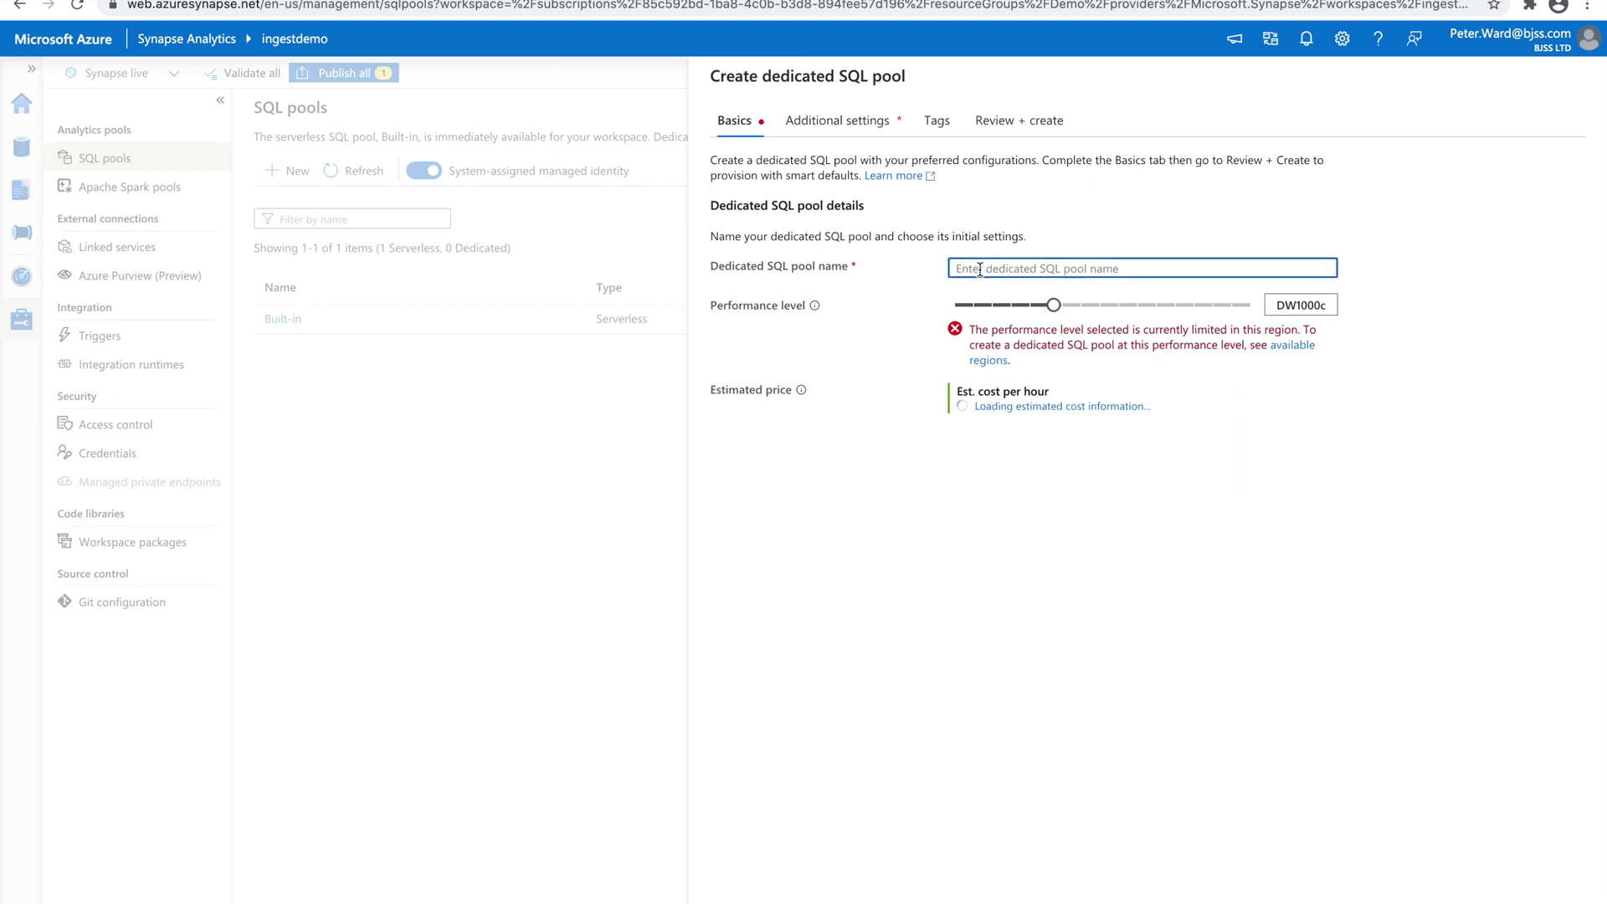
type("INGEST")
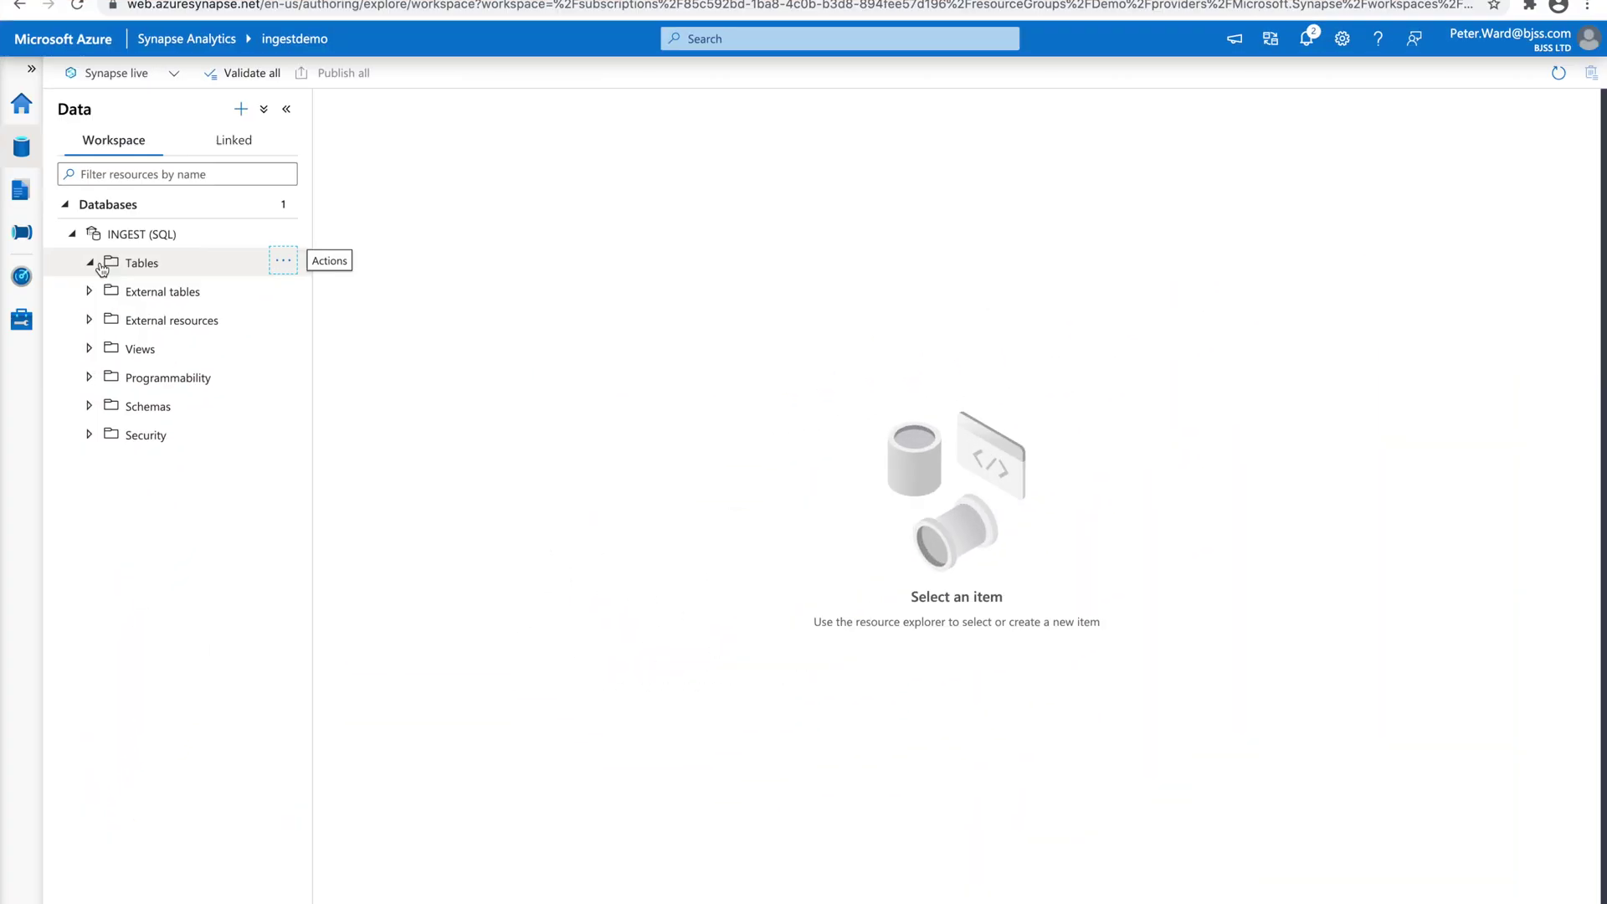
Step: Check the Tables folder of the INGEST database for existing tables
left_click(91, 263)
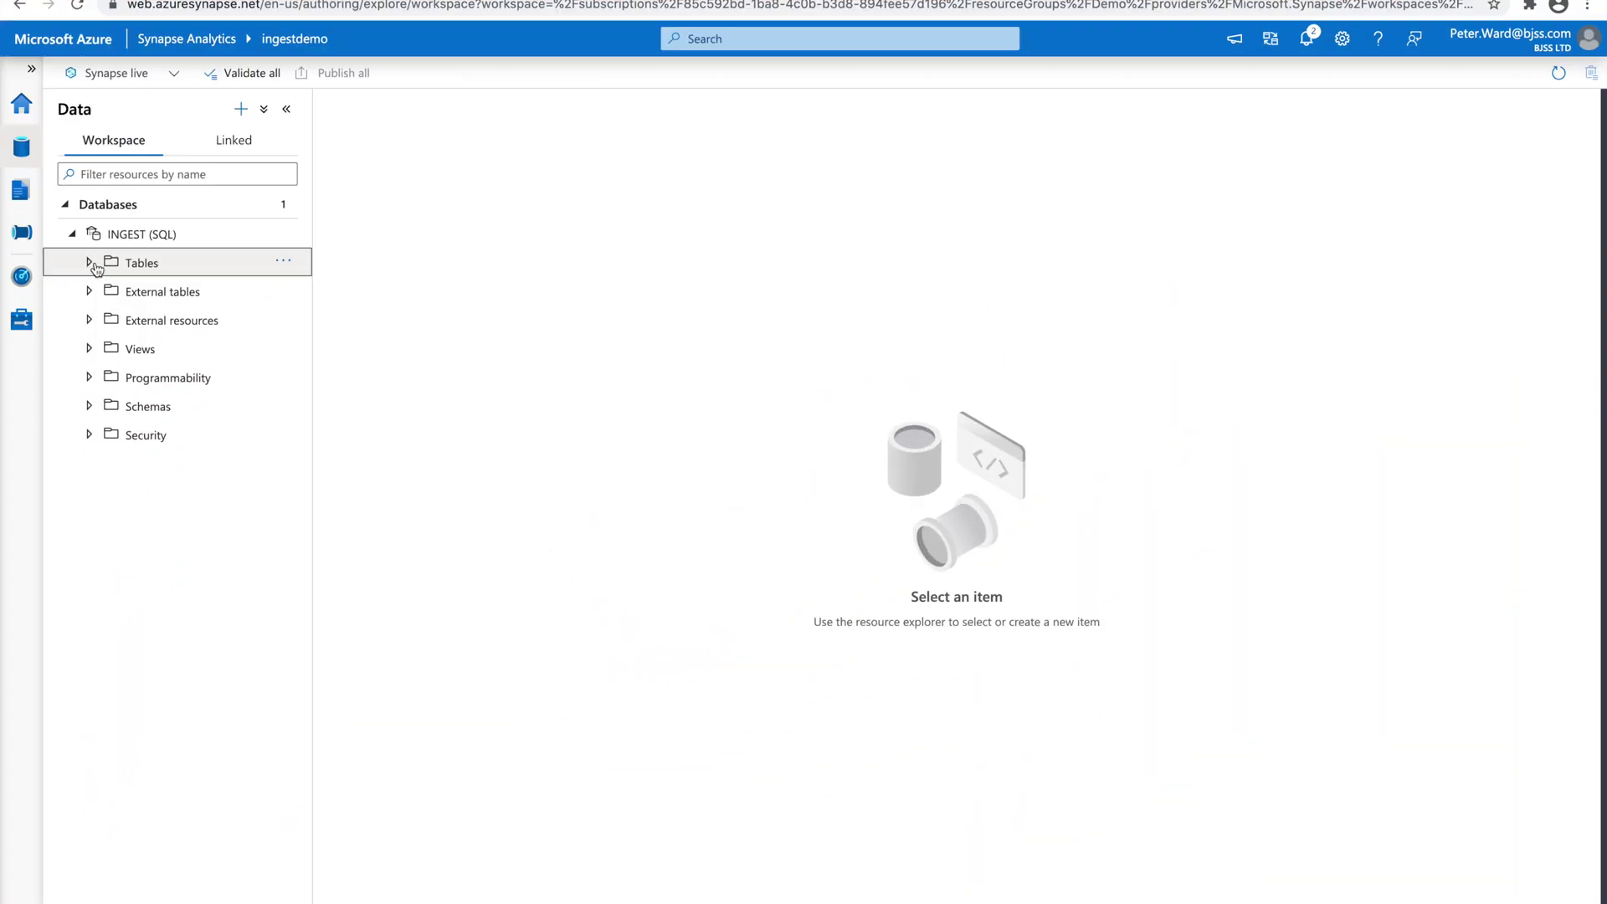
left_click(90, 263)
left_click(90, 263)
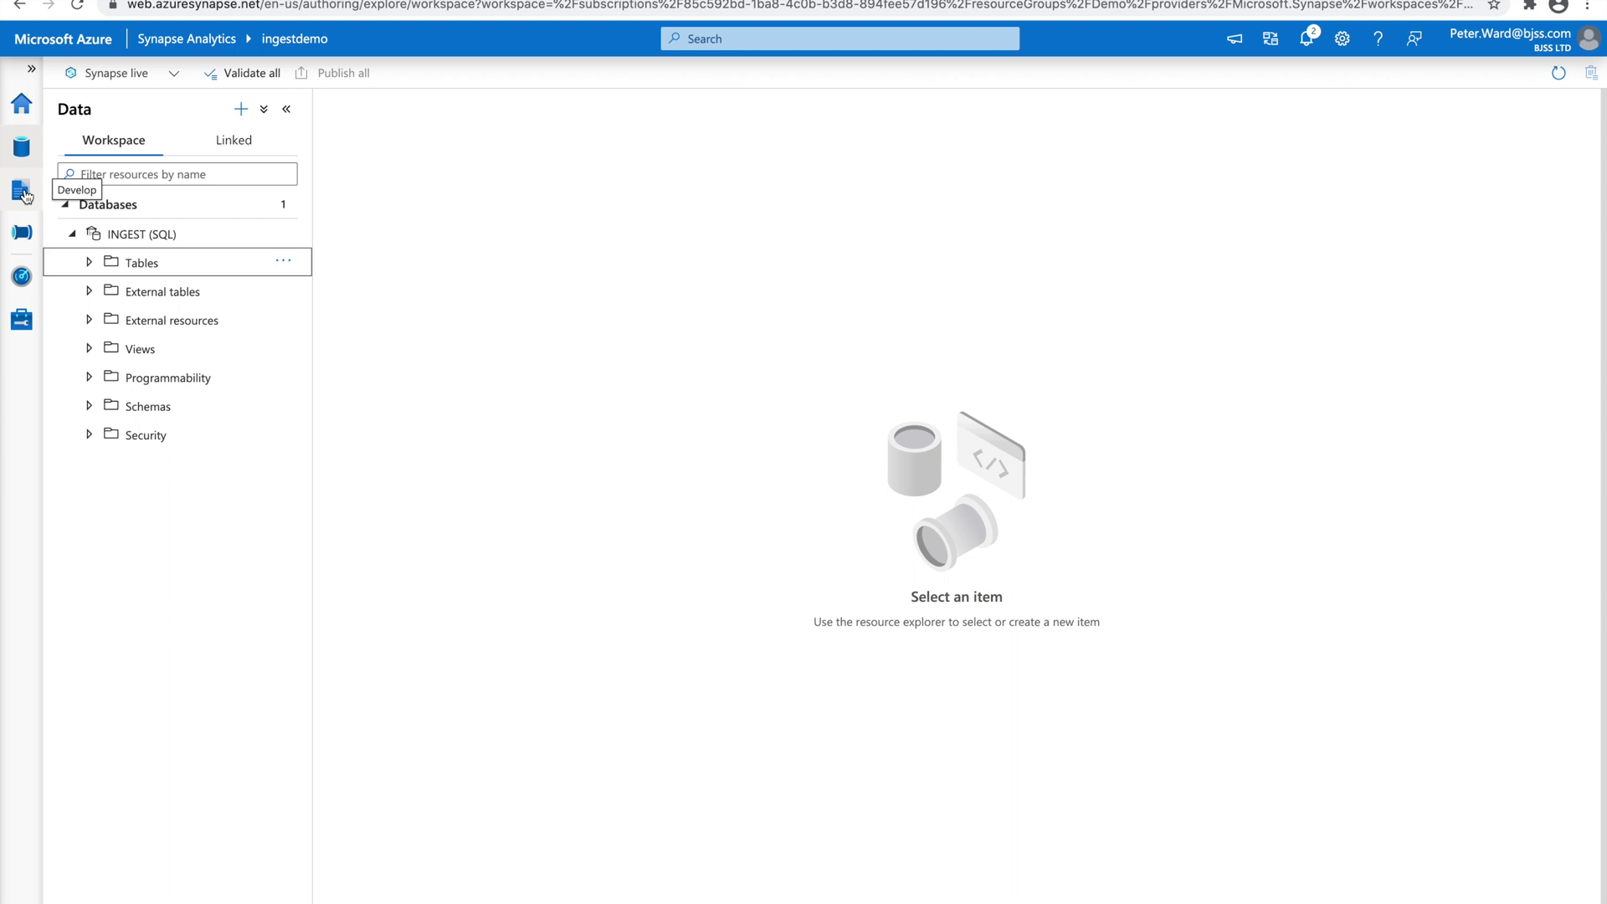
Step: Start a Copy Data task named LoadJourneyData that runs once now, and proceed to its source settings
left_click(22, 237)
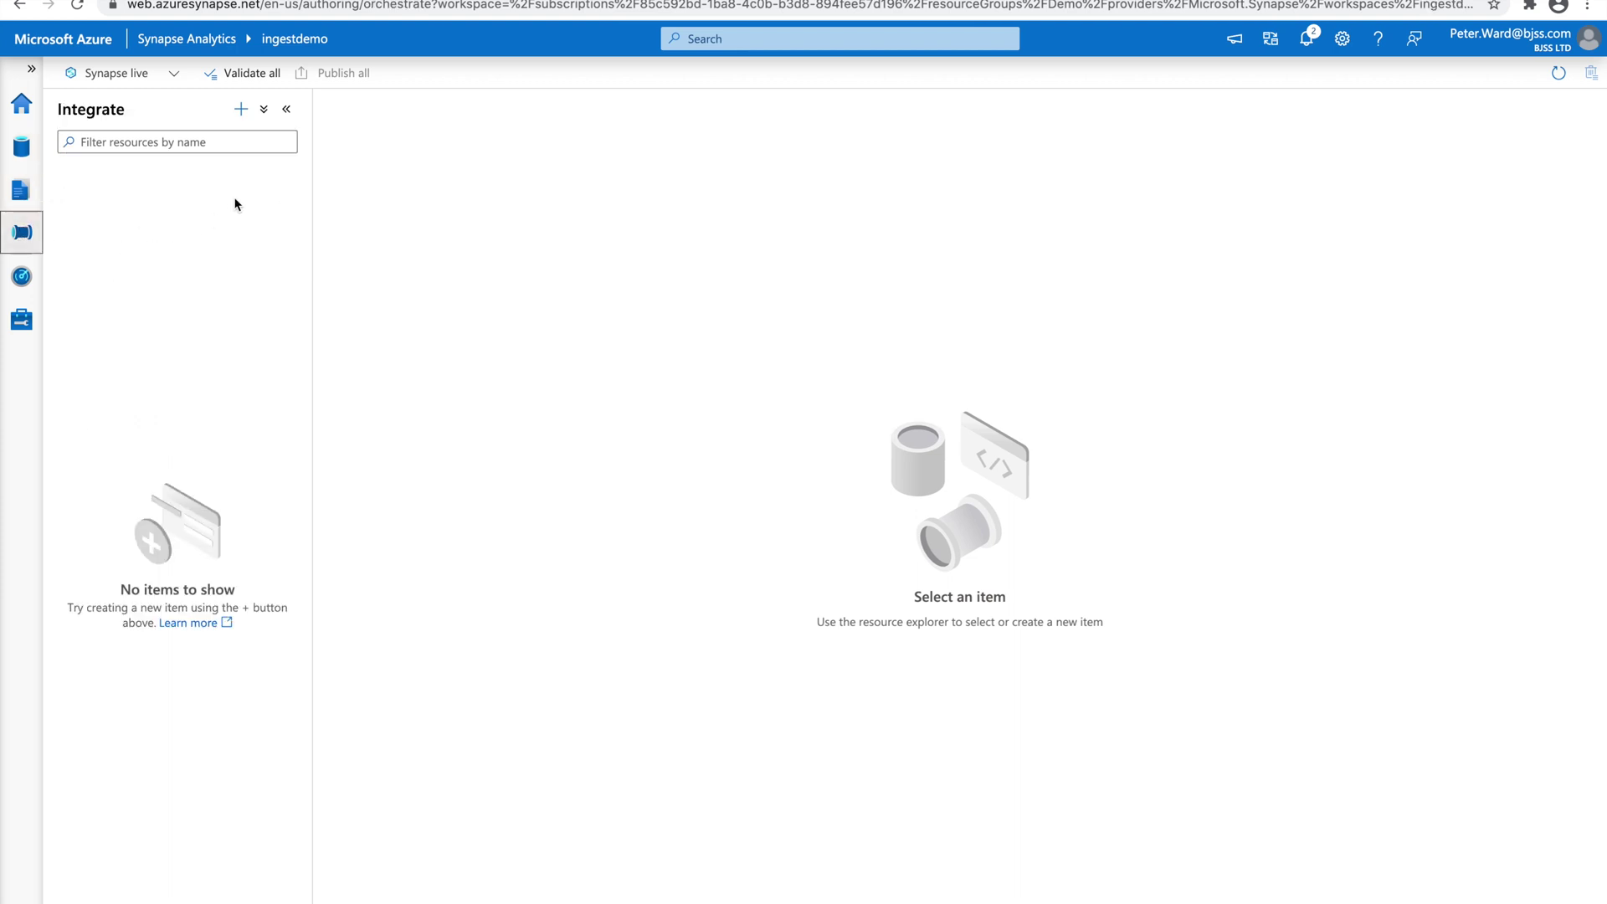
left_click(242, 112)
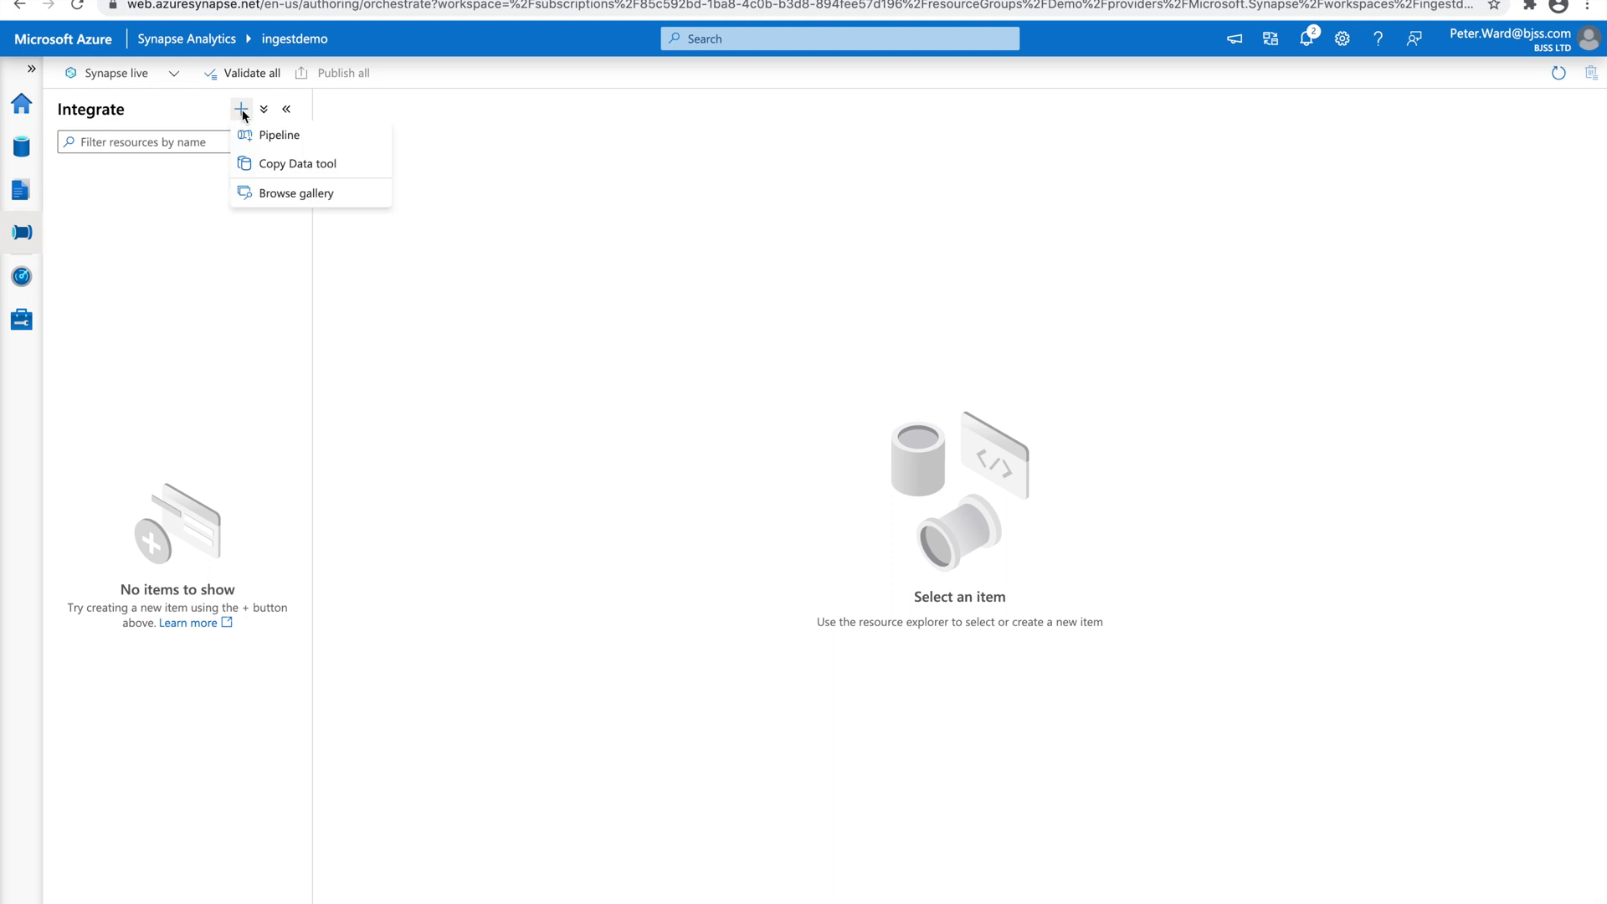
left_click(315, 165)
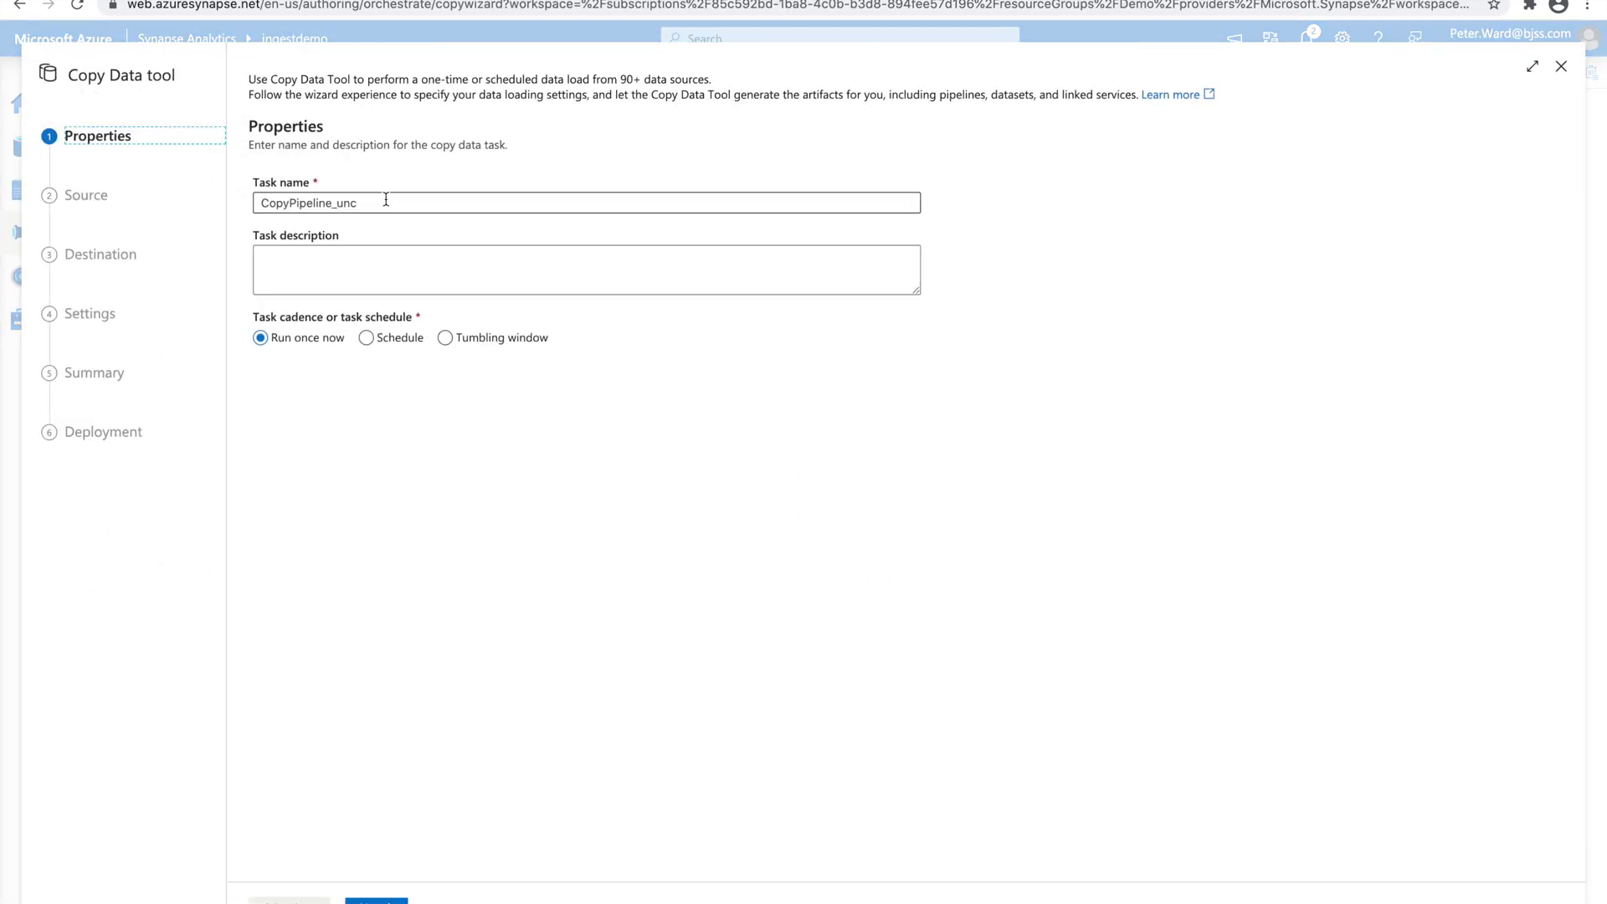
left_click_drag(387, 204, 266, 200)
type("Load")
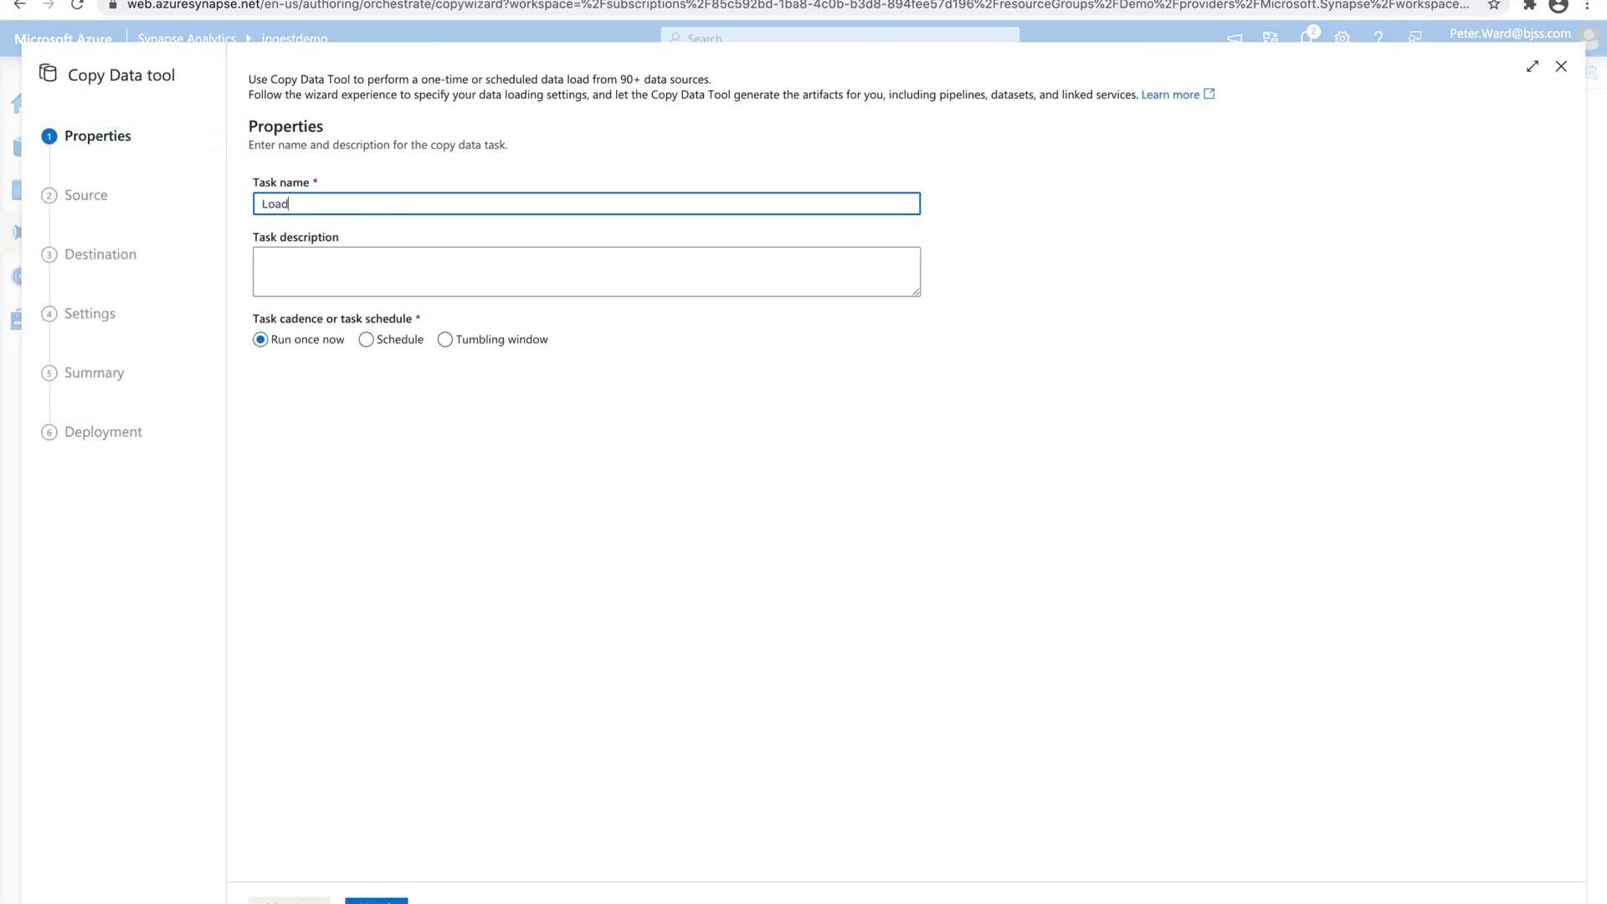
type("JourneyData")
left_click(376, 901)
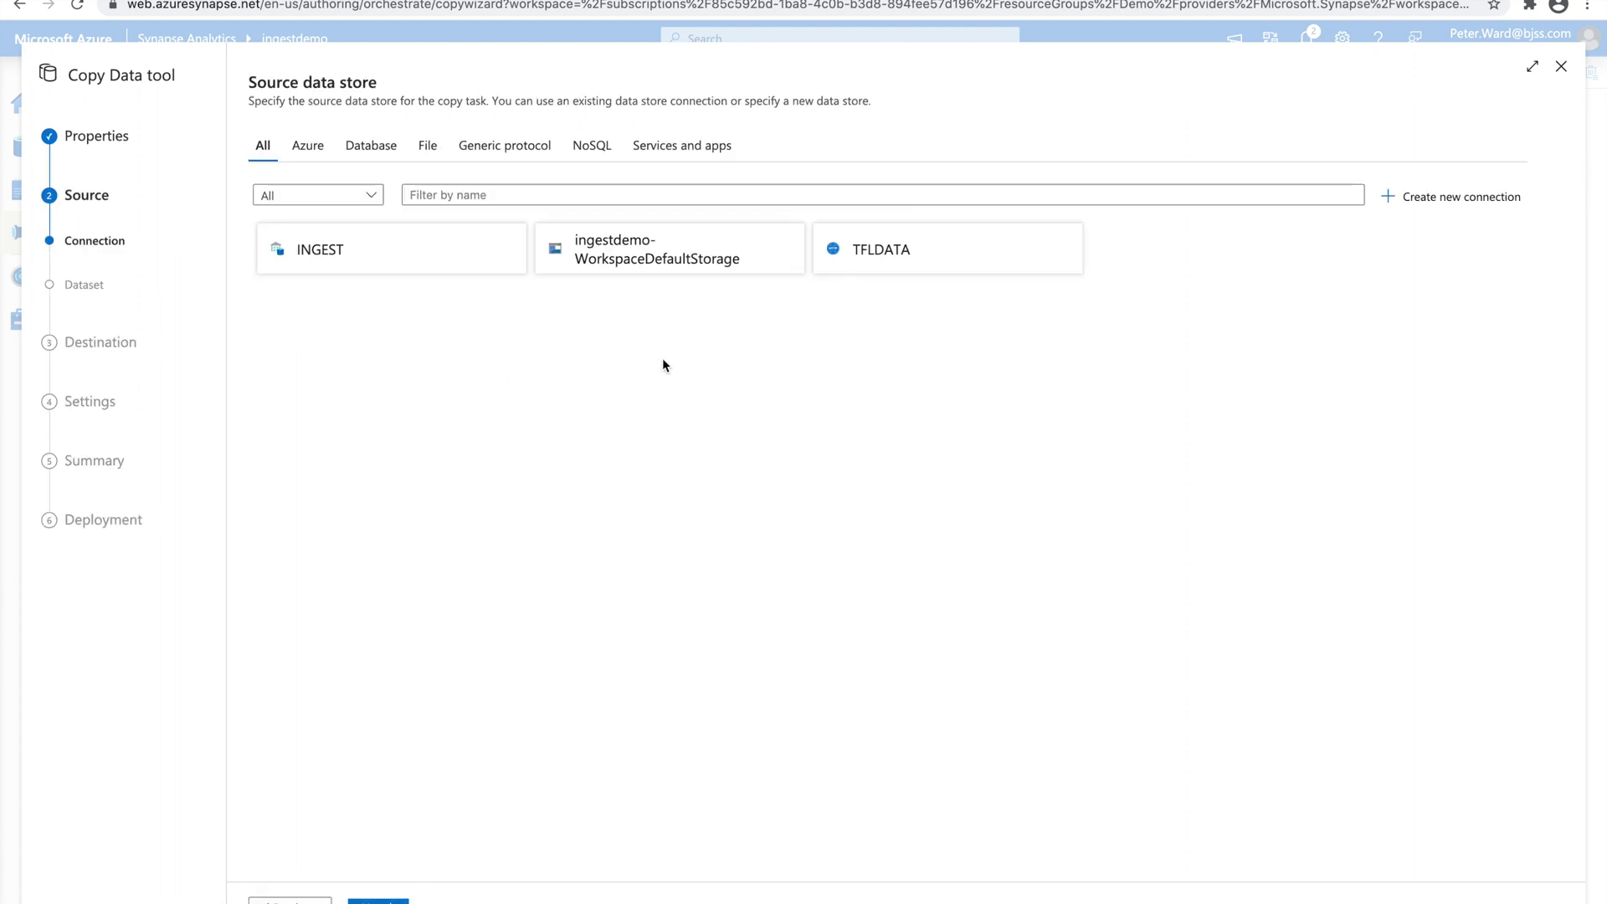
Step: Choose TFLDATA as the source connection and set the dataset's relative URL to the copied tfl-journeys-type.xlsx download path
left_click(912, 272)
left_click(394, 901)
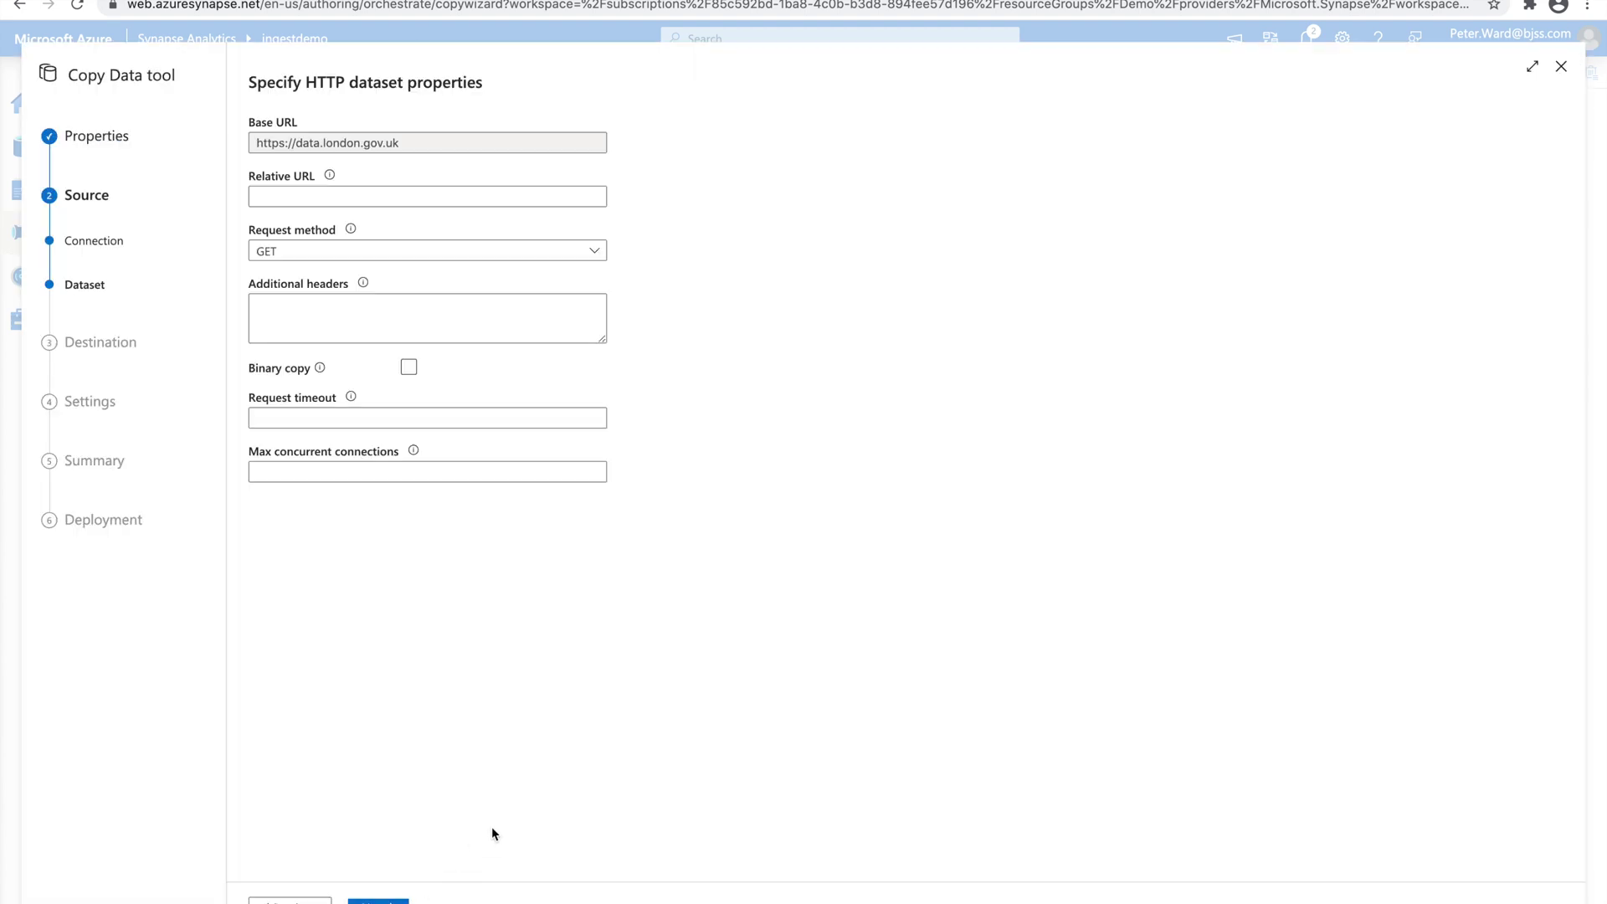
left_click(313, 197)
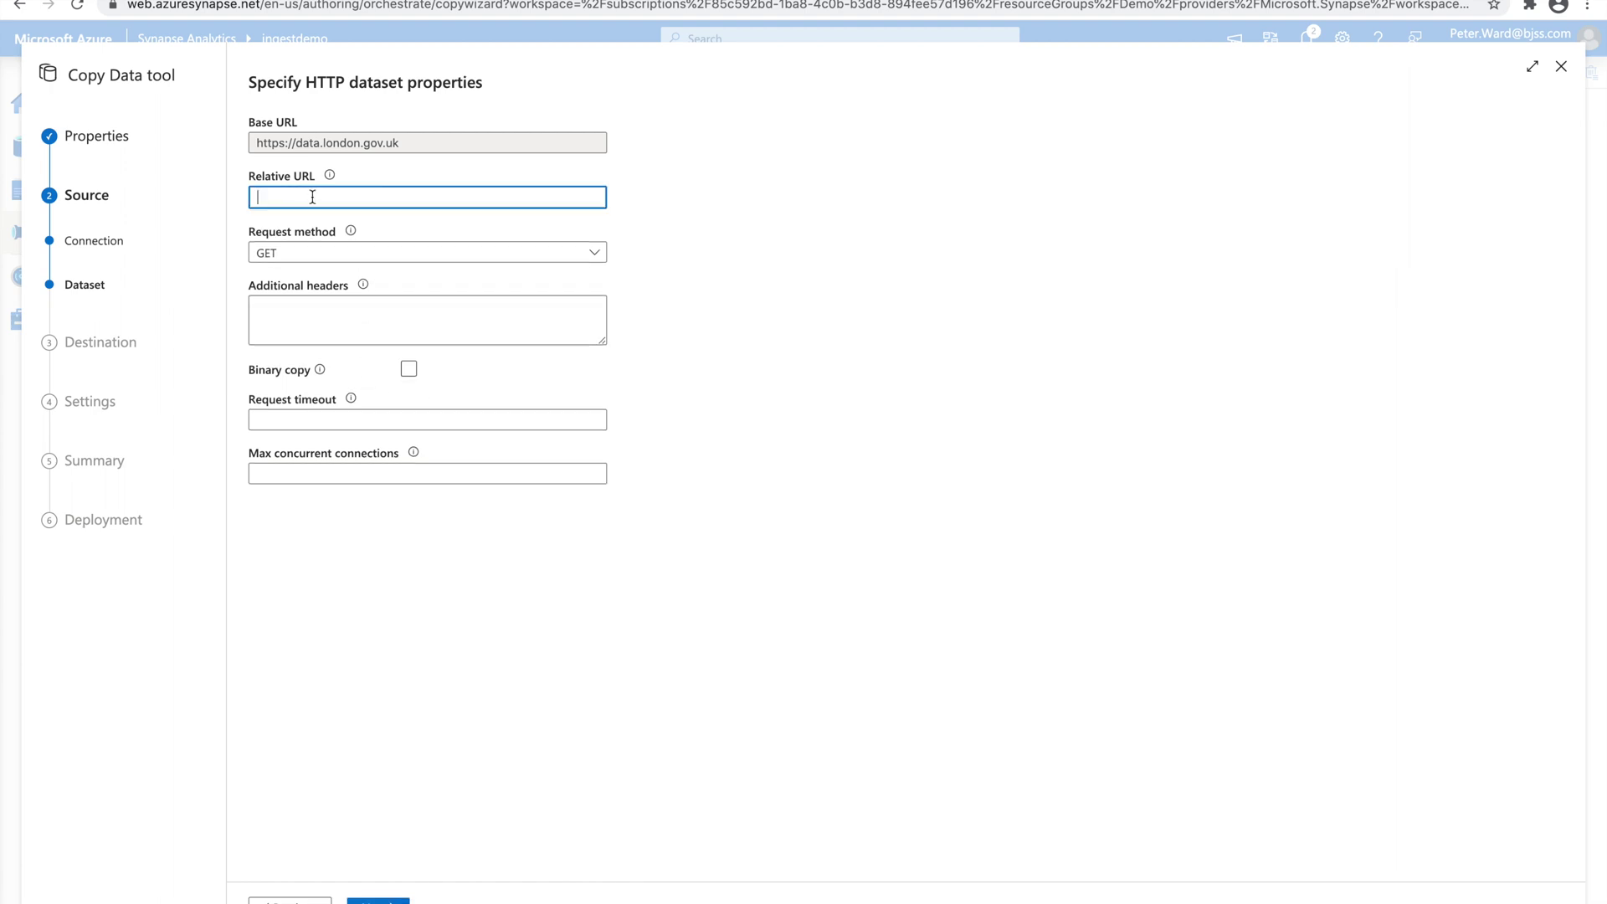
key("ctrl+v")
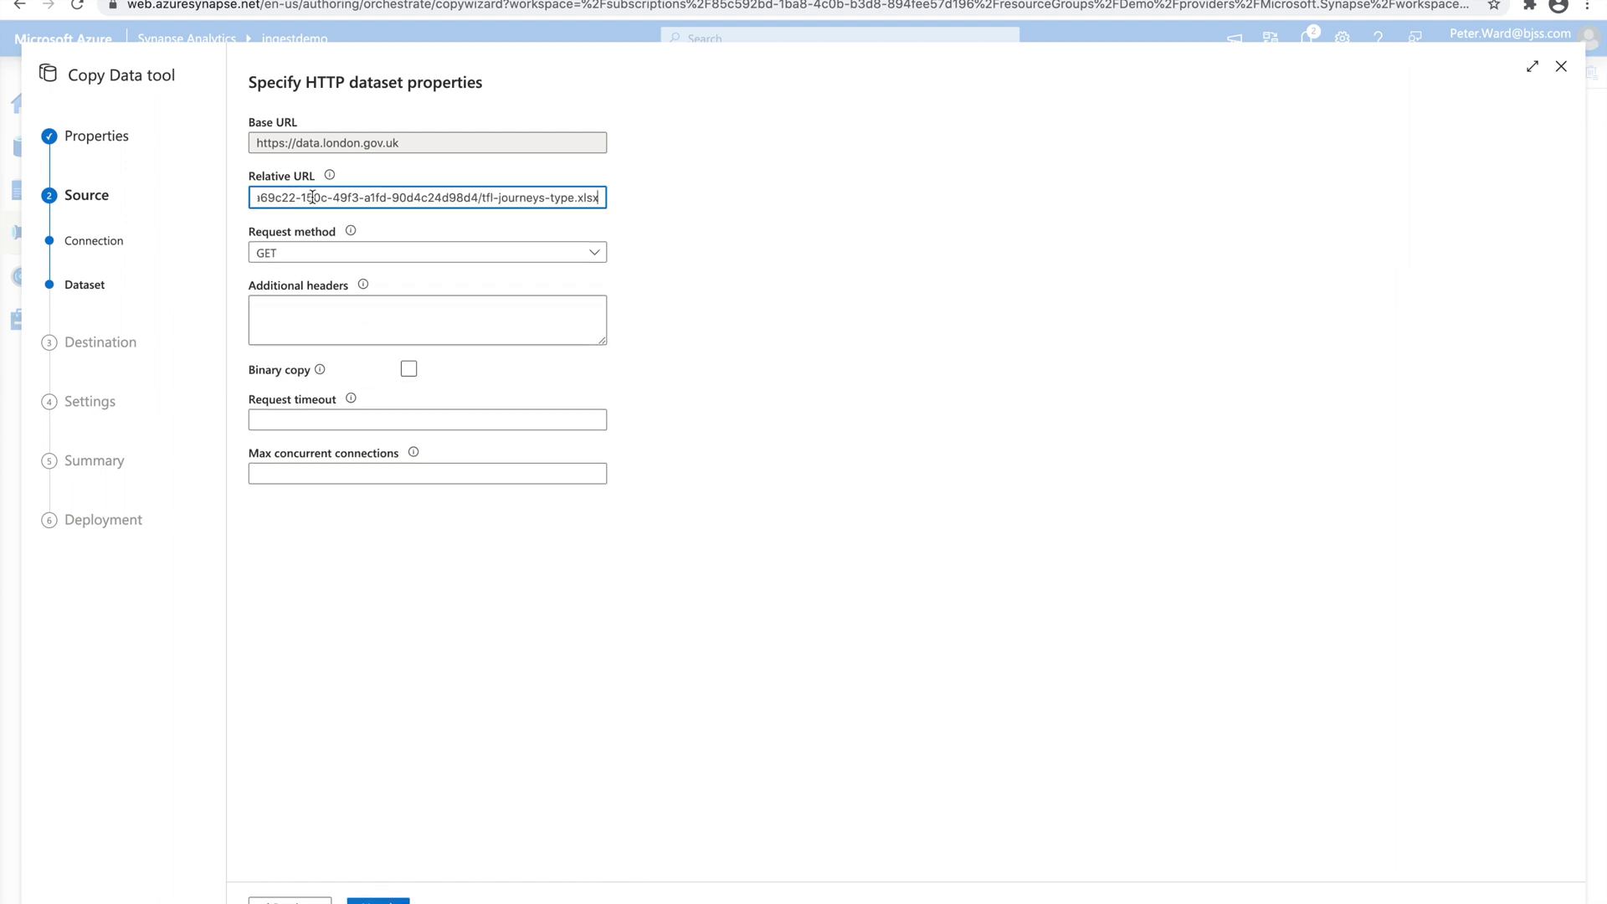
key("Home")
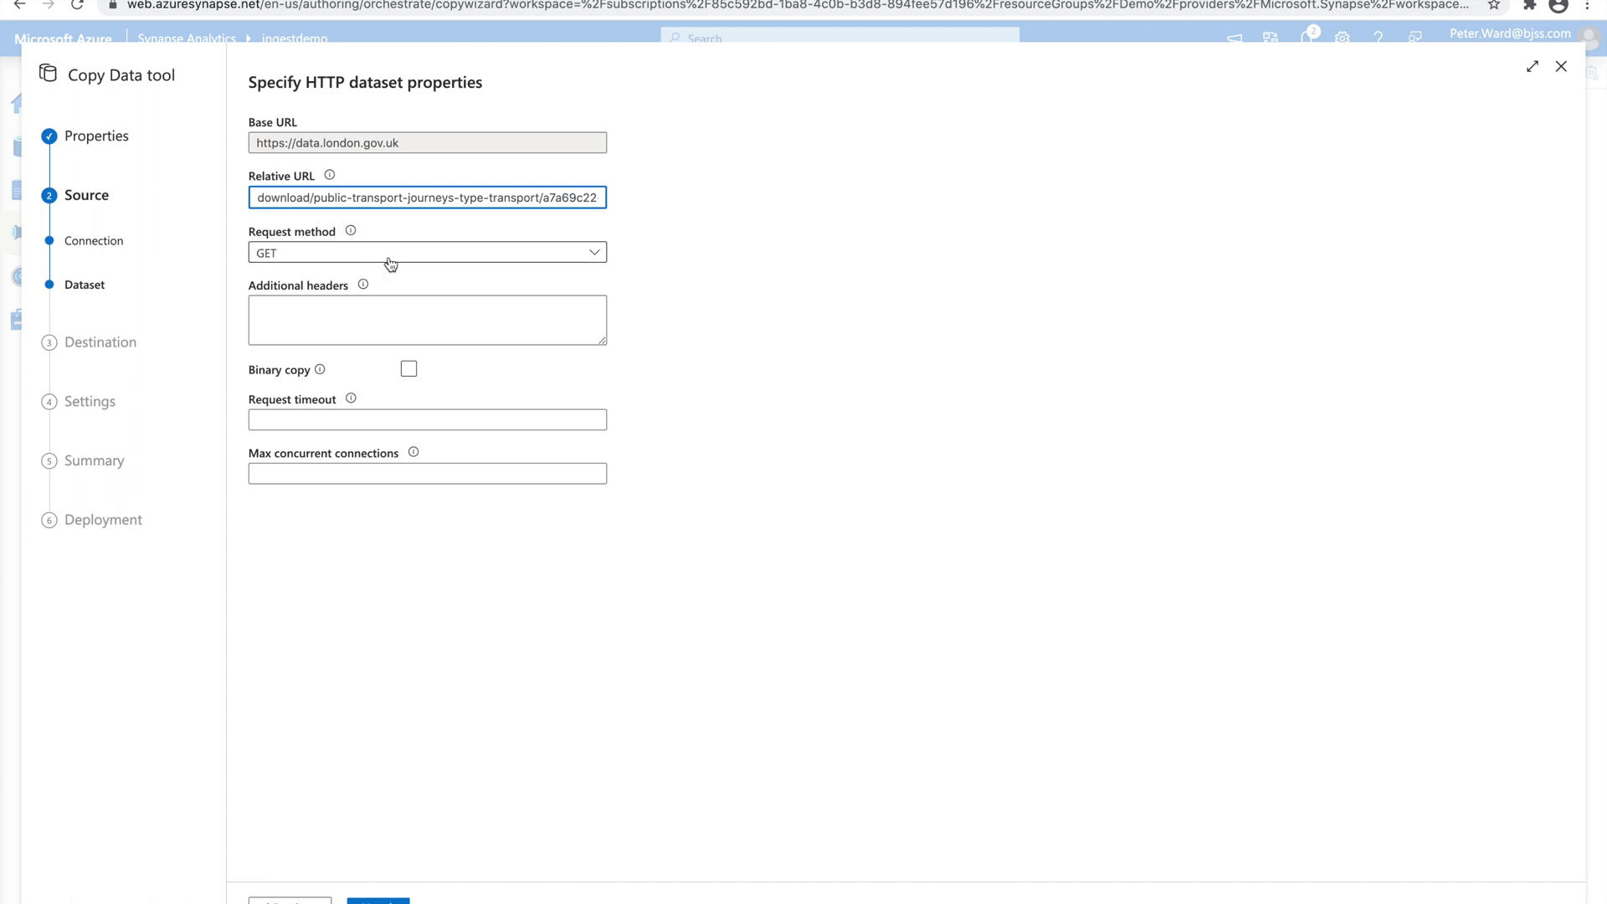
left_click(378, 900)
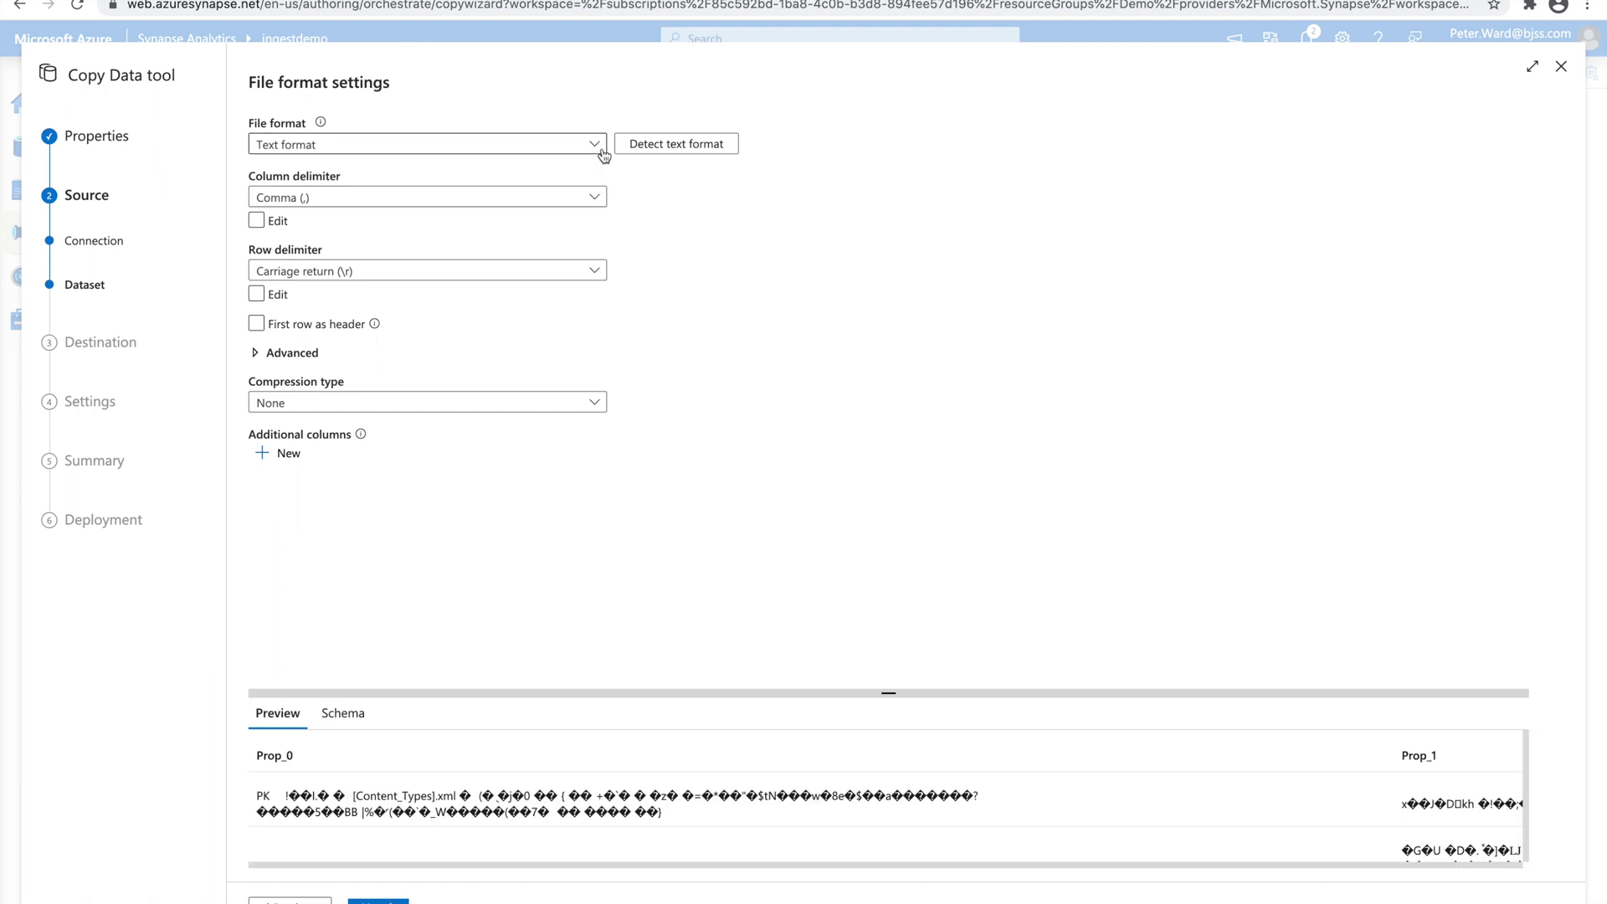
Step: Set the source file format to Excel and choose the Journeys worksheet
left_click(601, 147)
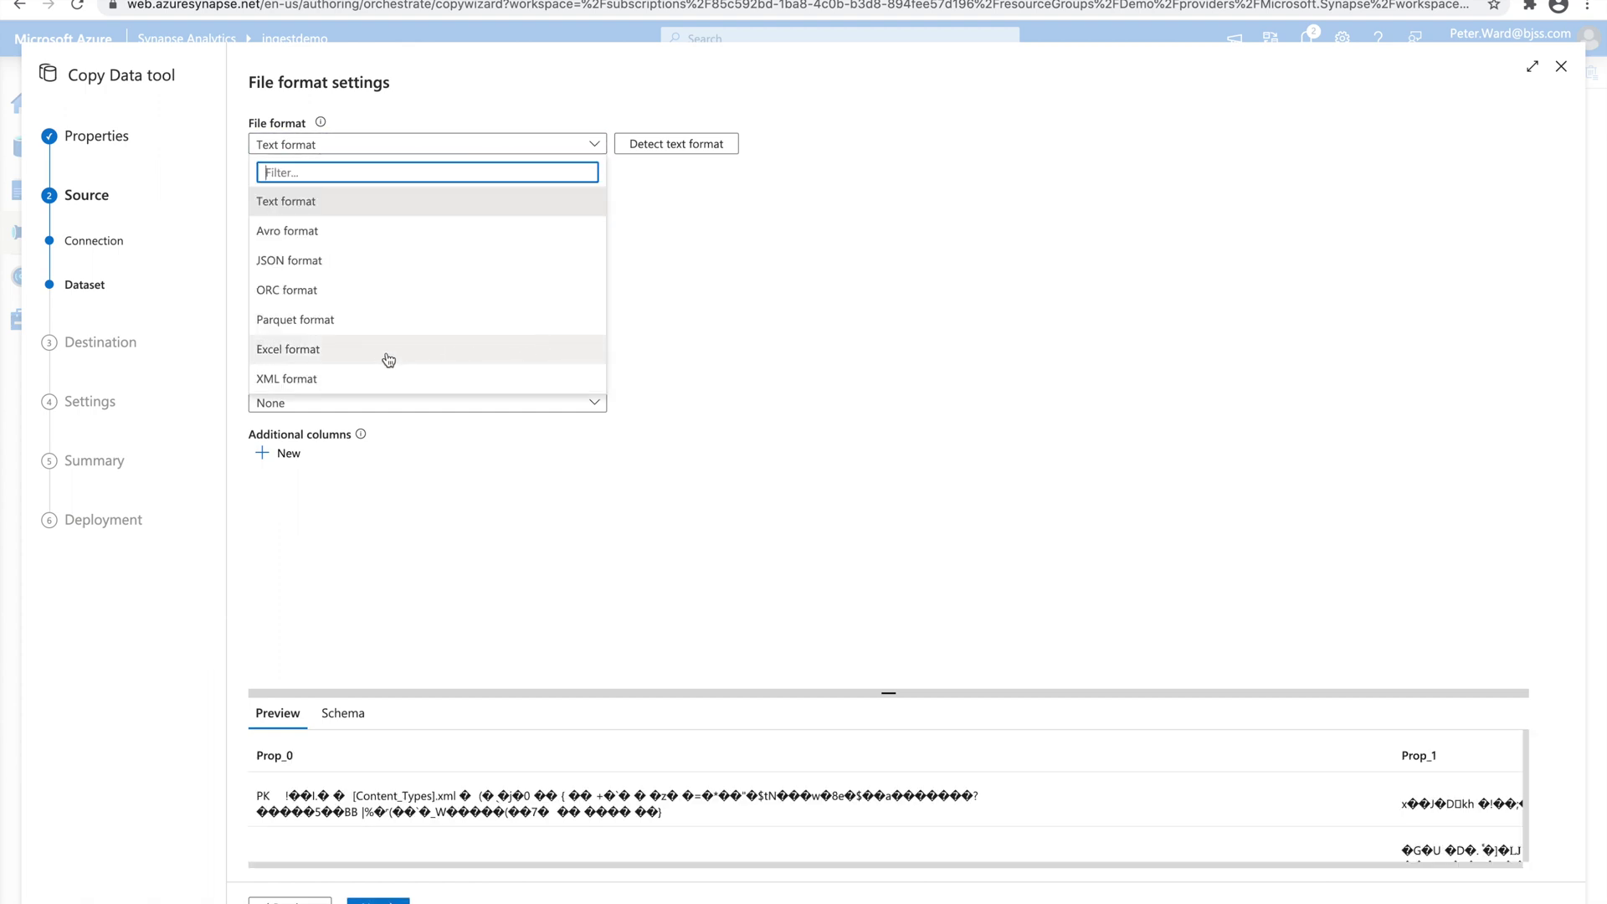
left_click(389, 360)
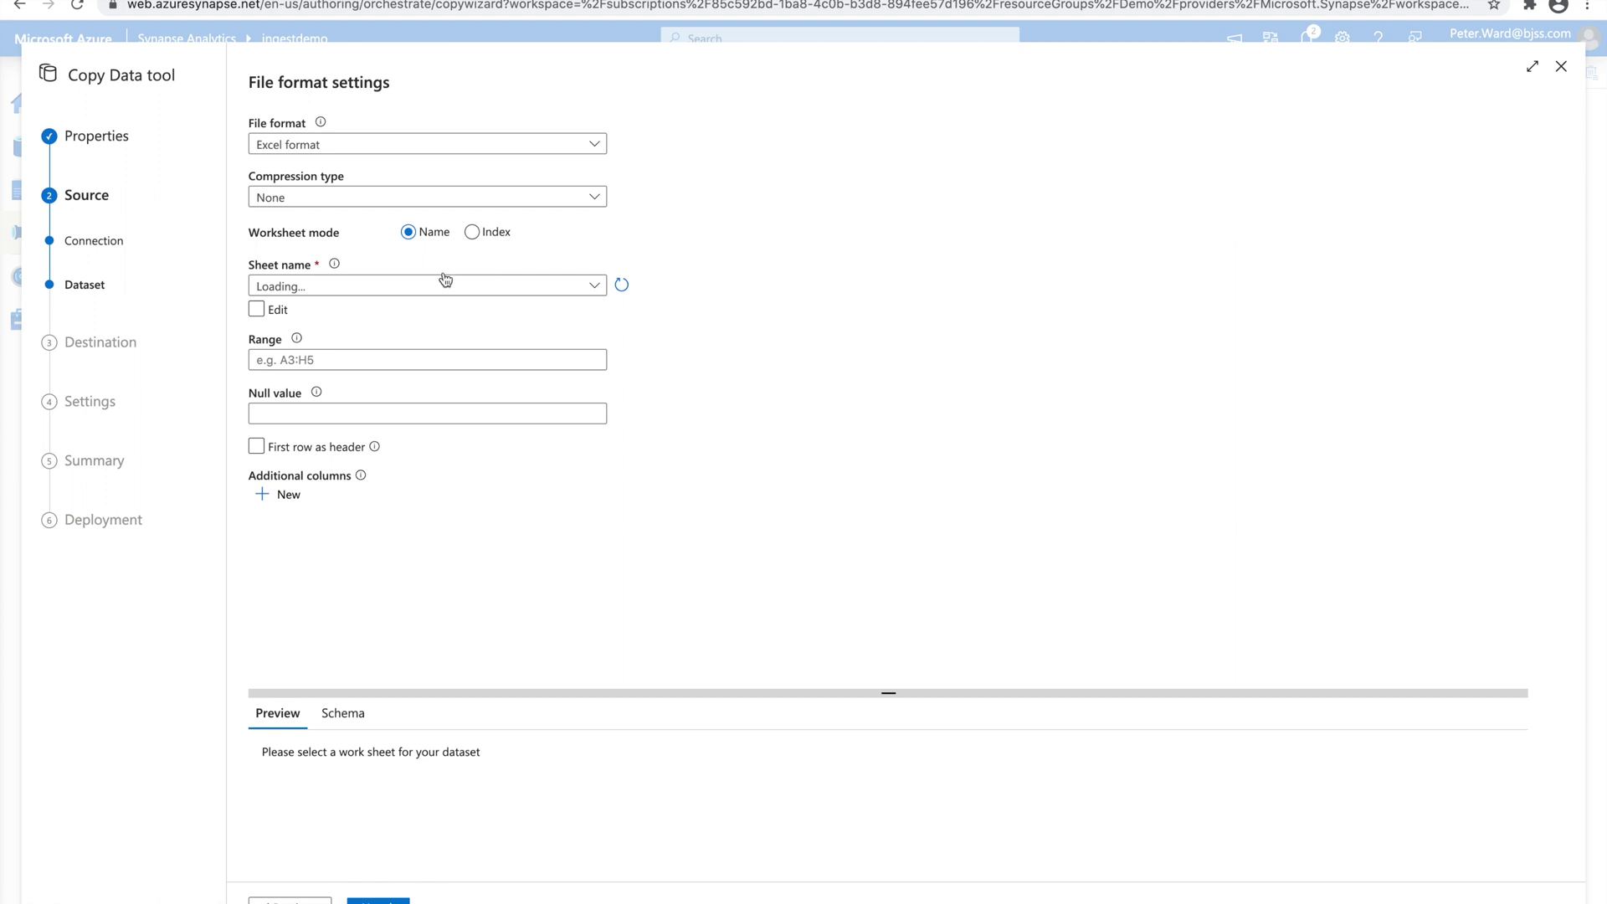
left_click(596, 287)
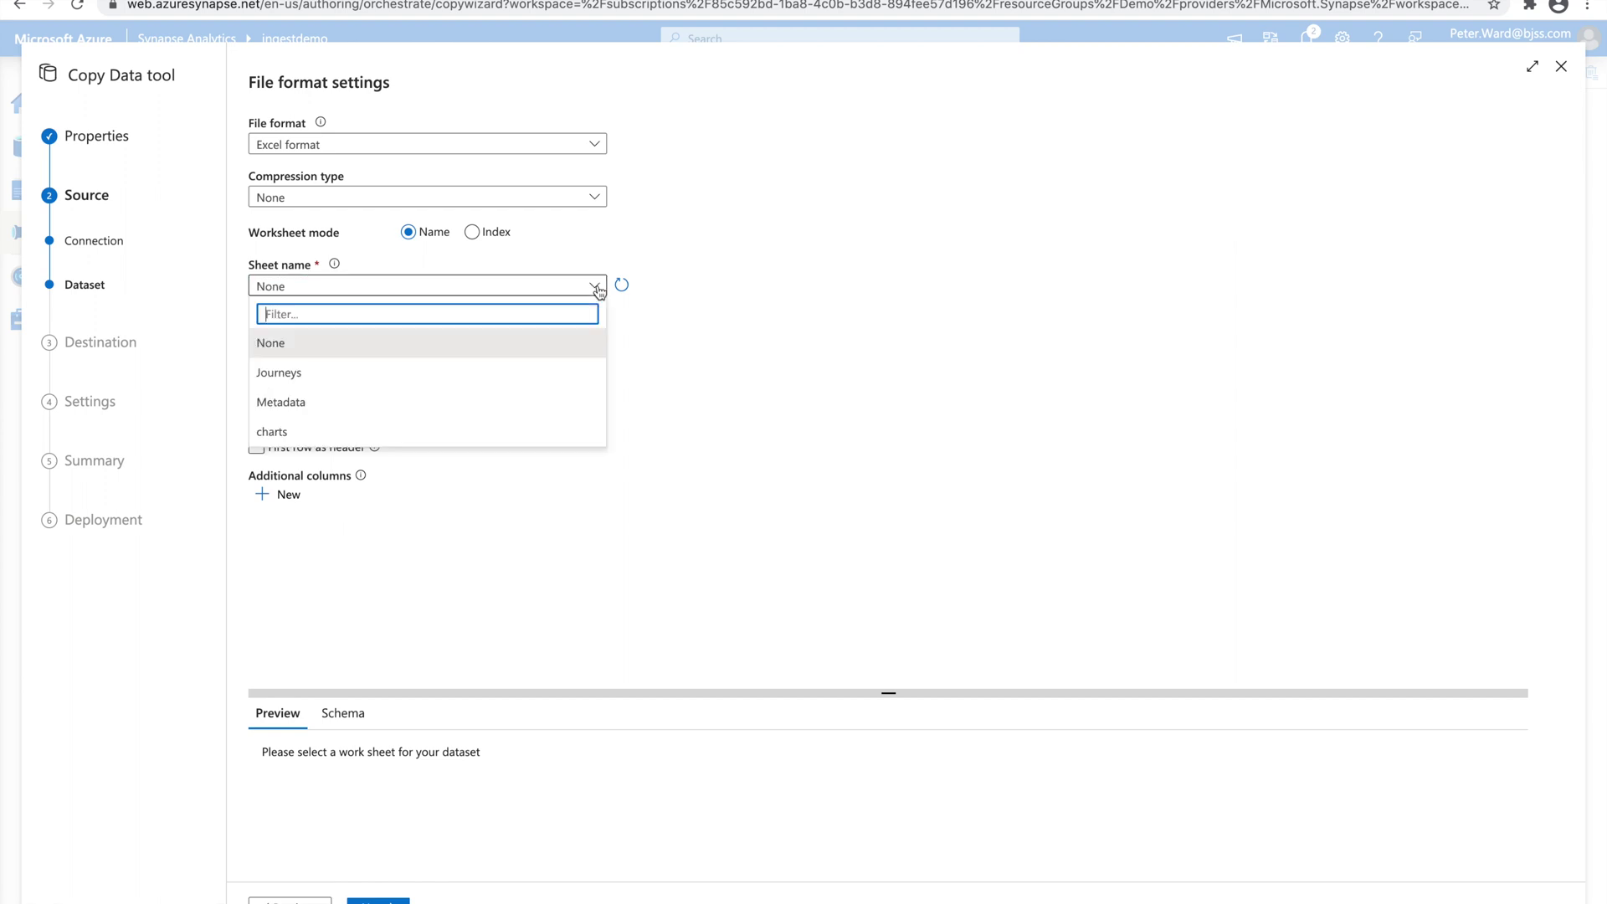
left_click(287, 371)
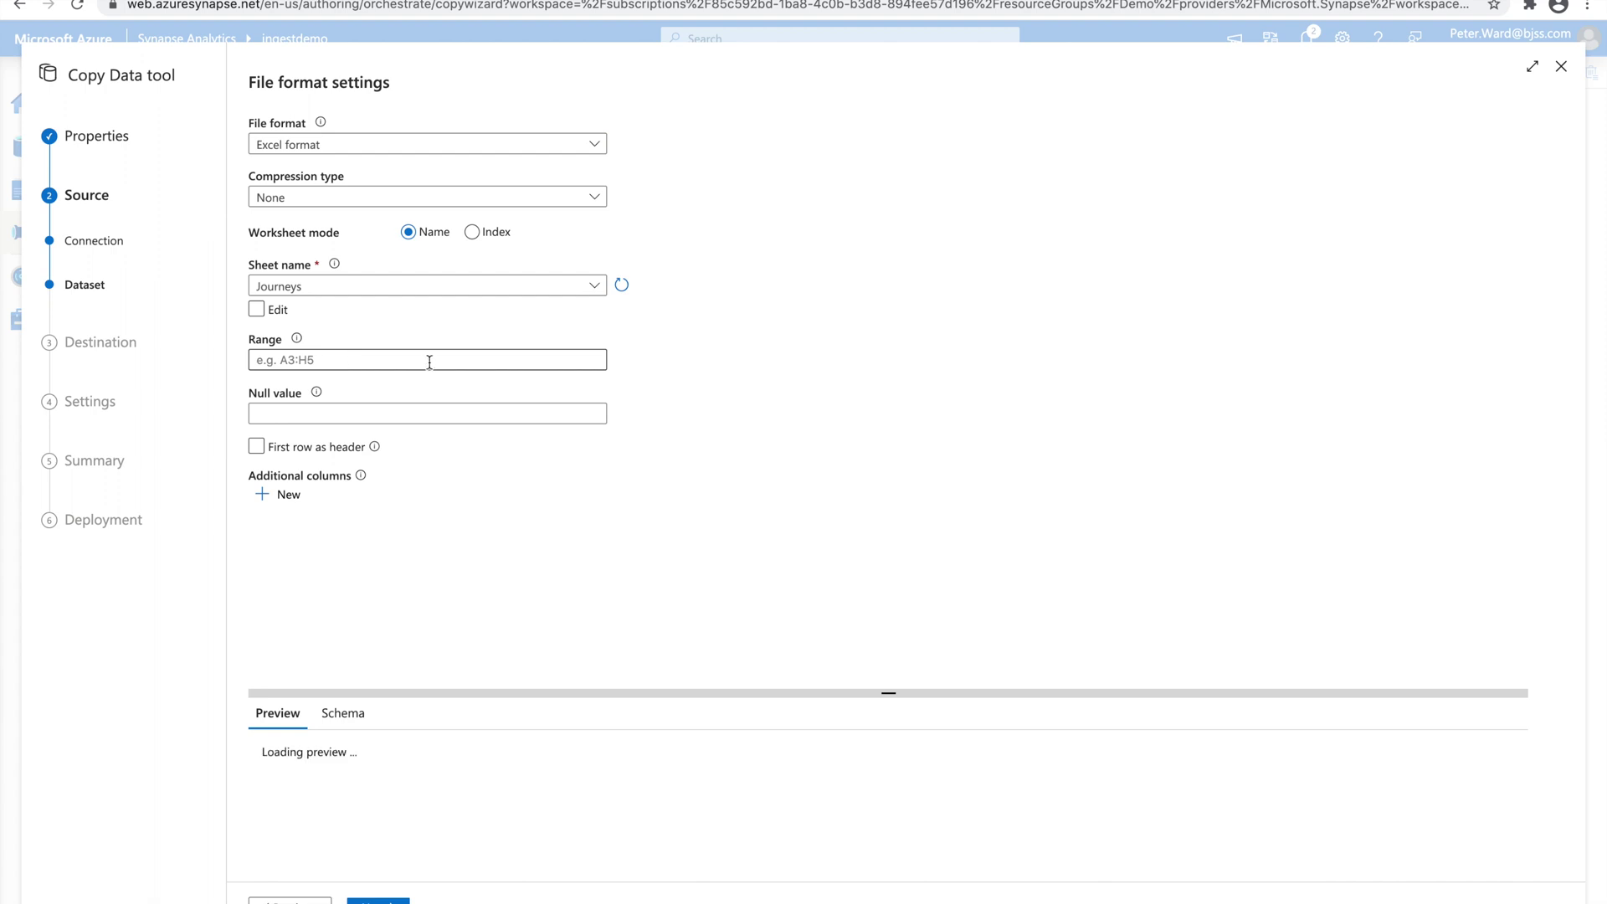
Step: Treat the first row as header, check the rows in the enlarged data preview, and proceed to the destination settings
left_click_drag(886, 692, 872, 554)
left_click(256, 446)
left_click(256, 446)
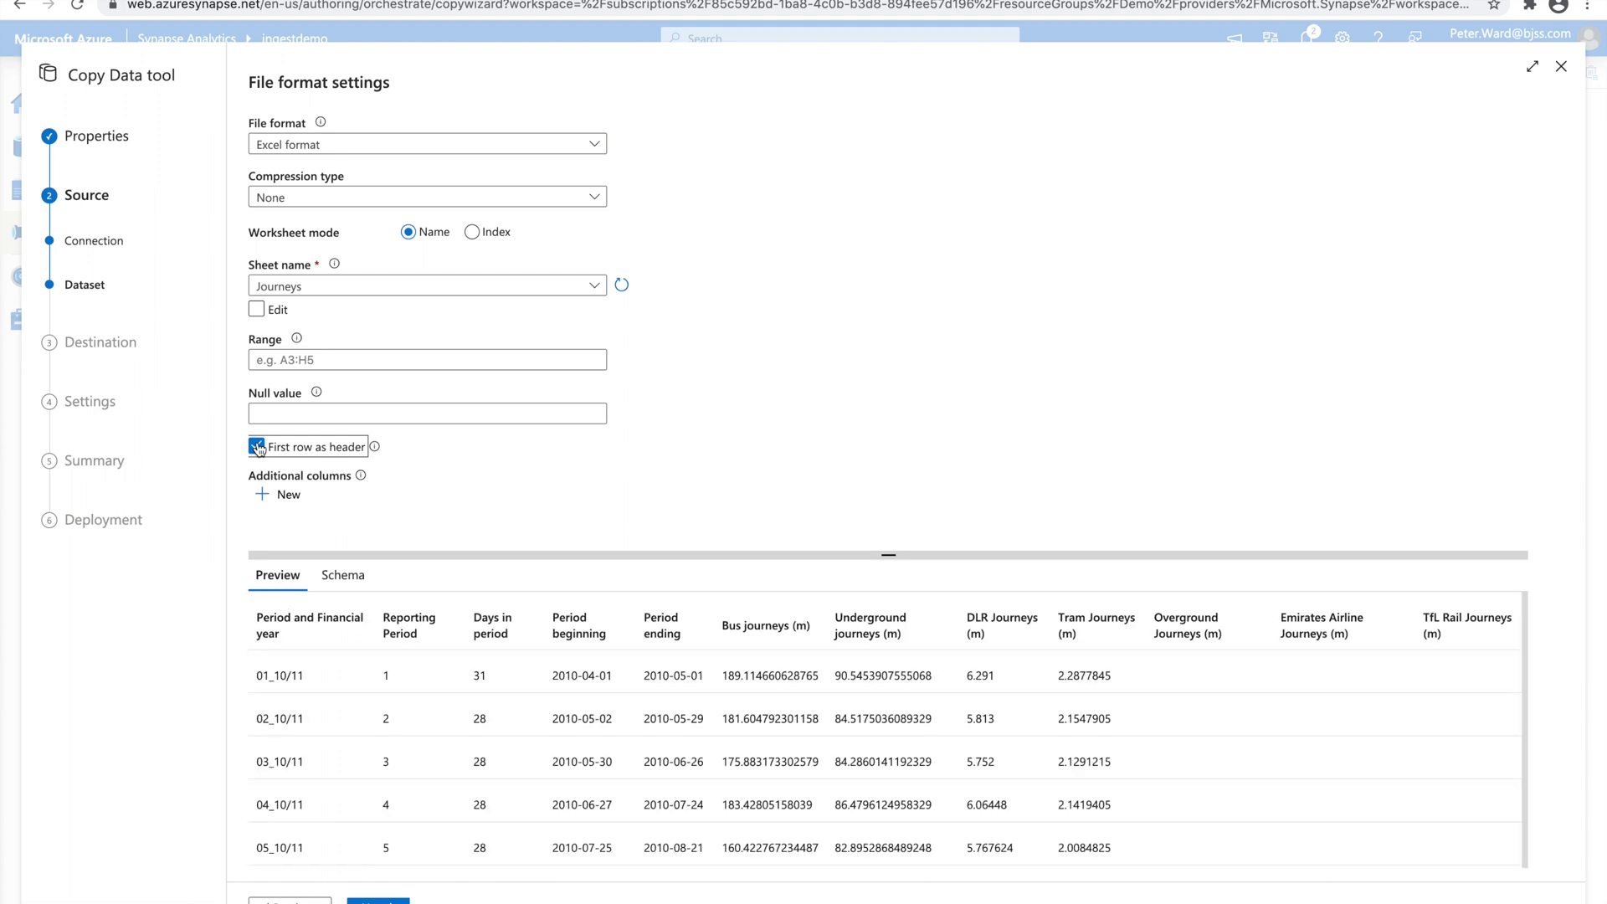
scroll(788, 689, "down", 3)
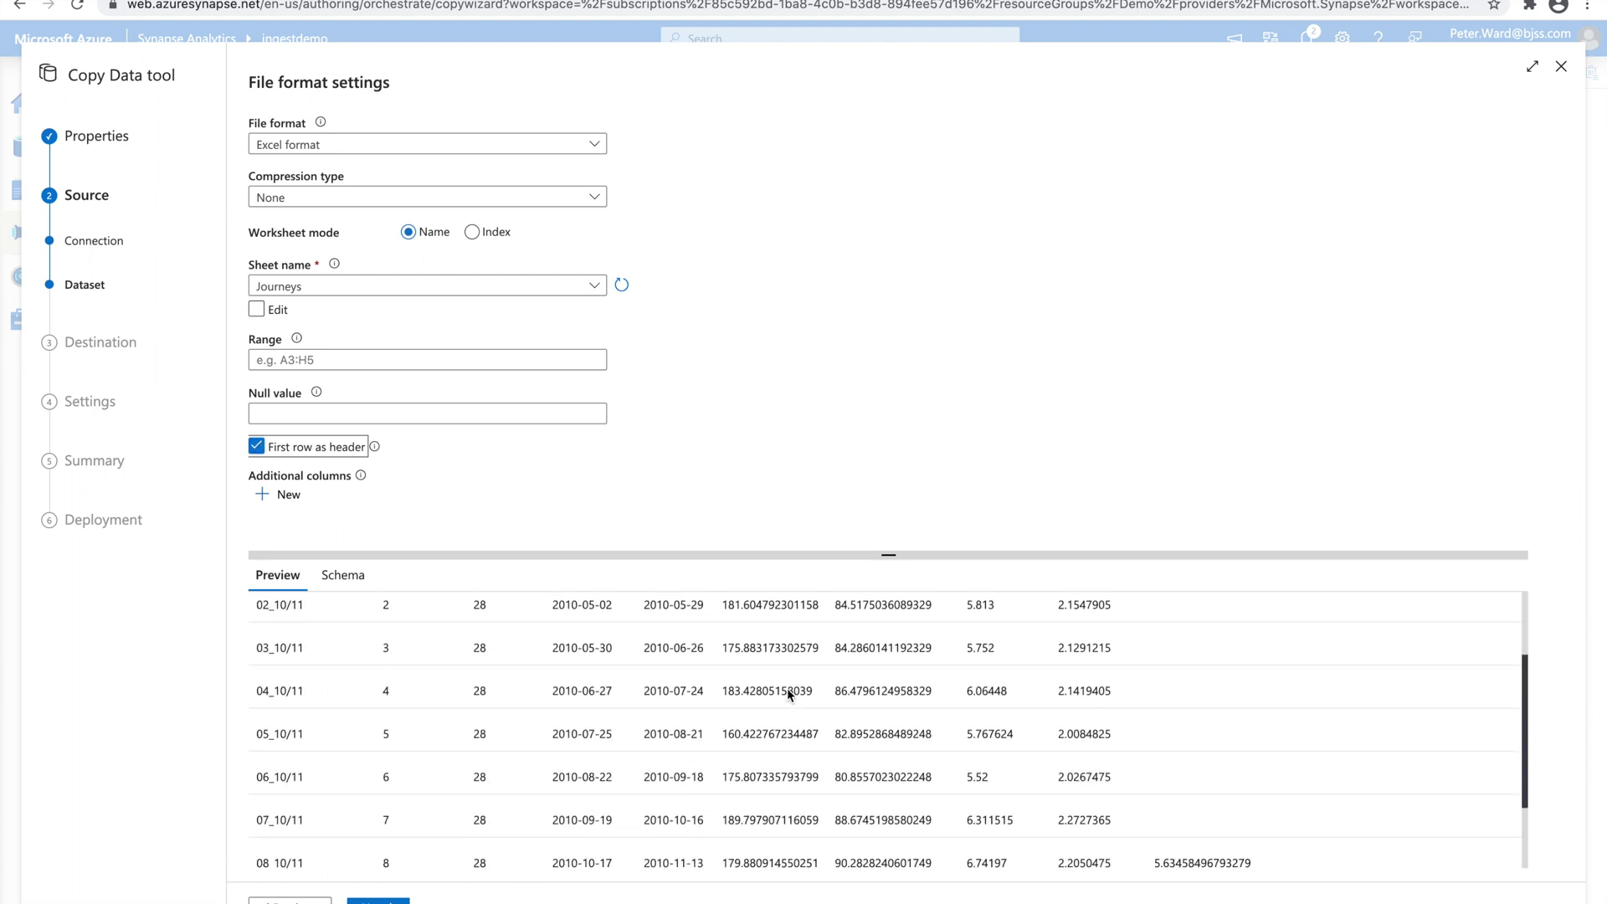
scroll(787, 689, "up", 3)
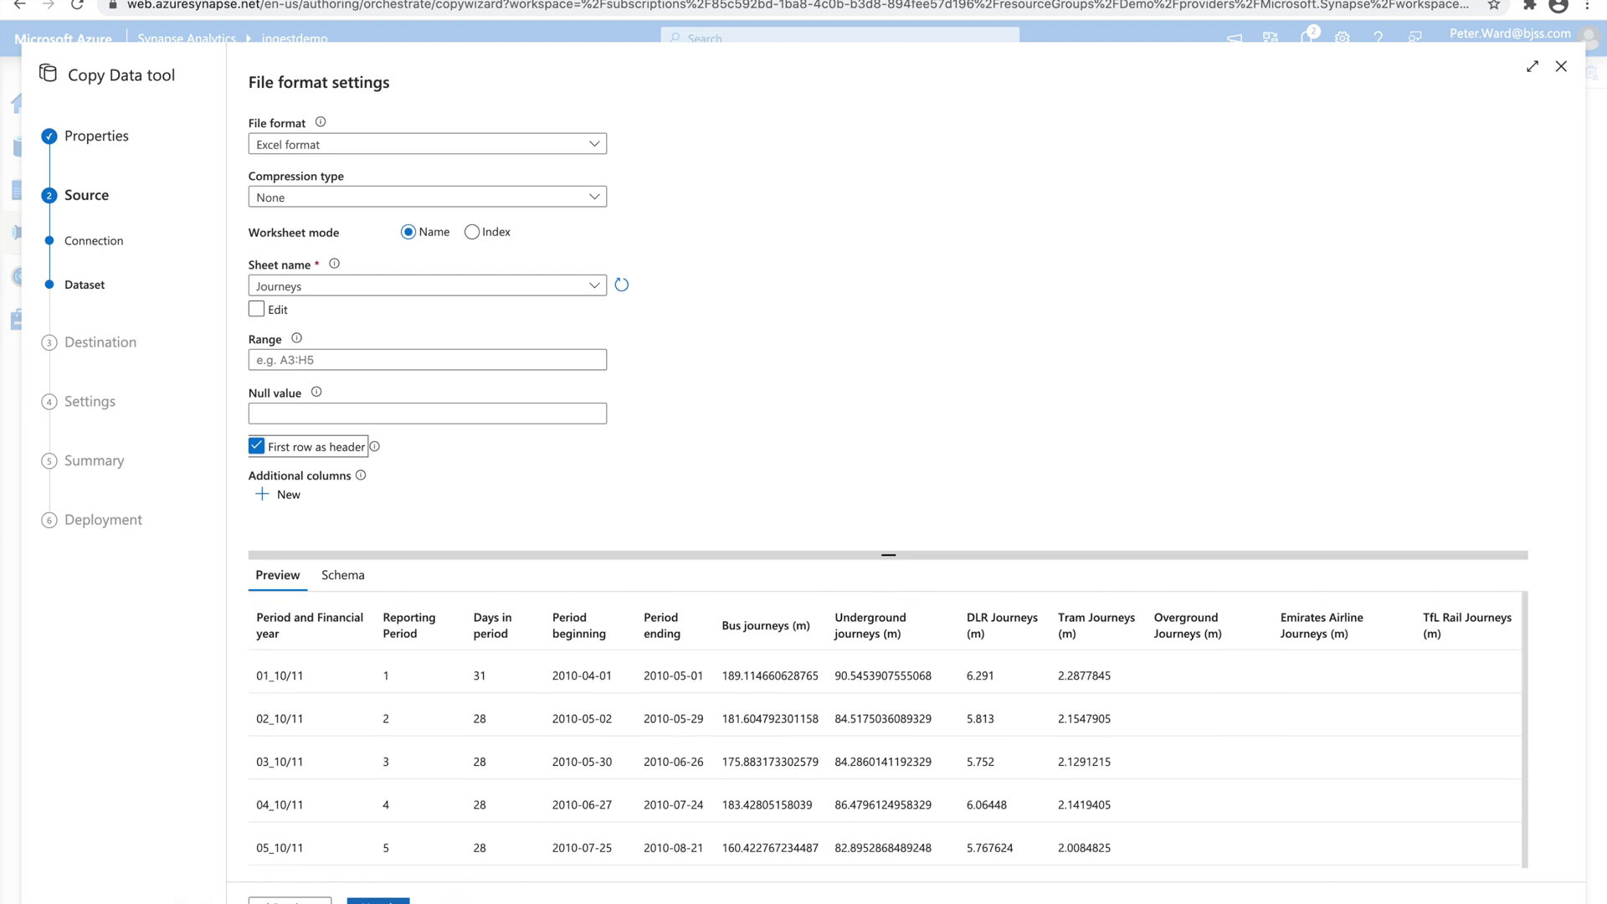
left_click(378, 901)
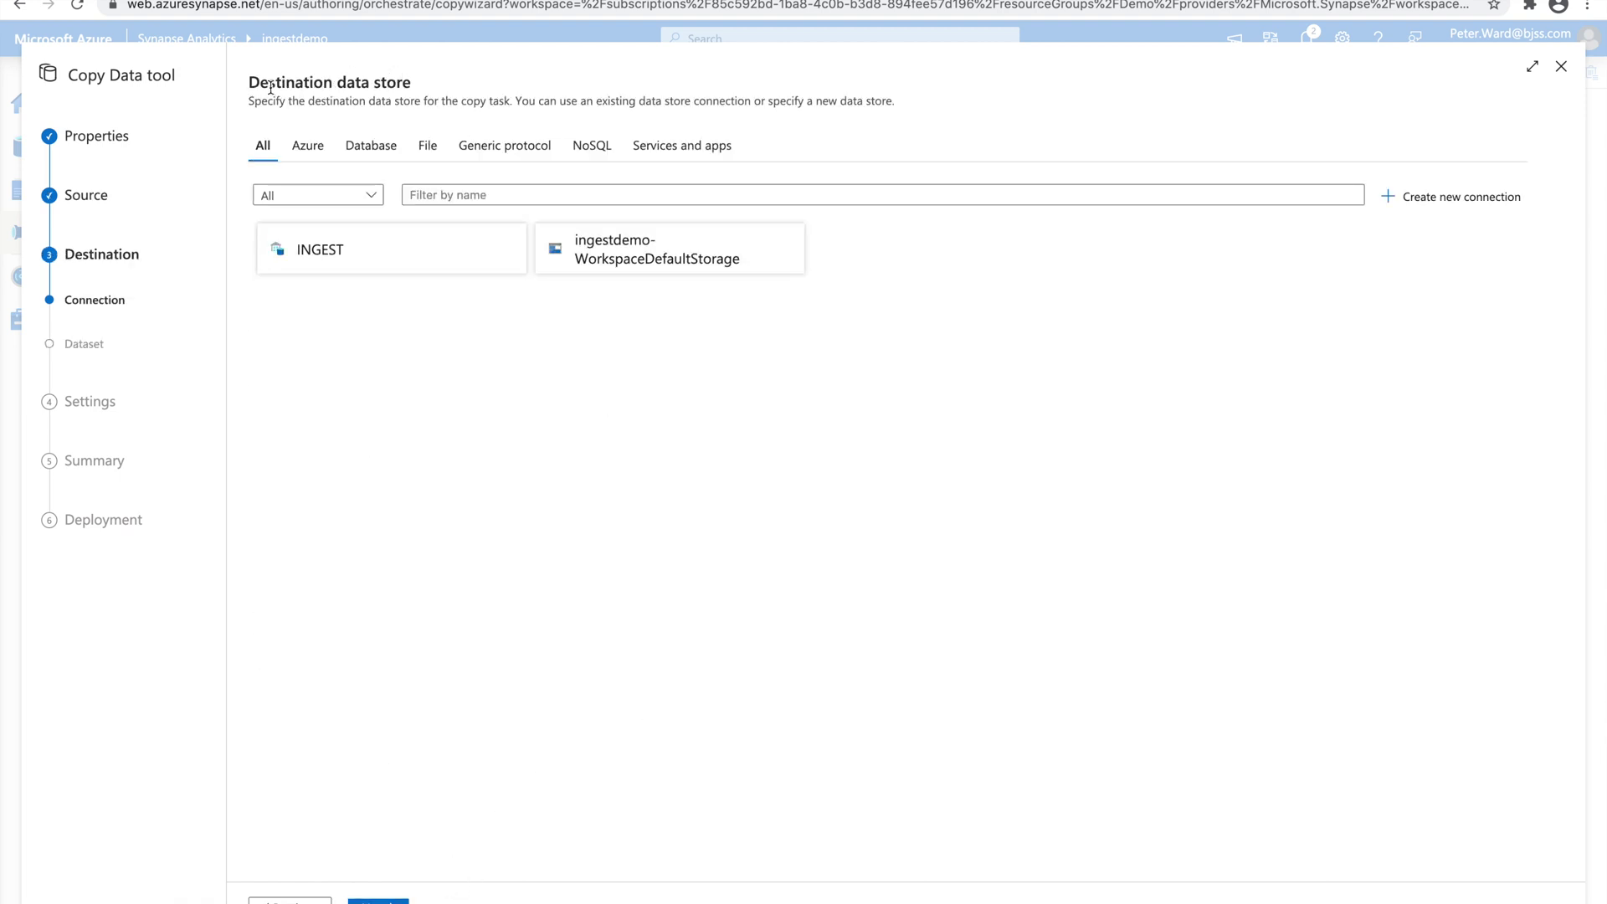
Step: Choose INGEST as the destination and map the HTTP file to an auto-created table Journeys in schema TFL
left_click(349, 255)
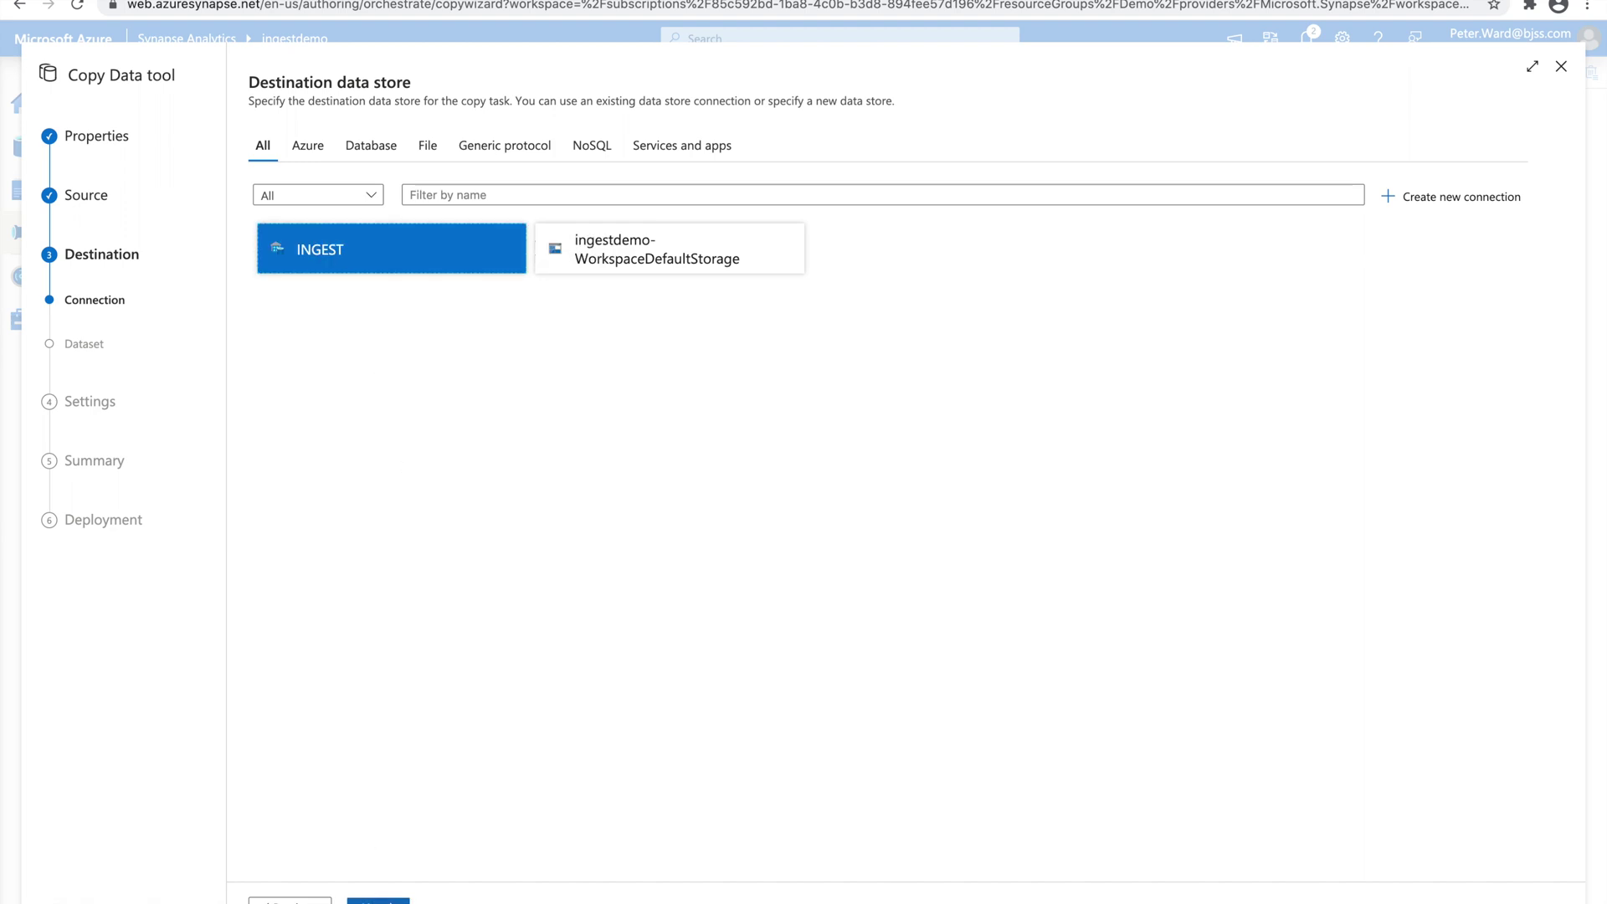
left_click(379, 901)
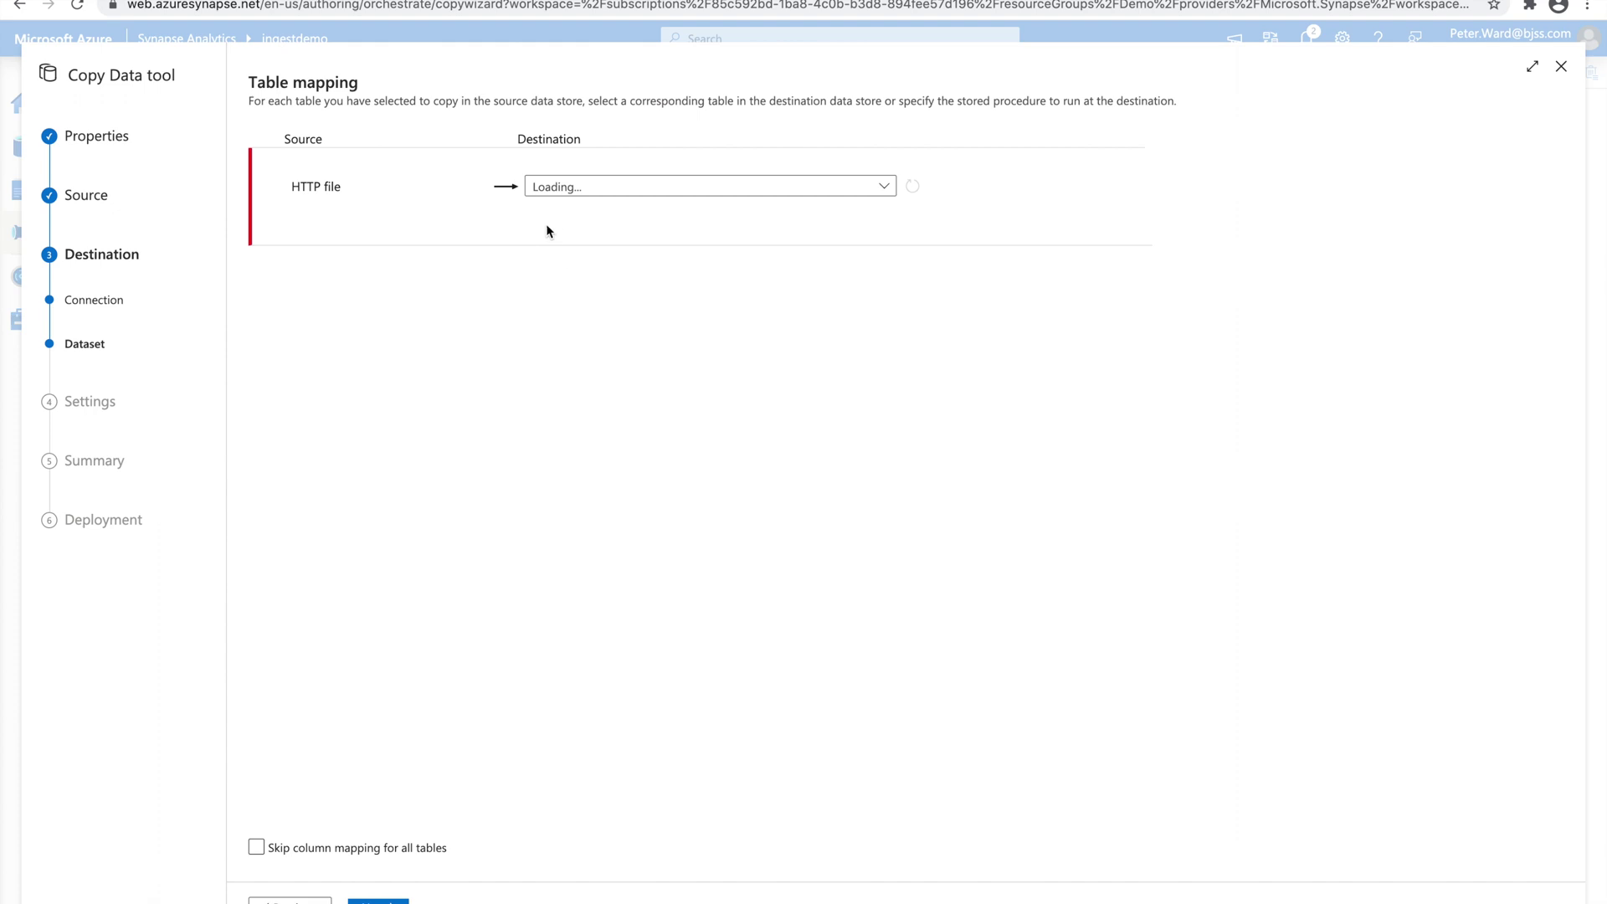
left_click(561, 186)
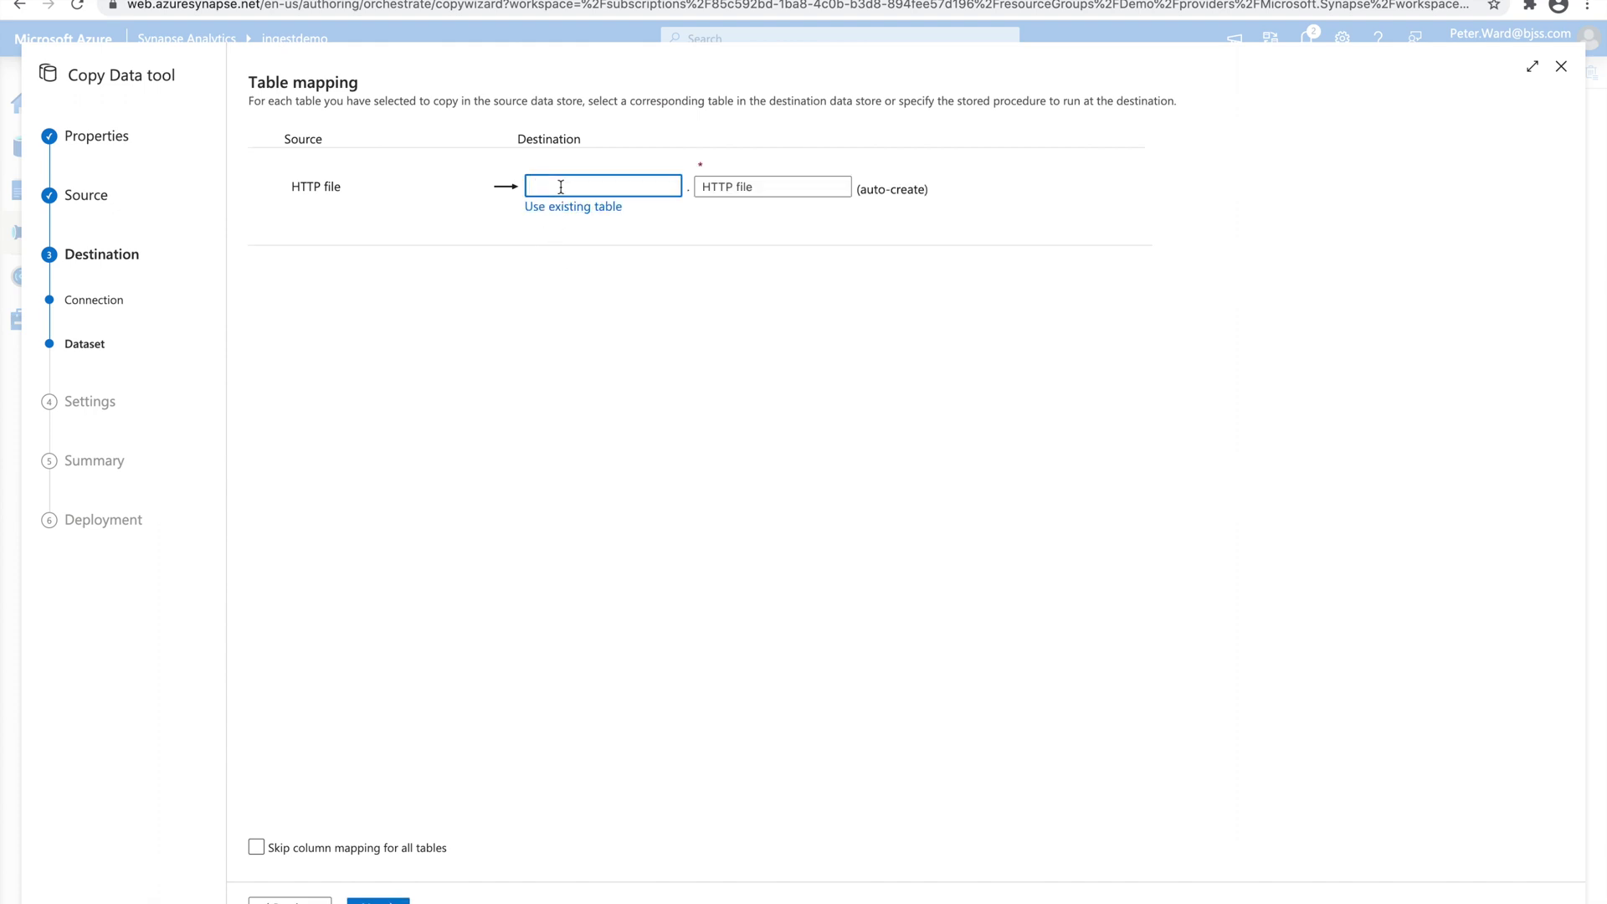
type("TFL")
key("Tab")
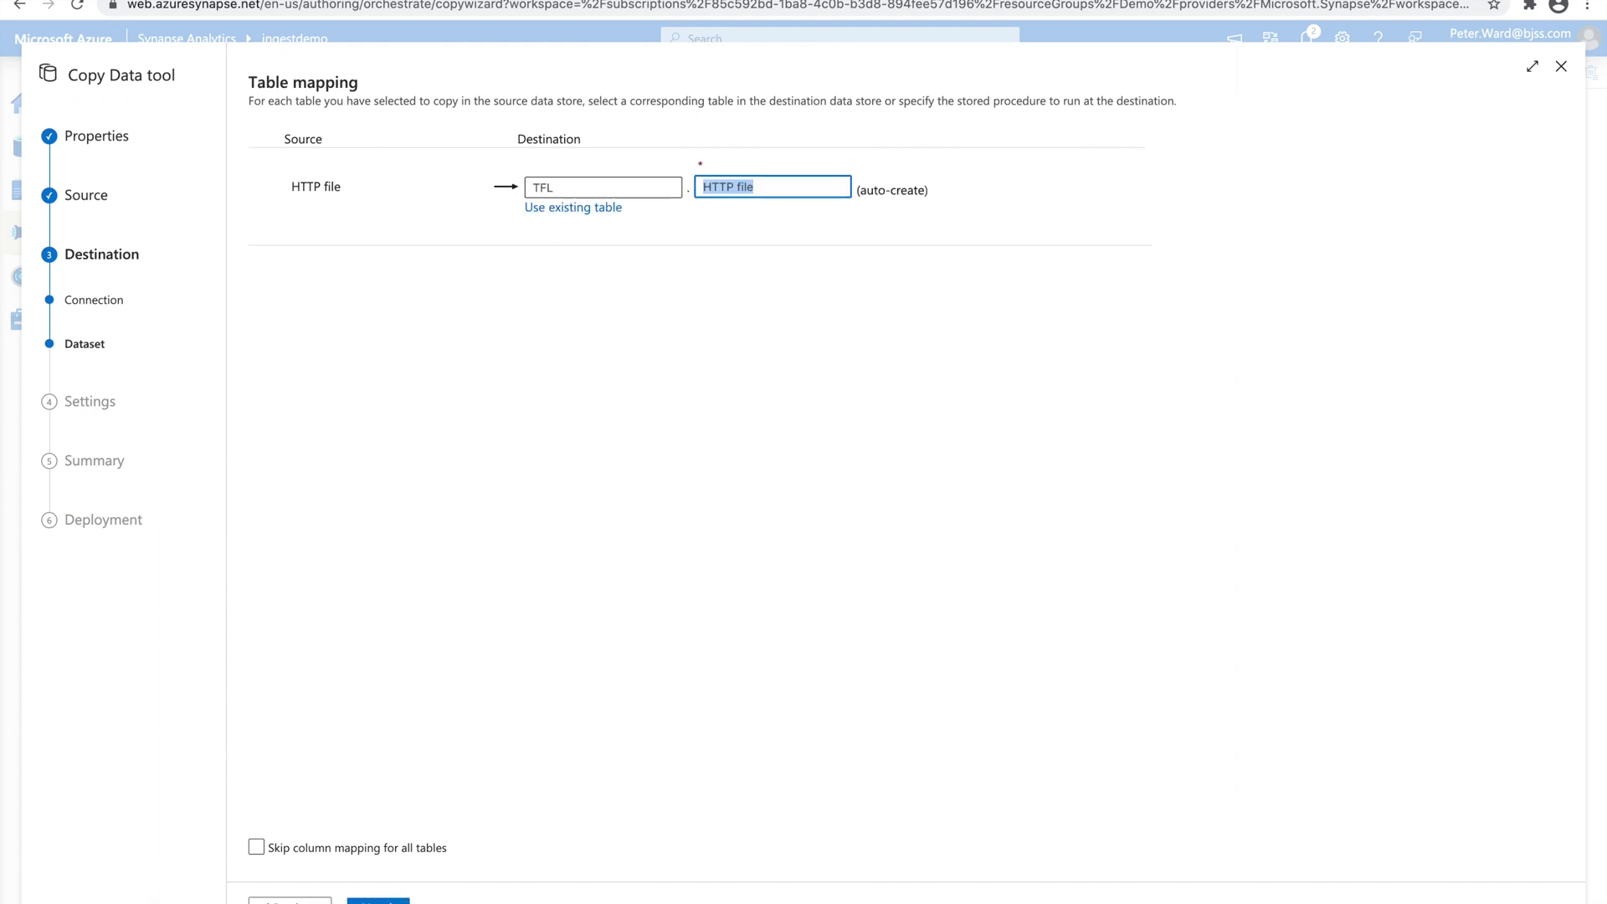
type("Journeys")
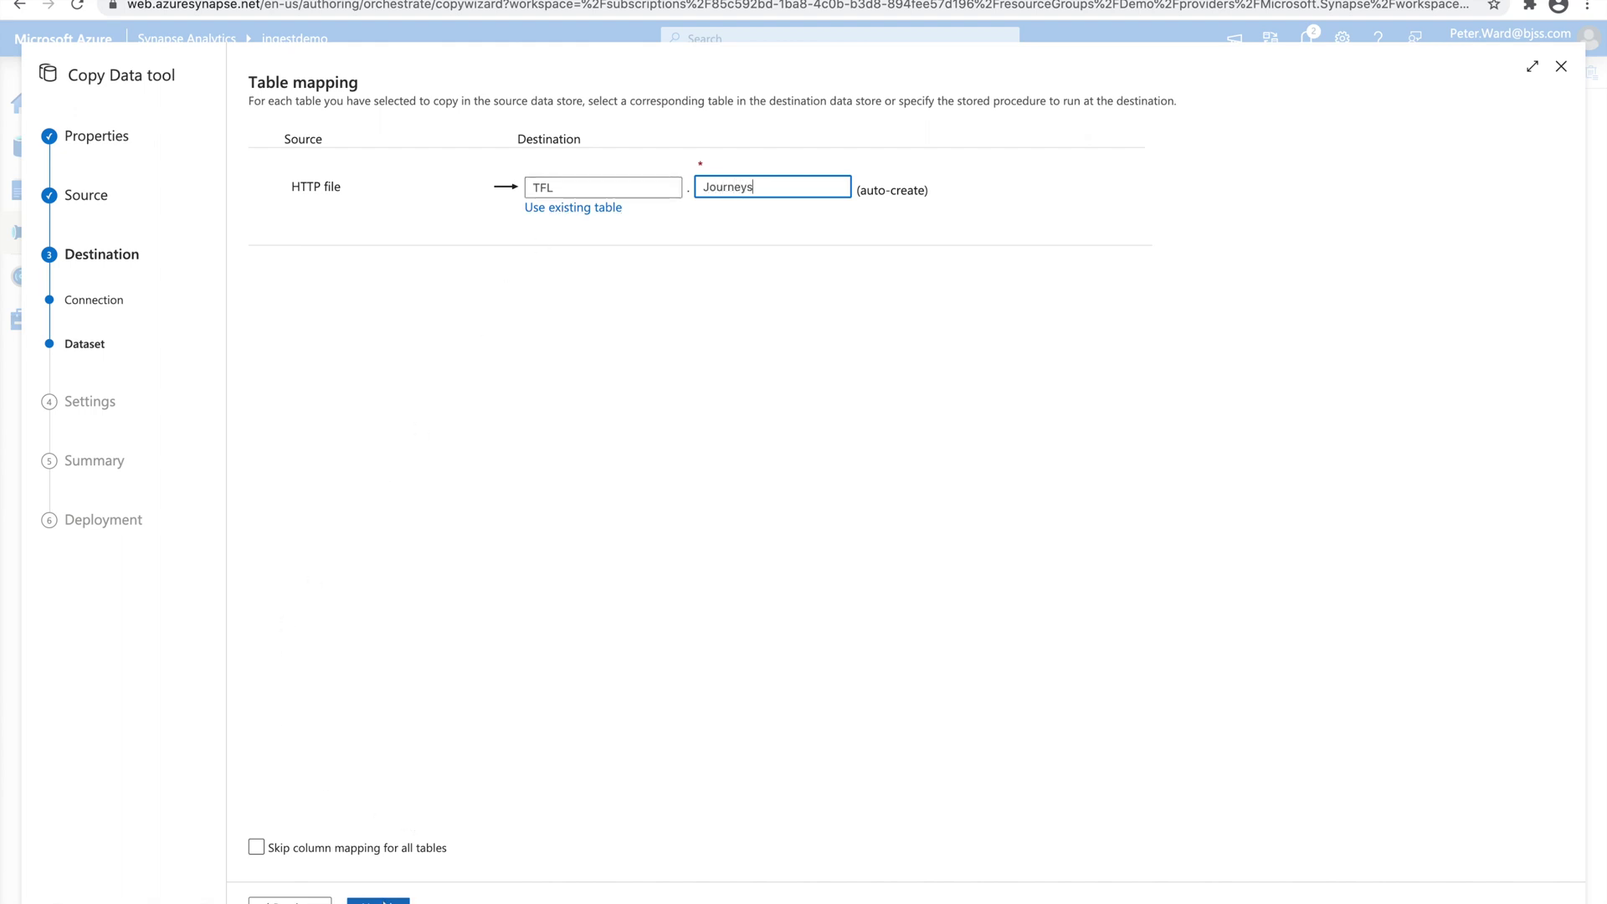
left_click(381, 901)
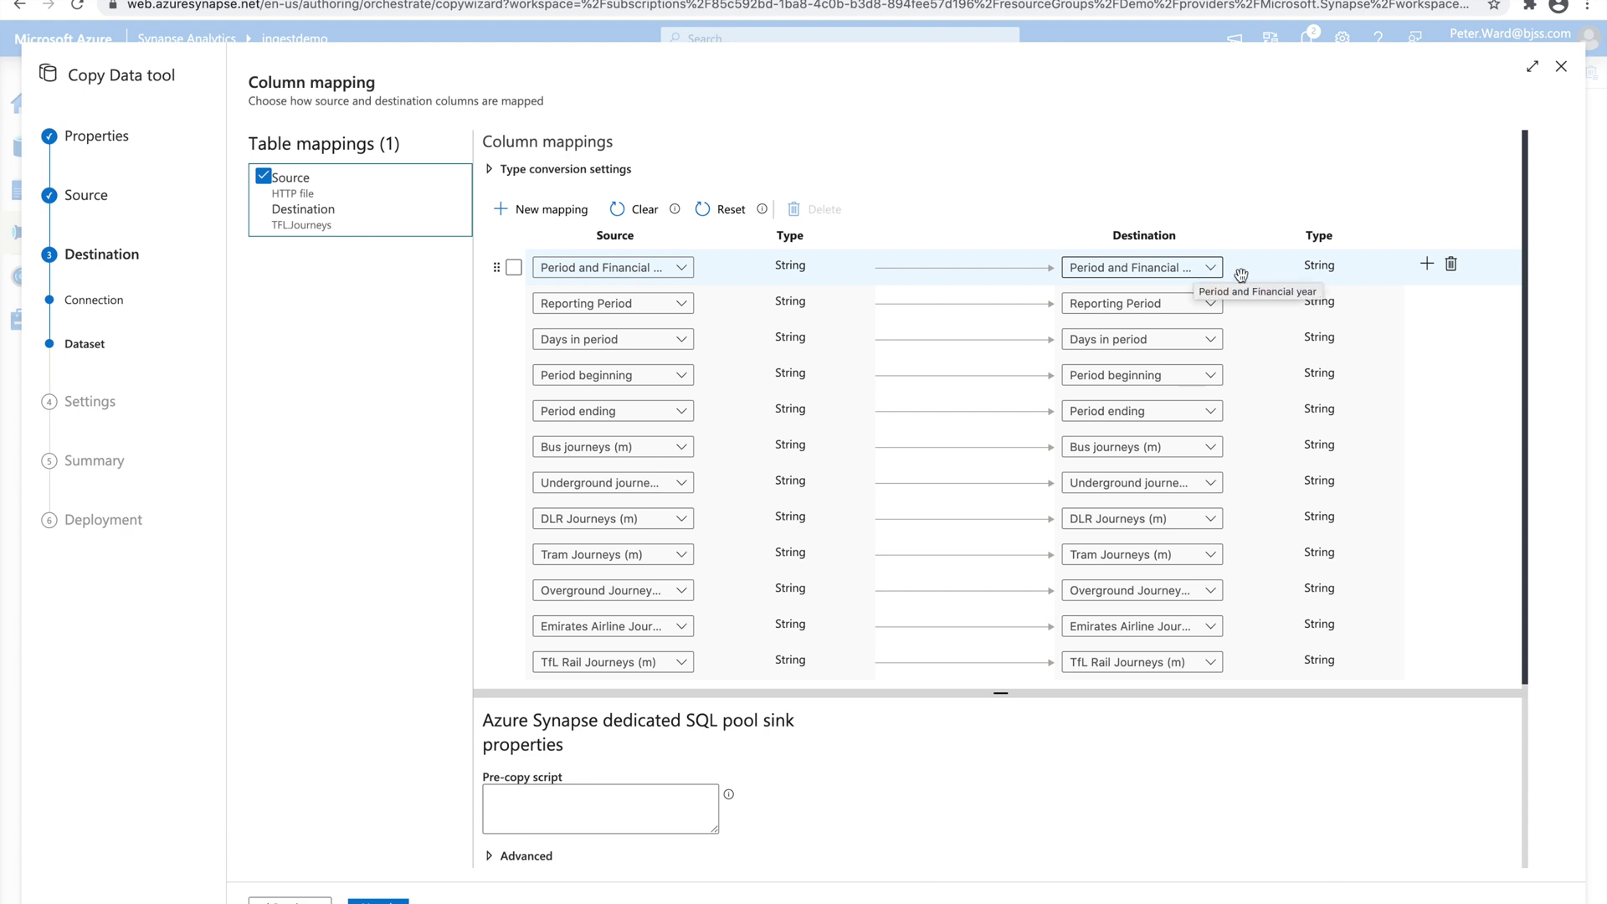
Step: Rename the destination column for Period and Financial year as PeriodAndFY
left_click(1187, 269)
key("End")
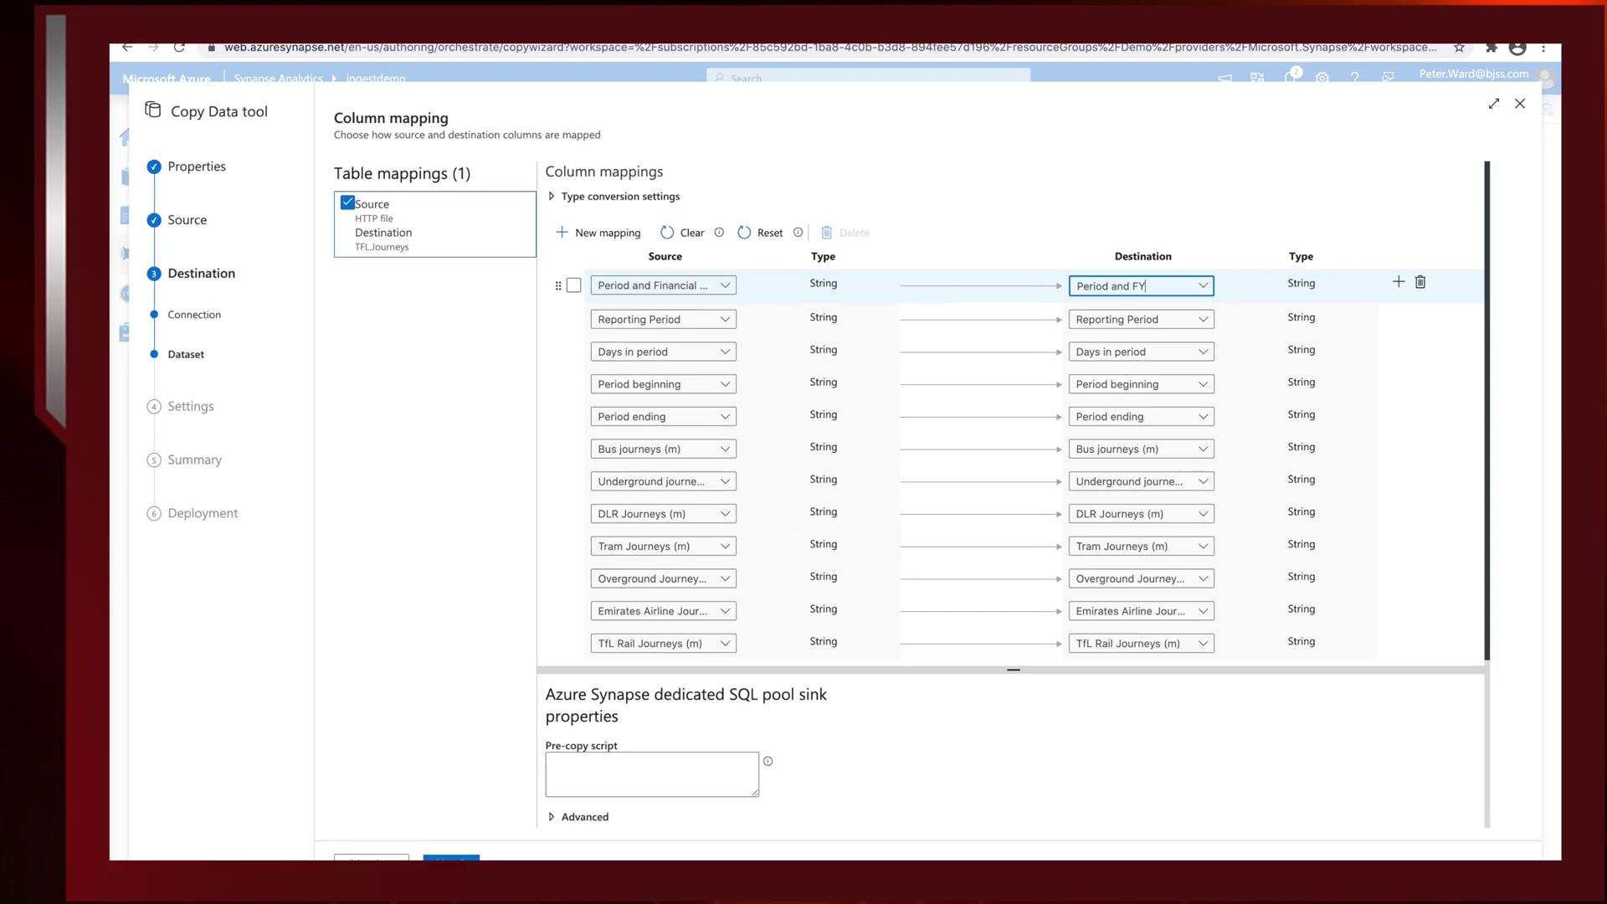
key("Left")
key("Left")
key("BackSpace")
key("Left")
key("Left")
key("Left")
key("BackSpace")
type("A")
key("Left")
key("BackSpace")
Step: Rename the destination columns for Reporting Period and Days in period as ReportingPeriod and DaysInPeriod
left_click(1127, 319)
key("BackSpace")
left_click(1182, 341)
key("Left")
key("Left")
key("Left")
key("Left")
key("Left")
key("Left")
key("BackSpace")
key("Delete")
type("P")
key("Left")
key("Left")
key("Left")
key("BackSpace")
key("Delete")
type("I")
Step: Rename the destination columns for Period beginning and Period ending as PeriodBeginning and PeriodEnding
left_click(1116, 376)
key("BackSpace")
key("BackSpace")
type("B")
left_click(1113, 412)
key("BackSpace")
key("BackSpace")
type("E")
Step: Rename the destination column for Bus journeys (m) as BusJourneys
left_click(1189, 449)
key("BackSpace")
key("BackSpace")
key("BackSpace")
key("BackSpace")
key("Left")
key("Left")
key("Left")
key("Left")
key("Left")
key("Left")
key("Left")
key("BackSpace")
key("BackSpace")
type("J")
Step: Rename the destination column for Underground journeys (m) as UndergroundJourneys
left_click(1189, 485)
key("BackSpace")
key("BackSpace")
key("BackSpace")
key("BackSpace")
key("Left")
key("Left")
key("Left")
key("Left")
key("Left")
key("Left")
key("Left")
key("Left")
key("BackSpace")
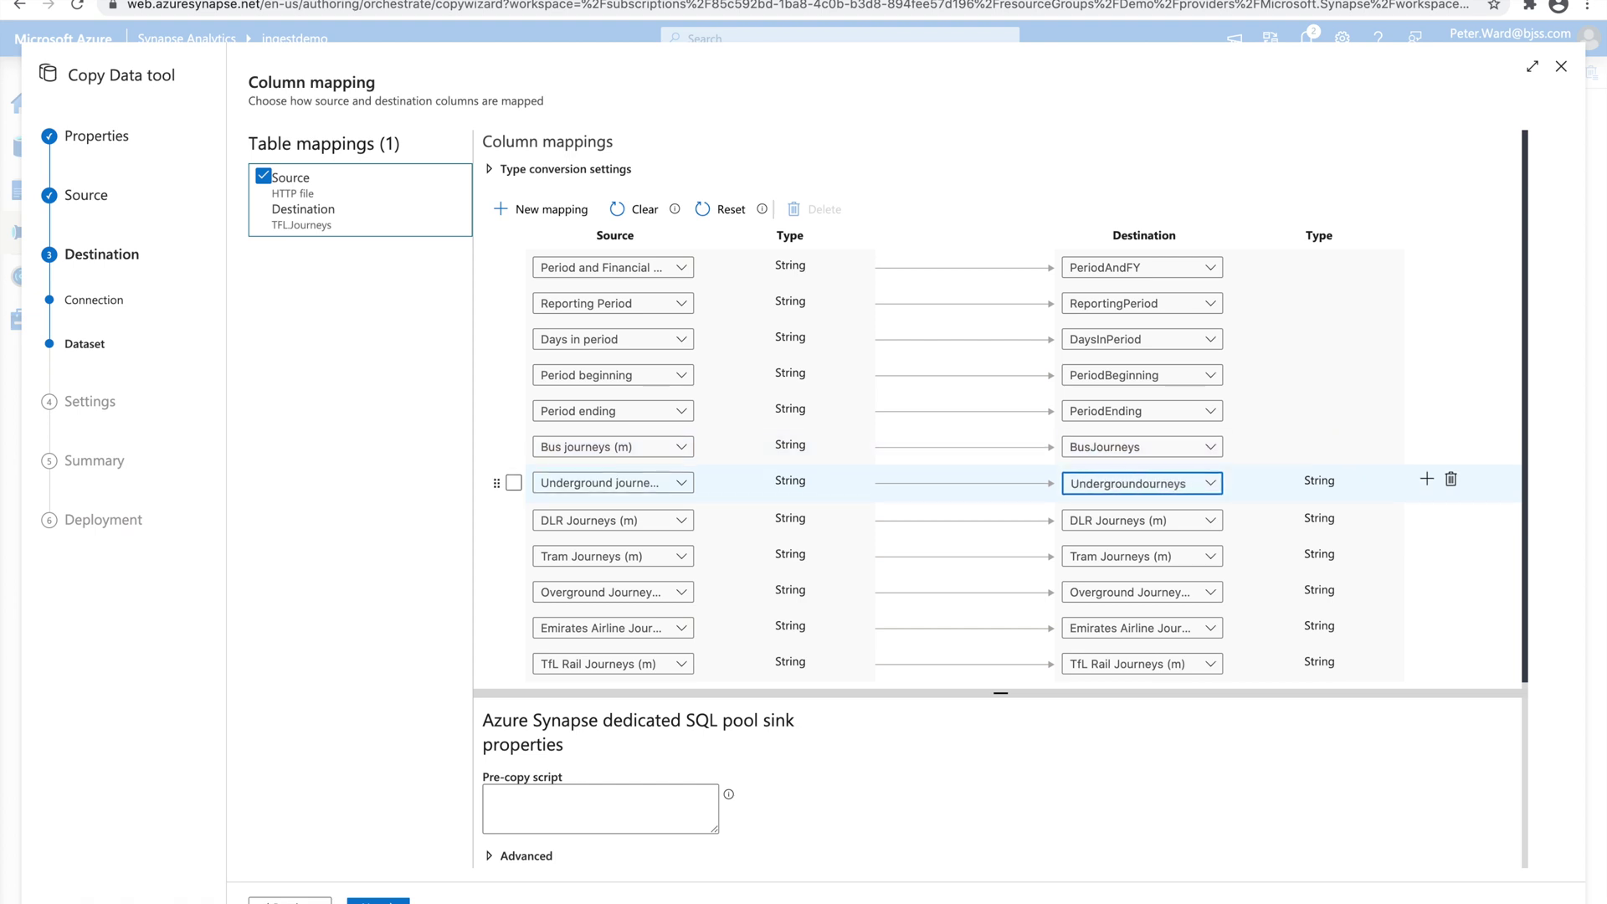
Step: Rename the destination columns for DLR Journeys (m) and Tram Journeys (m) as DLRJourneys and TramJourneys
left_click(1170, 519)
key("BackSpace")
key("BackSpace")
key("BackSpace")
key("BackSpace")
key("Left")
key("Left")
key("Left")
key("Left")
key("Left")
key("Left")
key("Left")
key("Left")
key("BackSpace")
left_click(1176, 554)
key("BackSpace")
key("BackSpace")
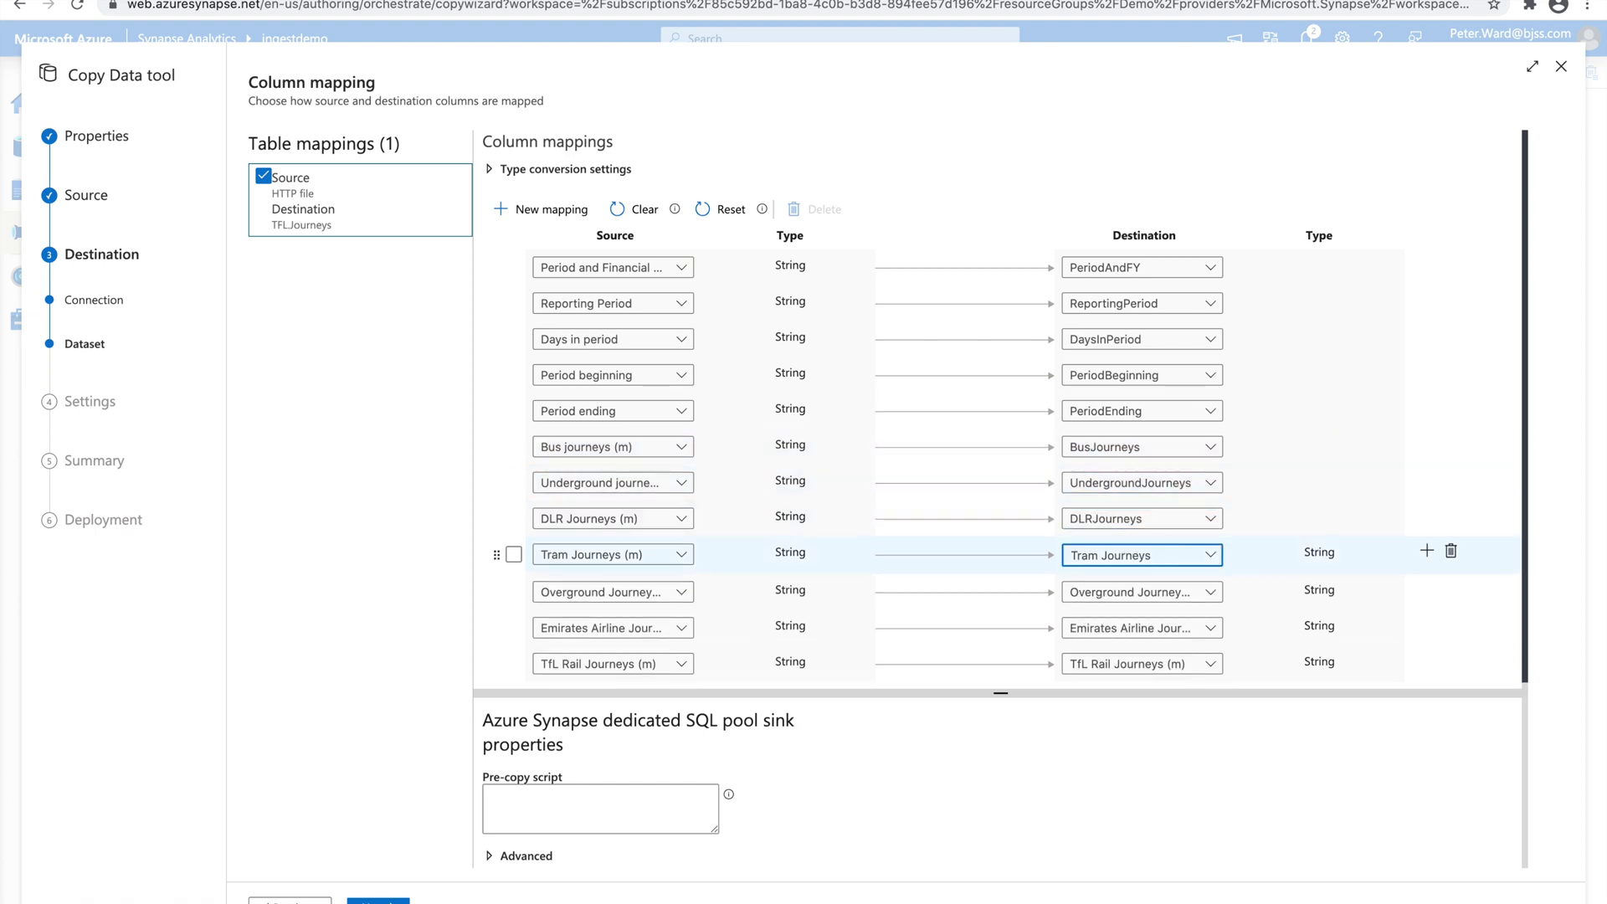
key("BackSpace")
Step: Rename the destination column for Overground Journeys (m) as OvergroundJourneys
left_click(1172, 592)
key("BackSpace")
key("BackSpace")
key("BackSpace")
key("BackSpace")
key("Left")
key("Left")
key("Left")
key("Left")
key("Left")
key("Left")
key("Left")
key("Left")
key("BackSpace")
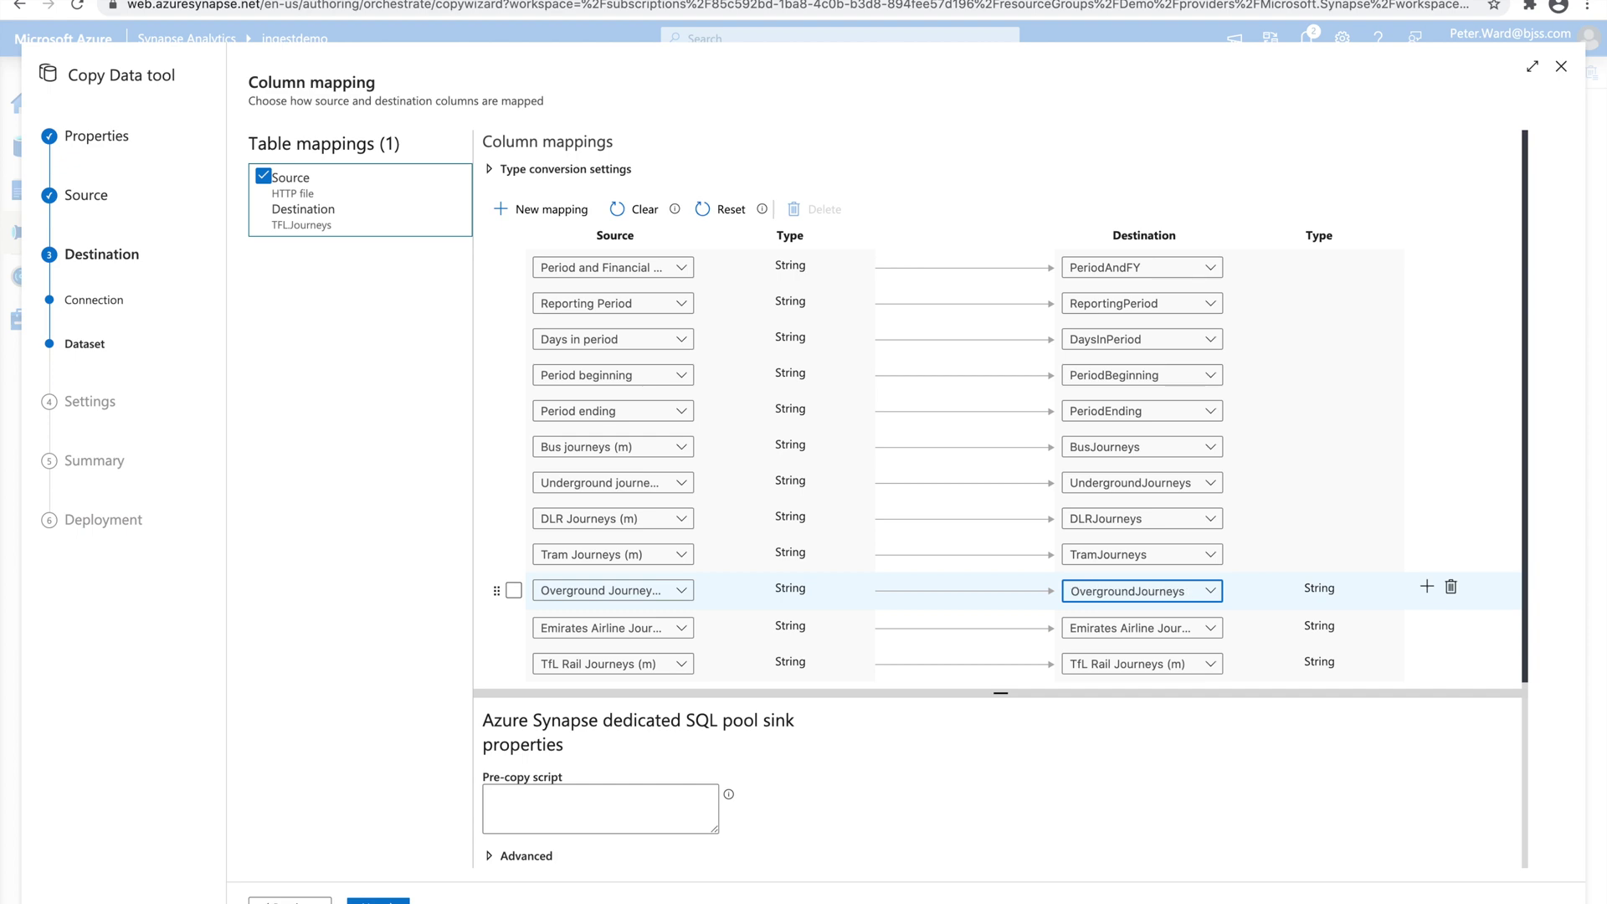
Step: Rename the destination column for Emirates Airline Journeys (m) as EmiratesAirlineJourneys
left_click(1172, 626)
key("BackSpace")
key("BackSpace")
key("BackSpace")
key("BackSpace")
key("Left")
key("Left")
key("Left")
key("Left")
key("Left")
key("Left")
key("Left")
key("Left")
key("BackSpace")
key("Left")
key("Left")
key("Left")
key("Left")
key("Left")
key("Left")
key("Left")
key("BackSpace")
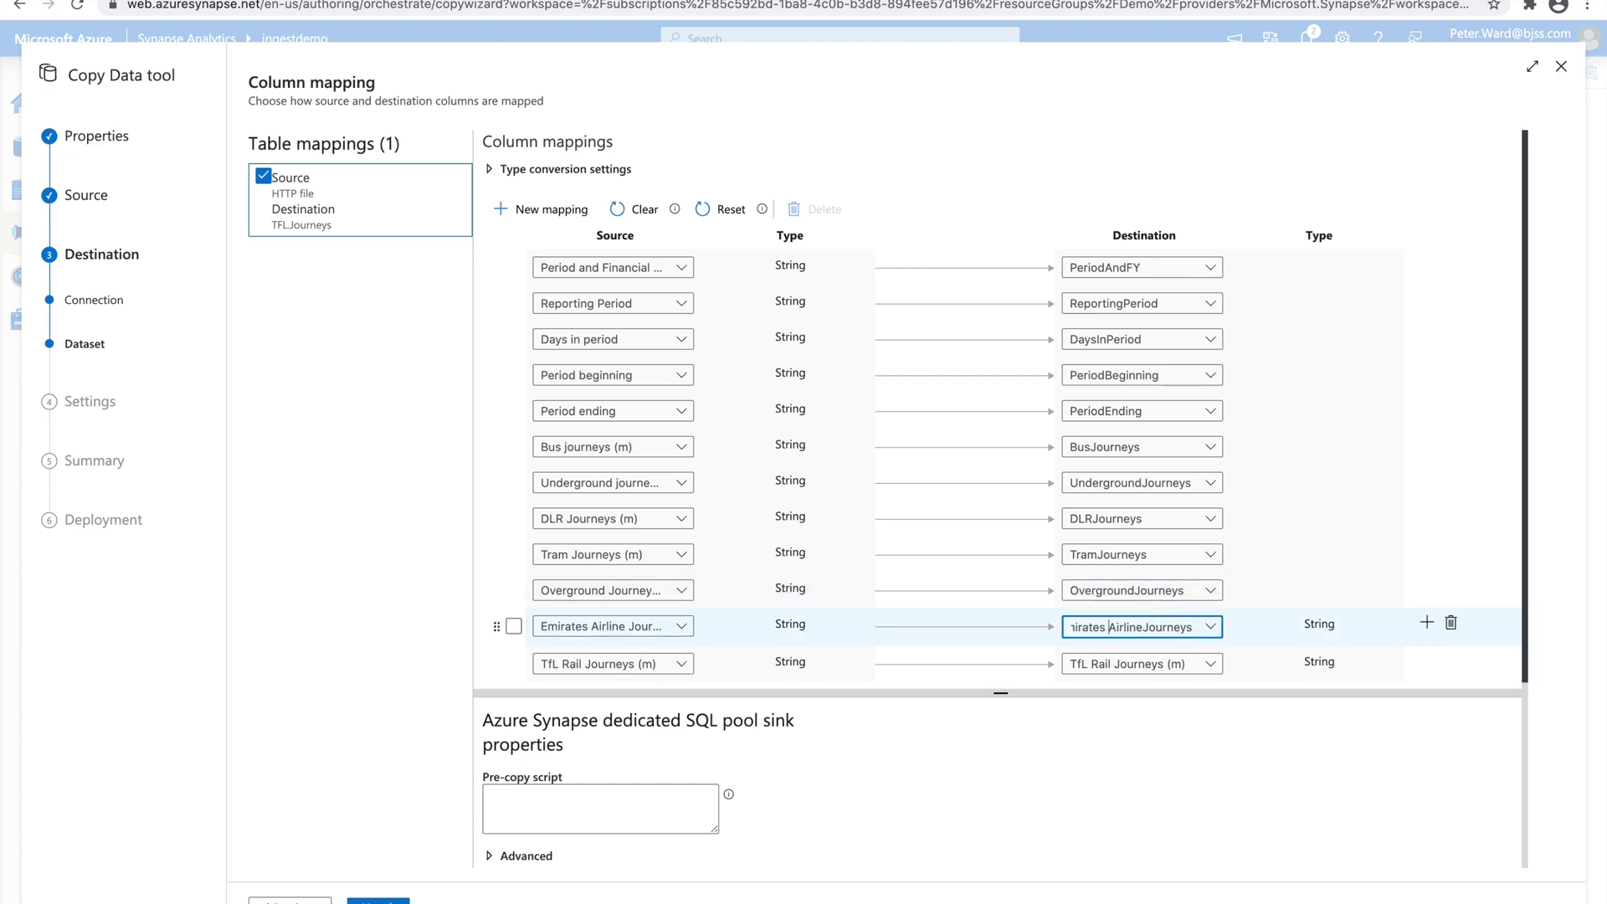
Step: Rename the destination column for TfL Rail Journeys (m) as TfLRailJourneys
left_click(1203, 664)
key("BackSpace")
key("BackSpace")
key("BackSpace")
key("BackSpace")
key("Left")
key("Left")
key("Left")
key("Left")
key("Left")
key("Left")
key("Left")
key("Left")
key("BackSpace")
key("Left")
key("Left")
key("Left")
key("Left")
key("BackSpace")
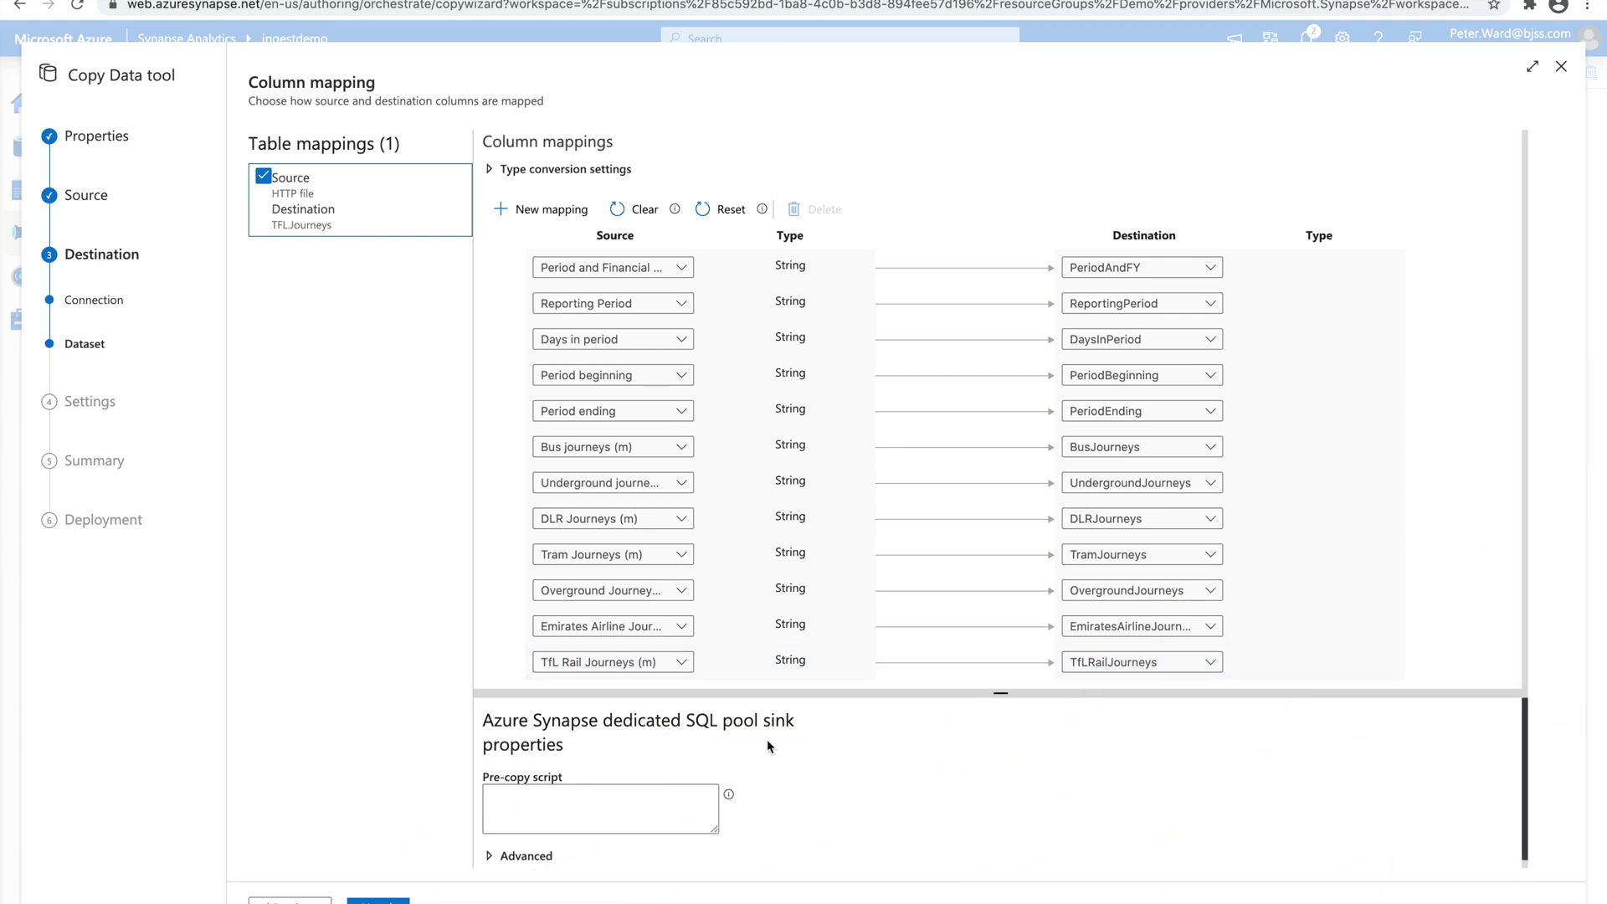
Step: Accept the column mapping and review the available fault tolerance options in the copy settings without selecting any
scroll(767, 740, "down", 1)
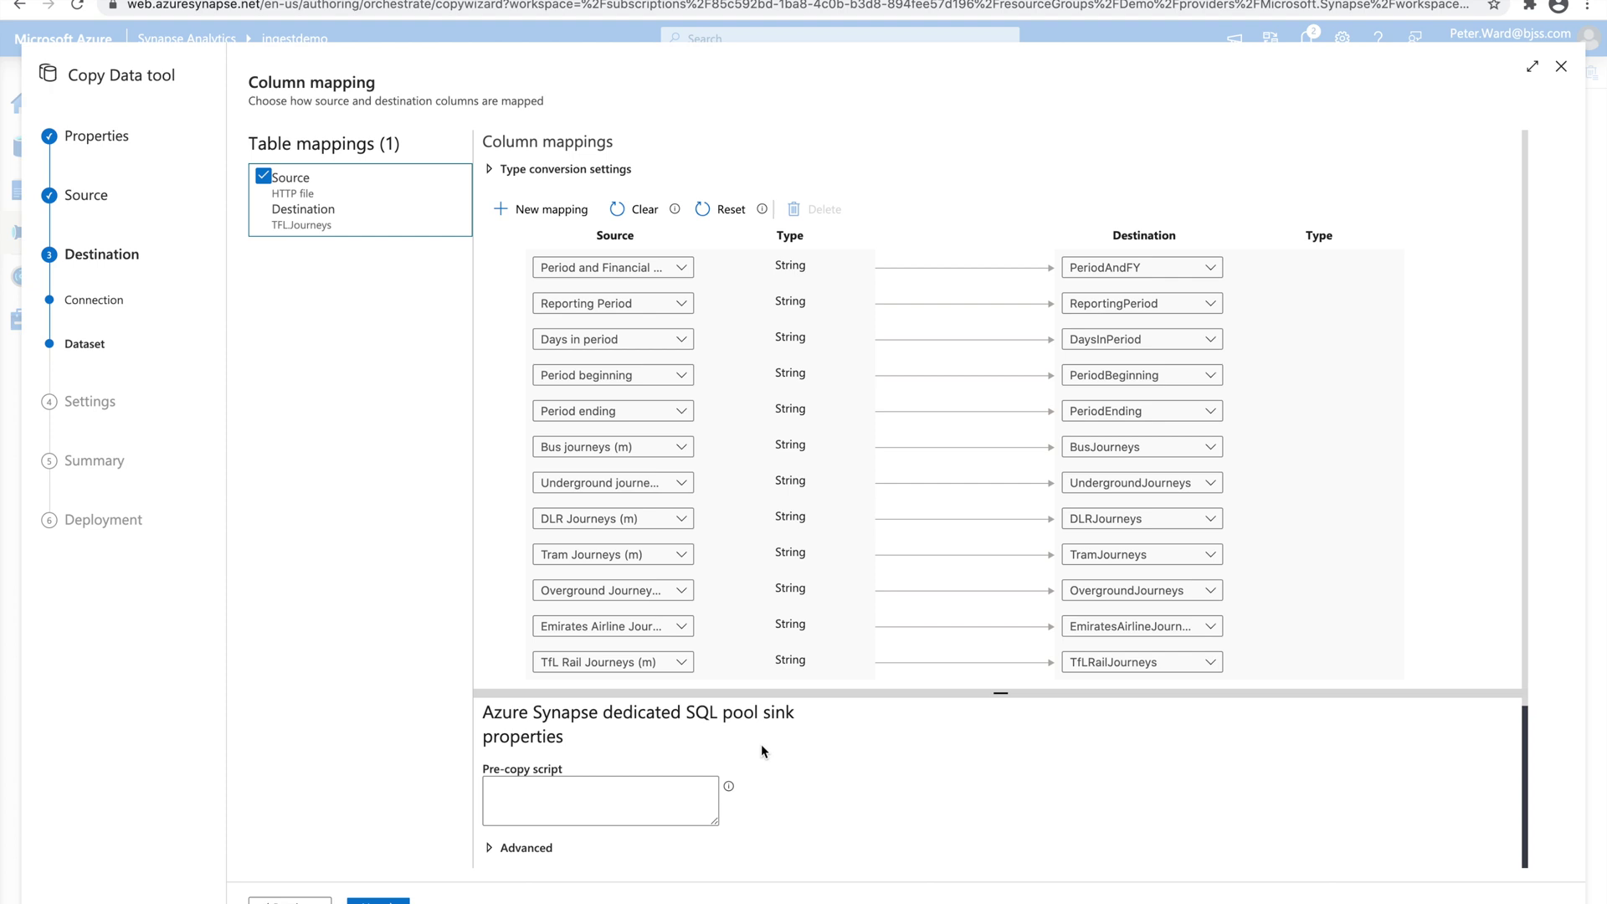
left_click(378, 900)
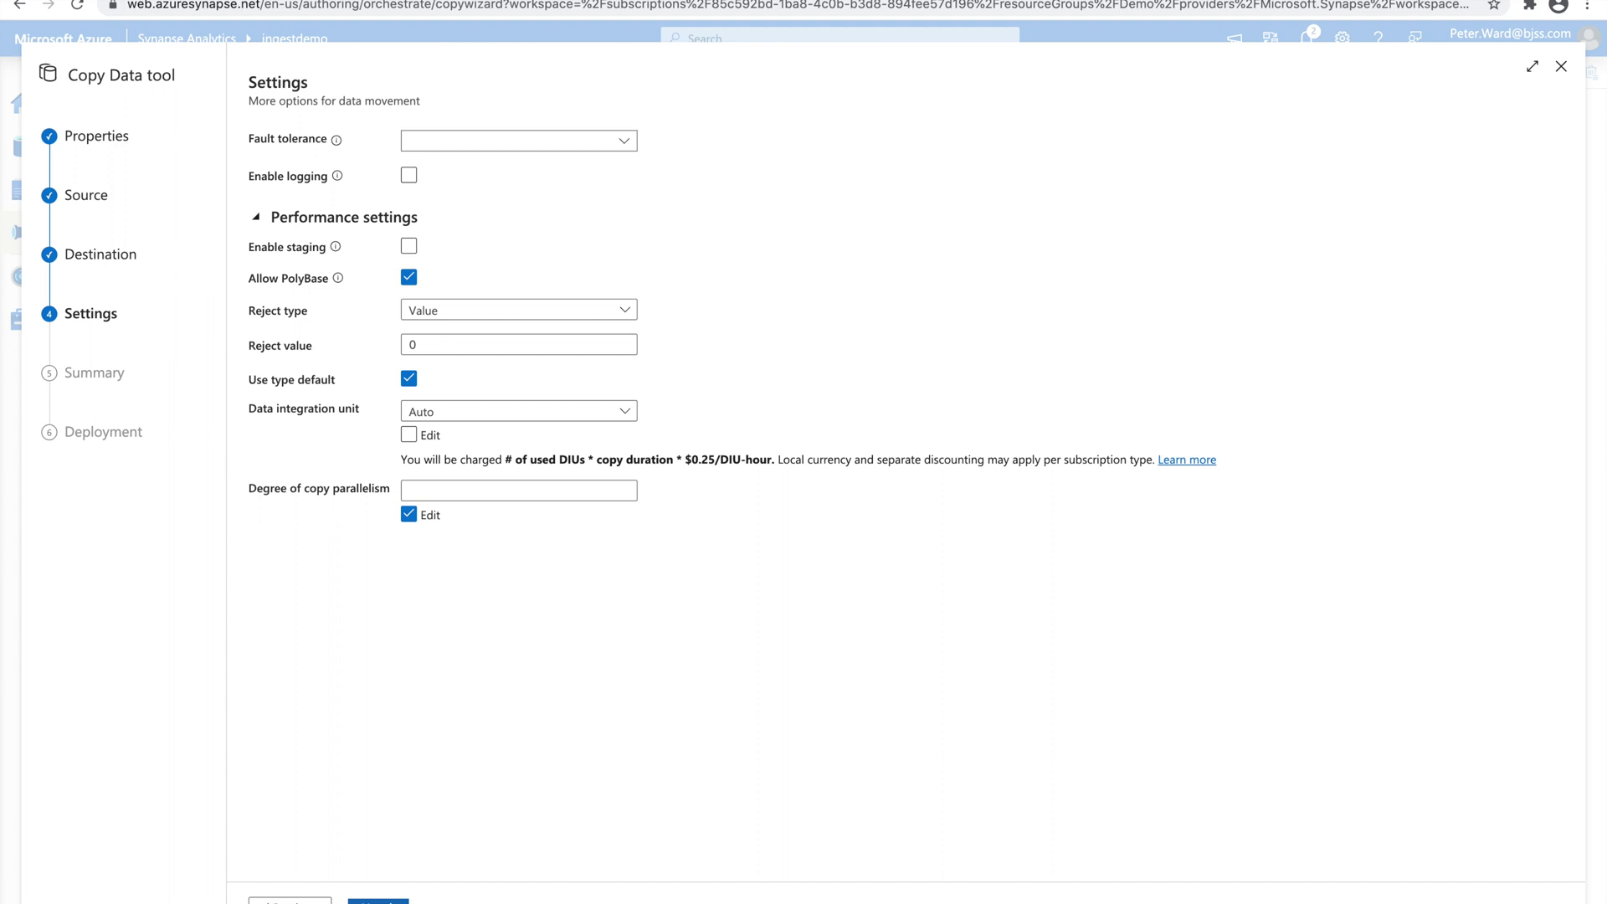
left_click(627, 142)
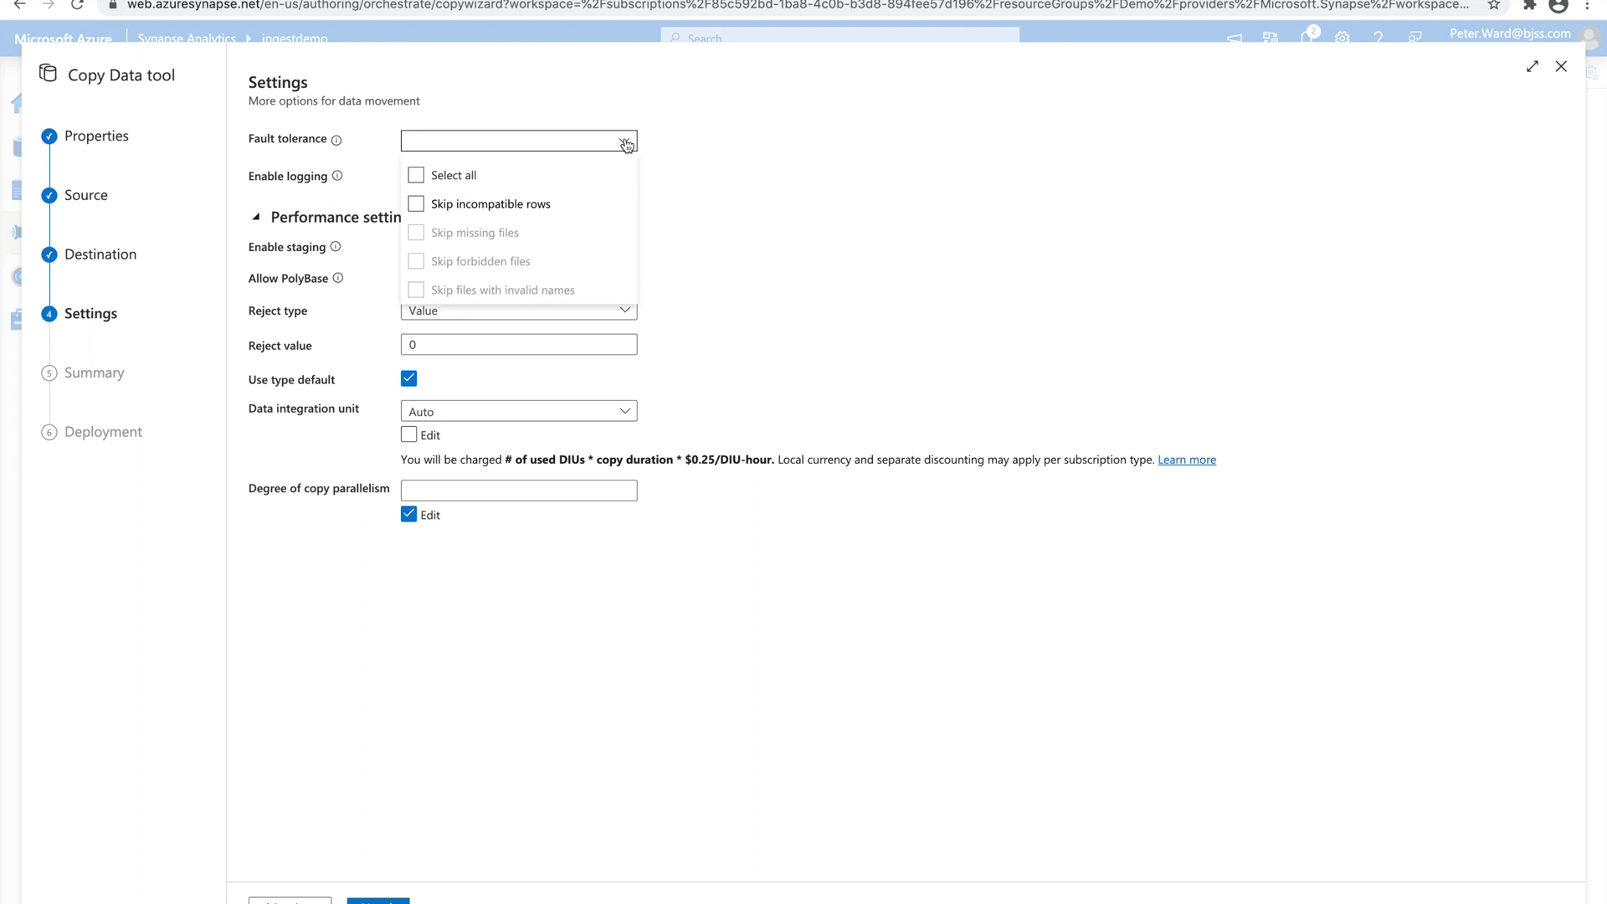
left_click(728, 154)
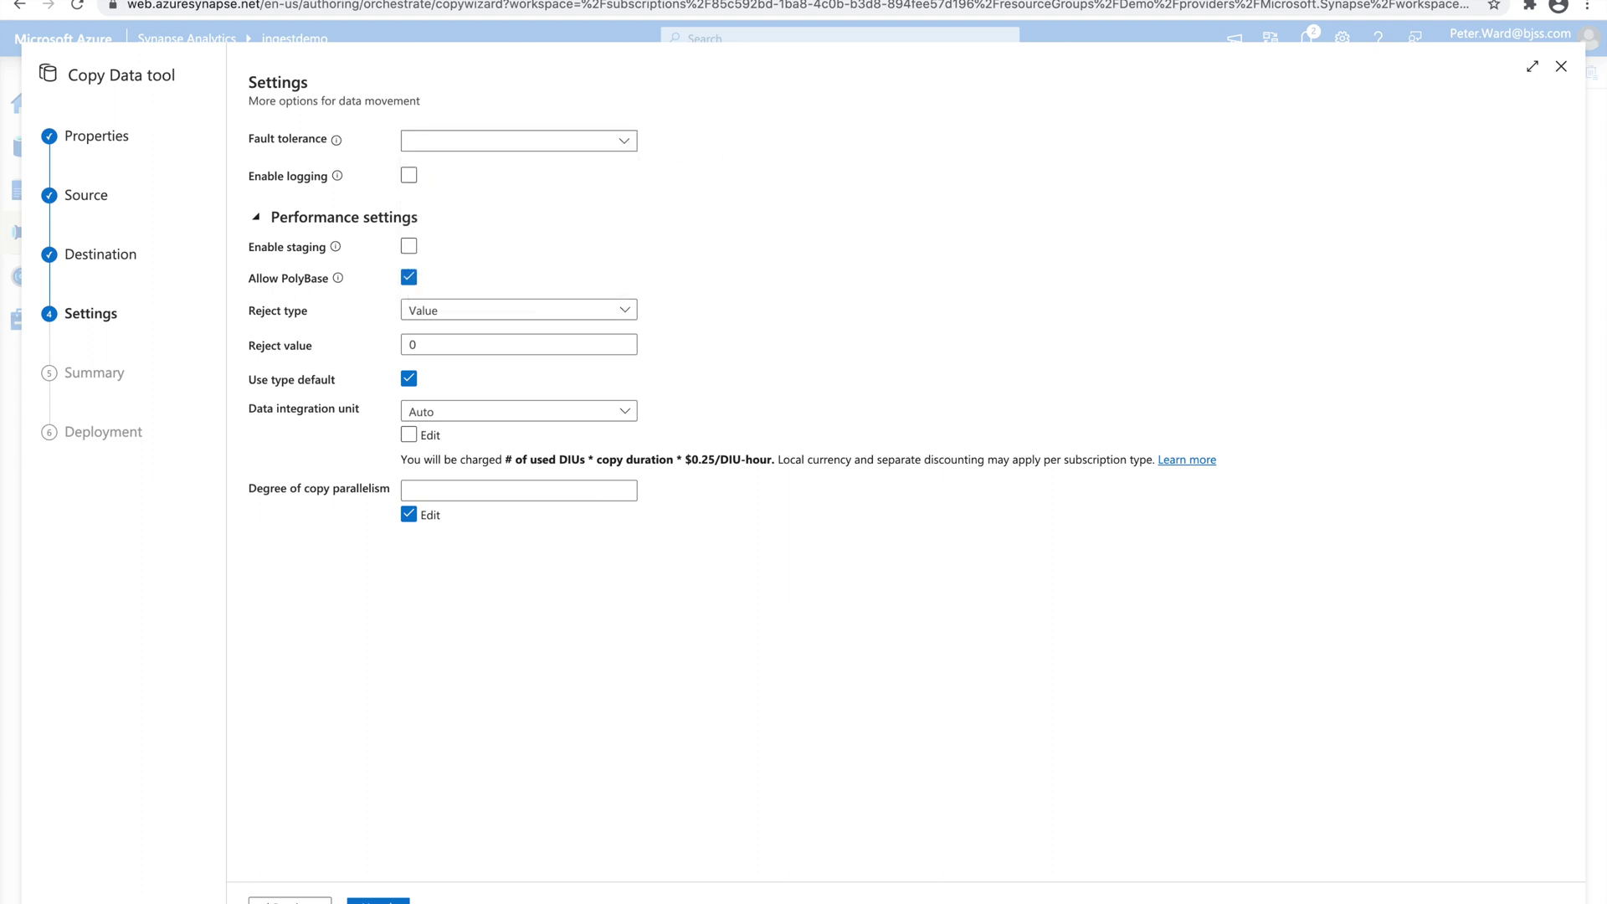
Step: Accept the copy settings and summary to deploy the LoadJourneyData pipeline, and finish the Copy Data tool
left_click(378, 901)
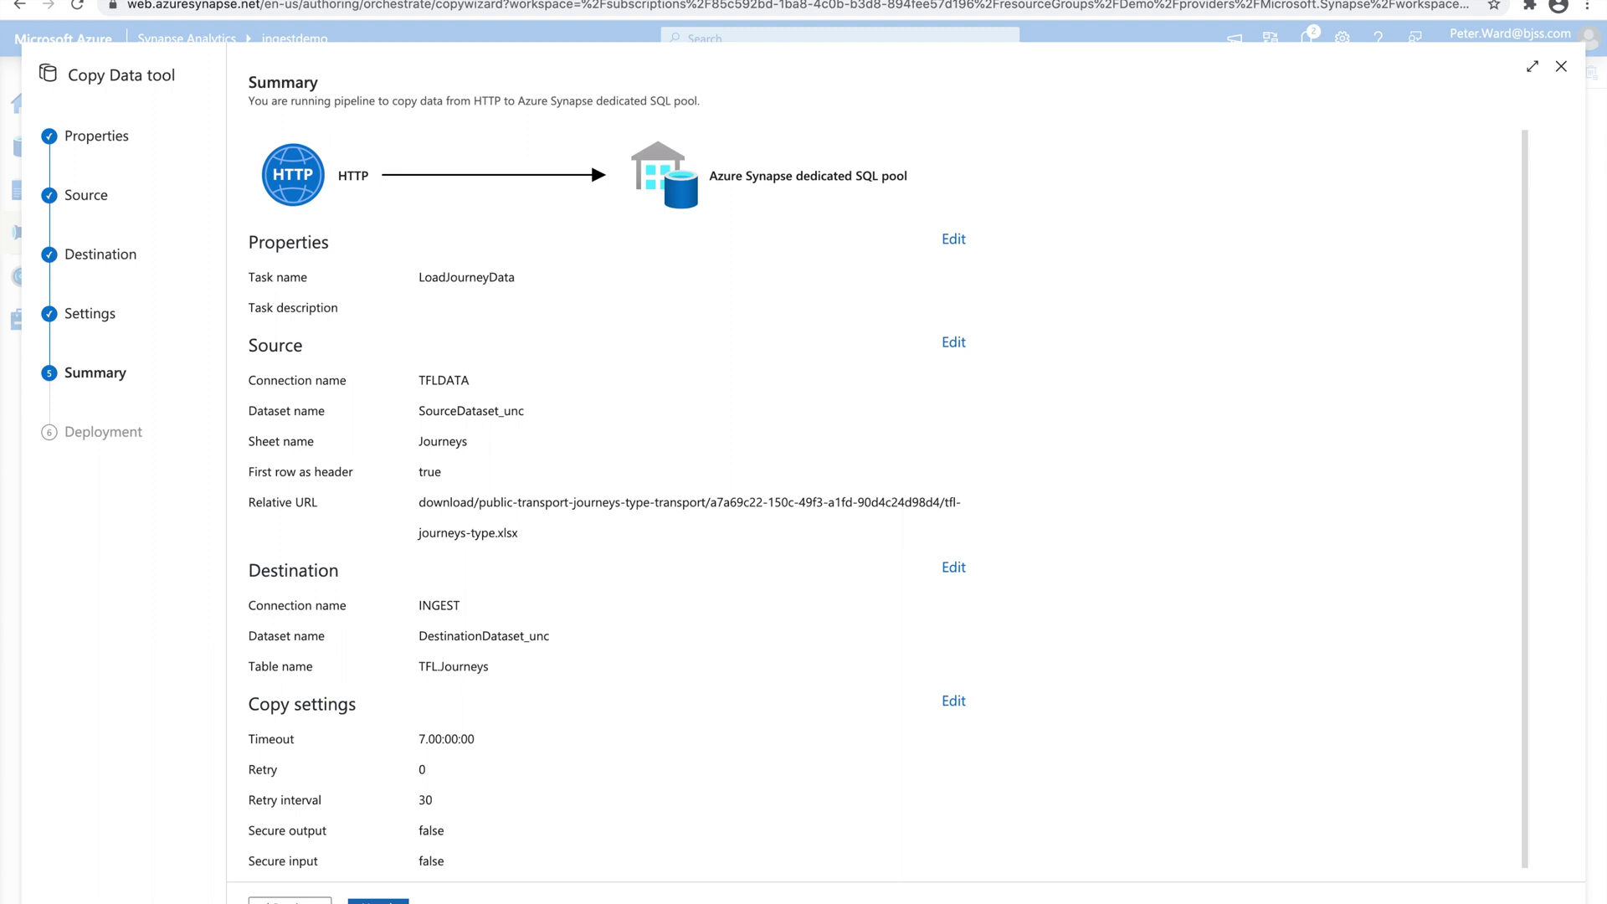
left_click(378, 901)
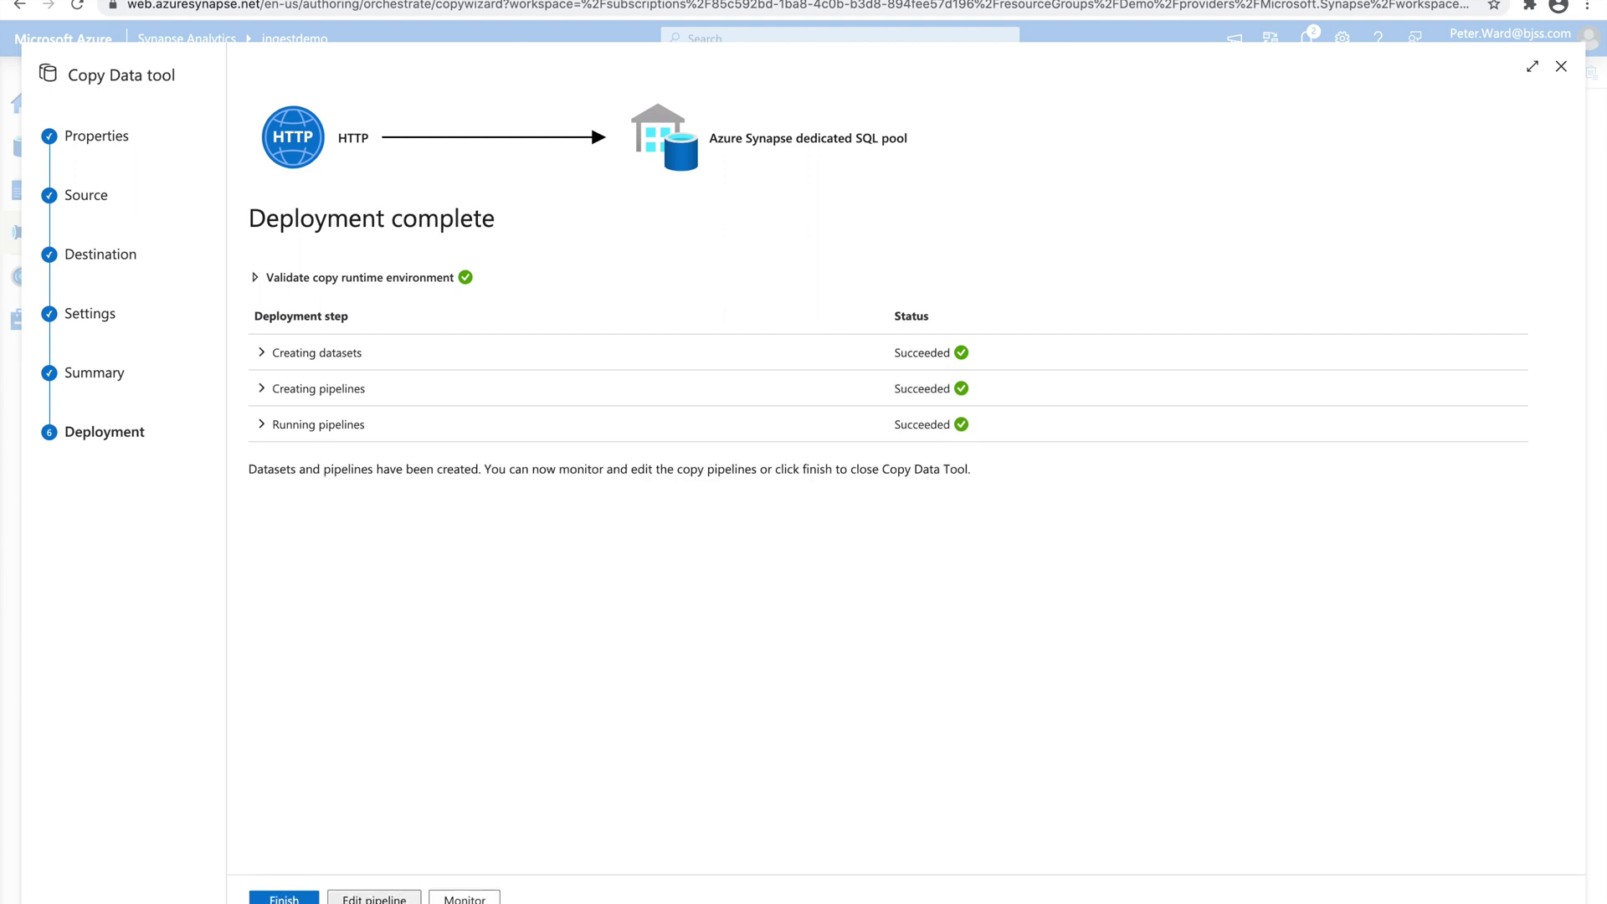
left_click(297, 897)
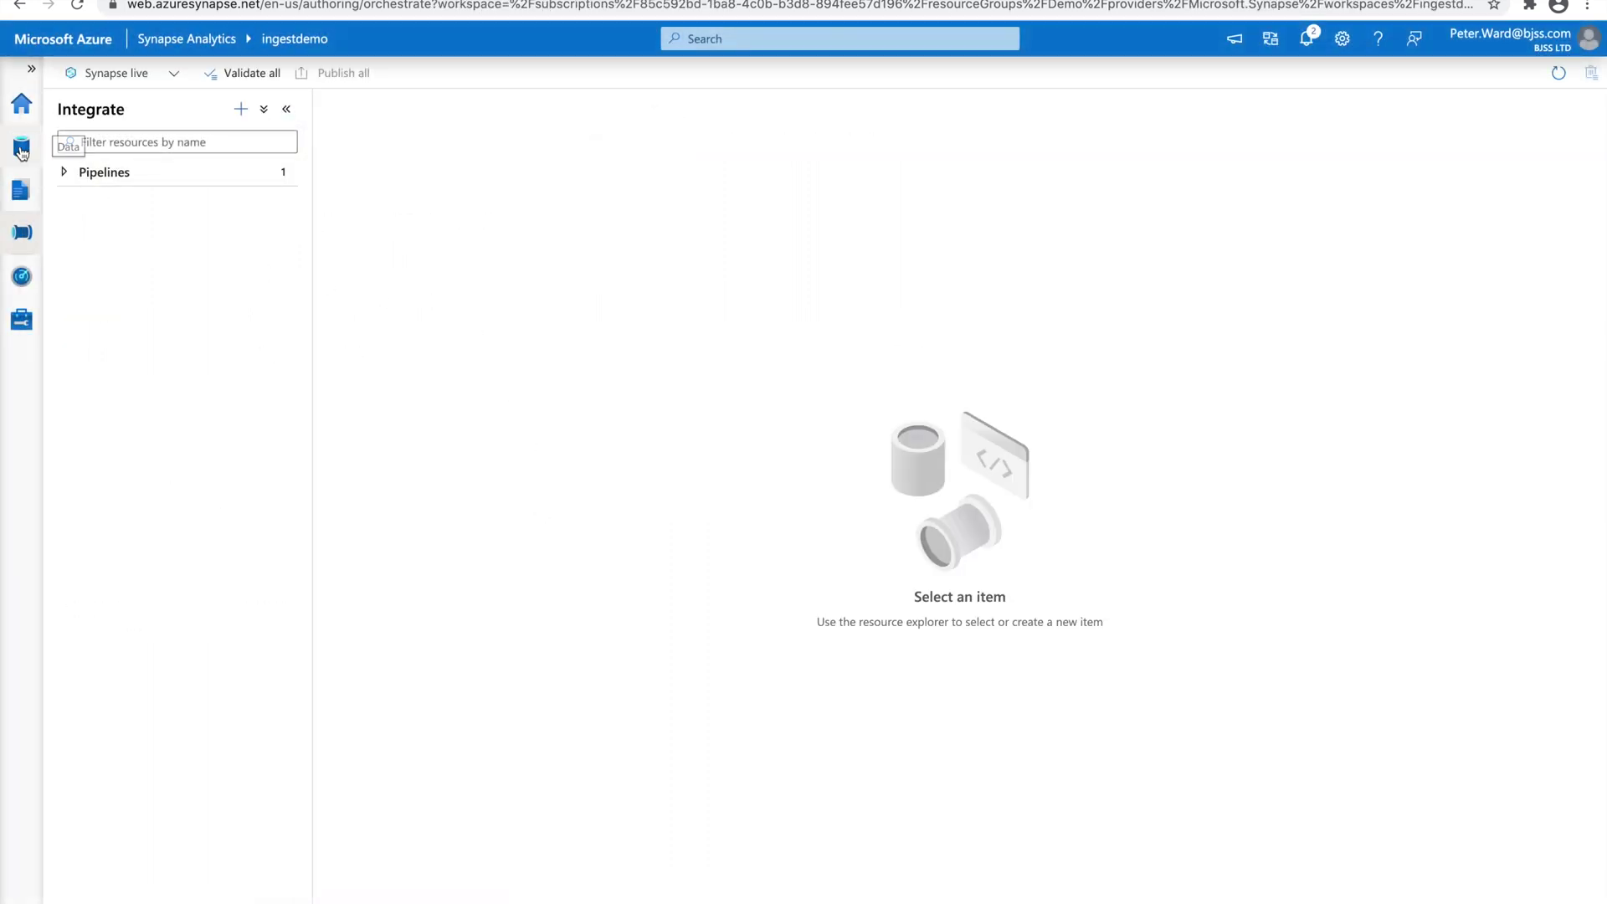
Step: Refresh the INGEST SQL database in the workspace data and expand its list of tables
left_click(22, 150)
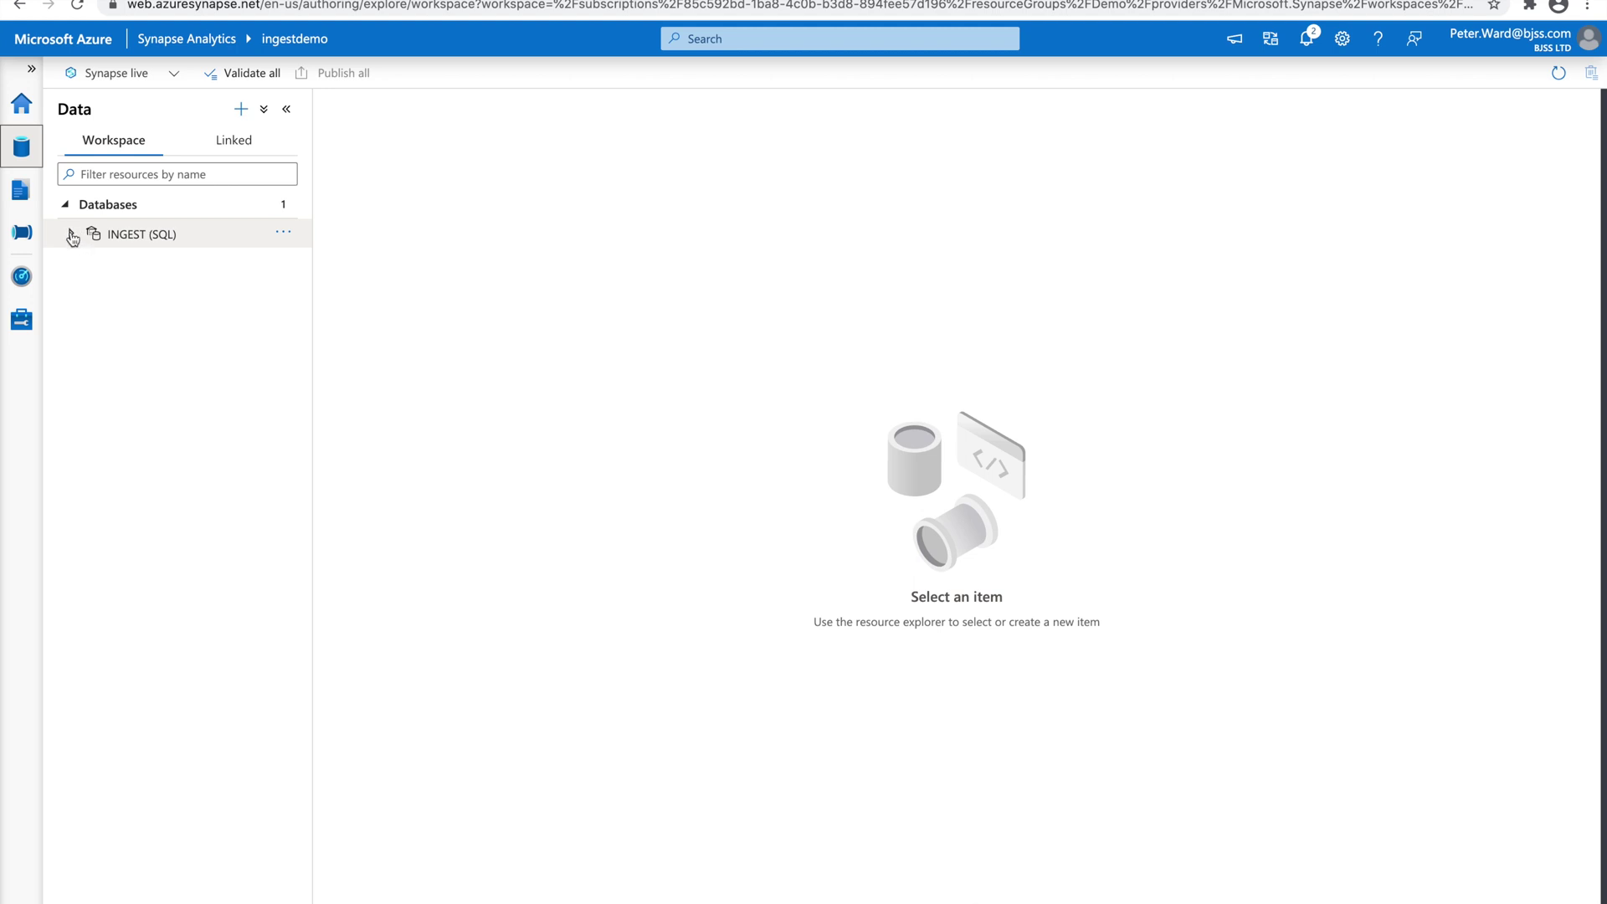
left_click(283, 233)
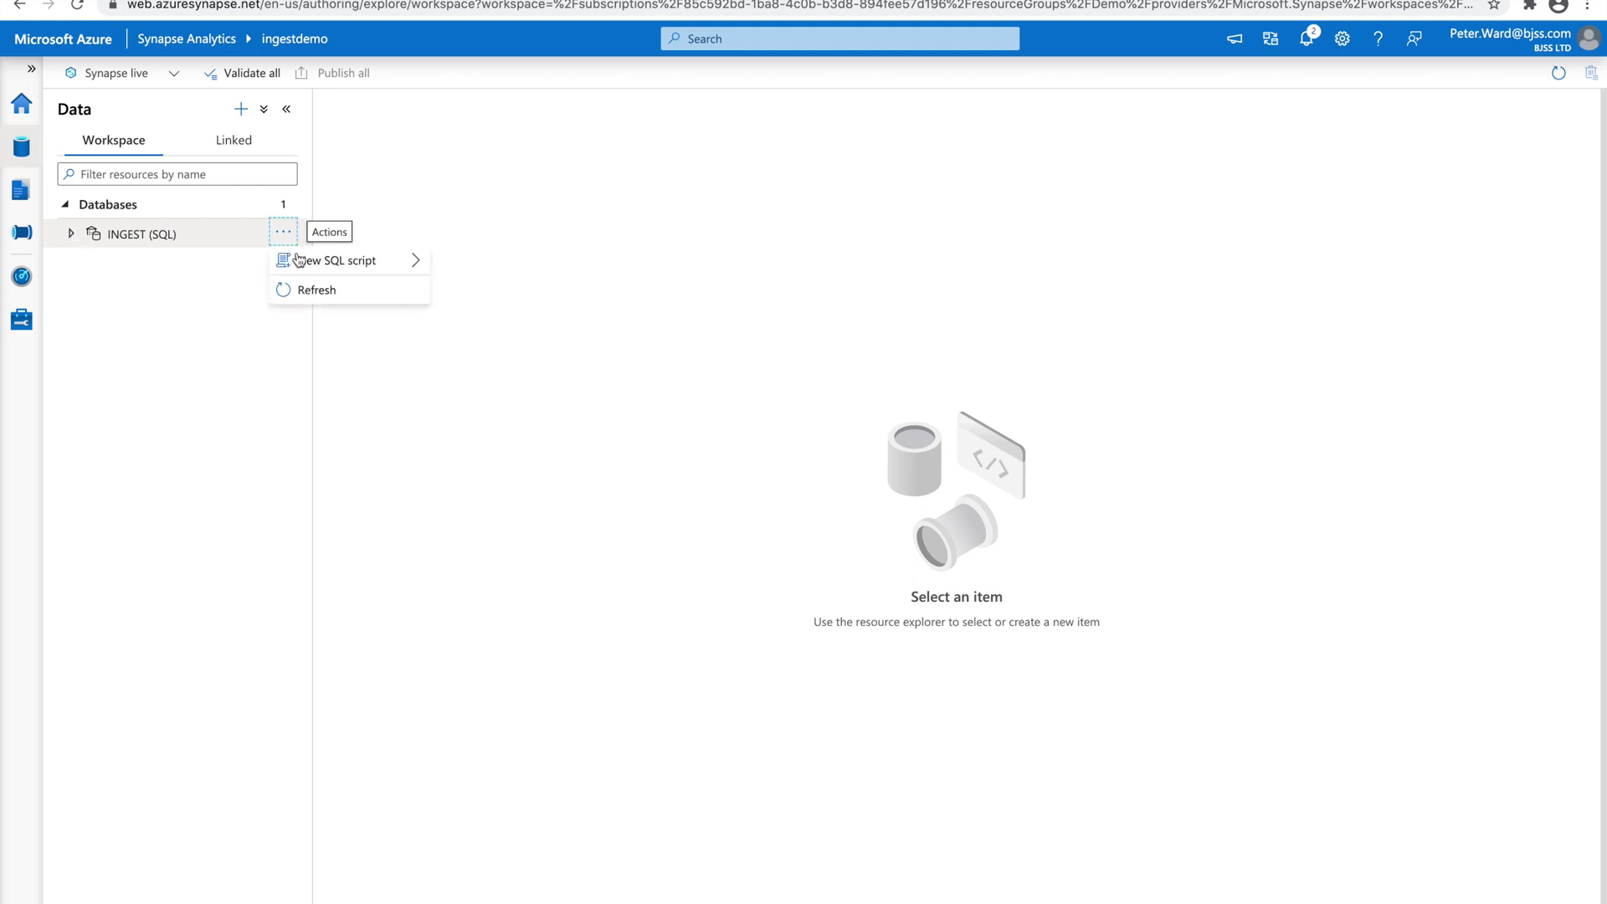
left_click(322, 292)
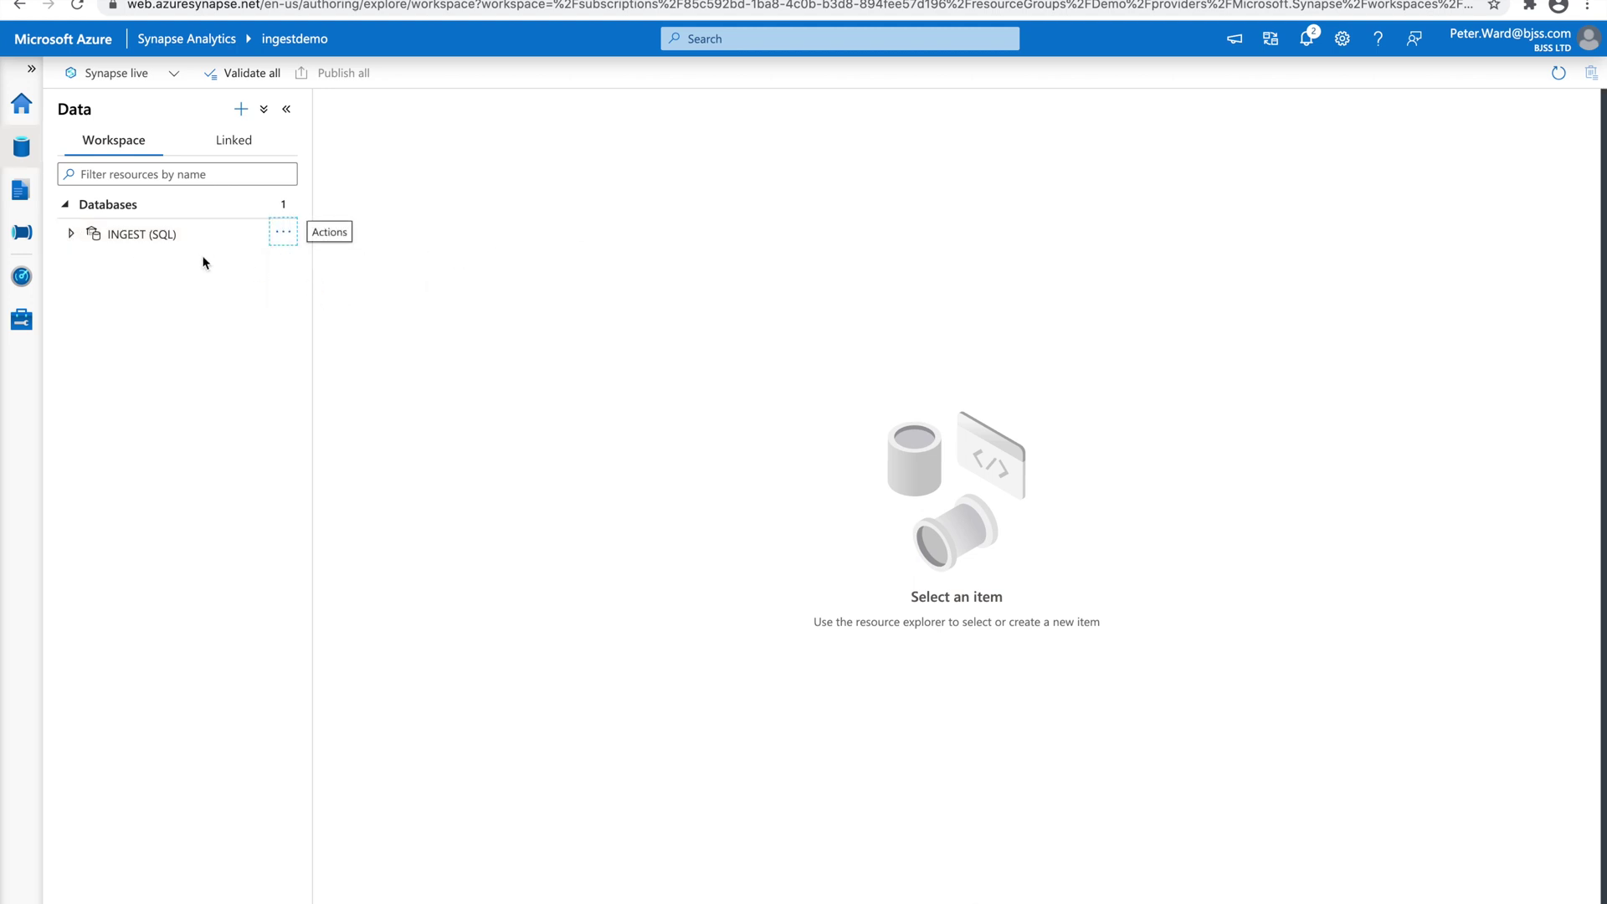
left_click(71, 234)
left_click(89, 263)
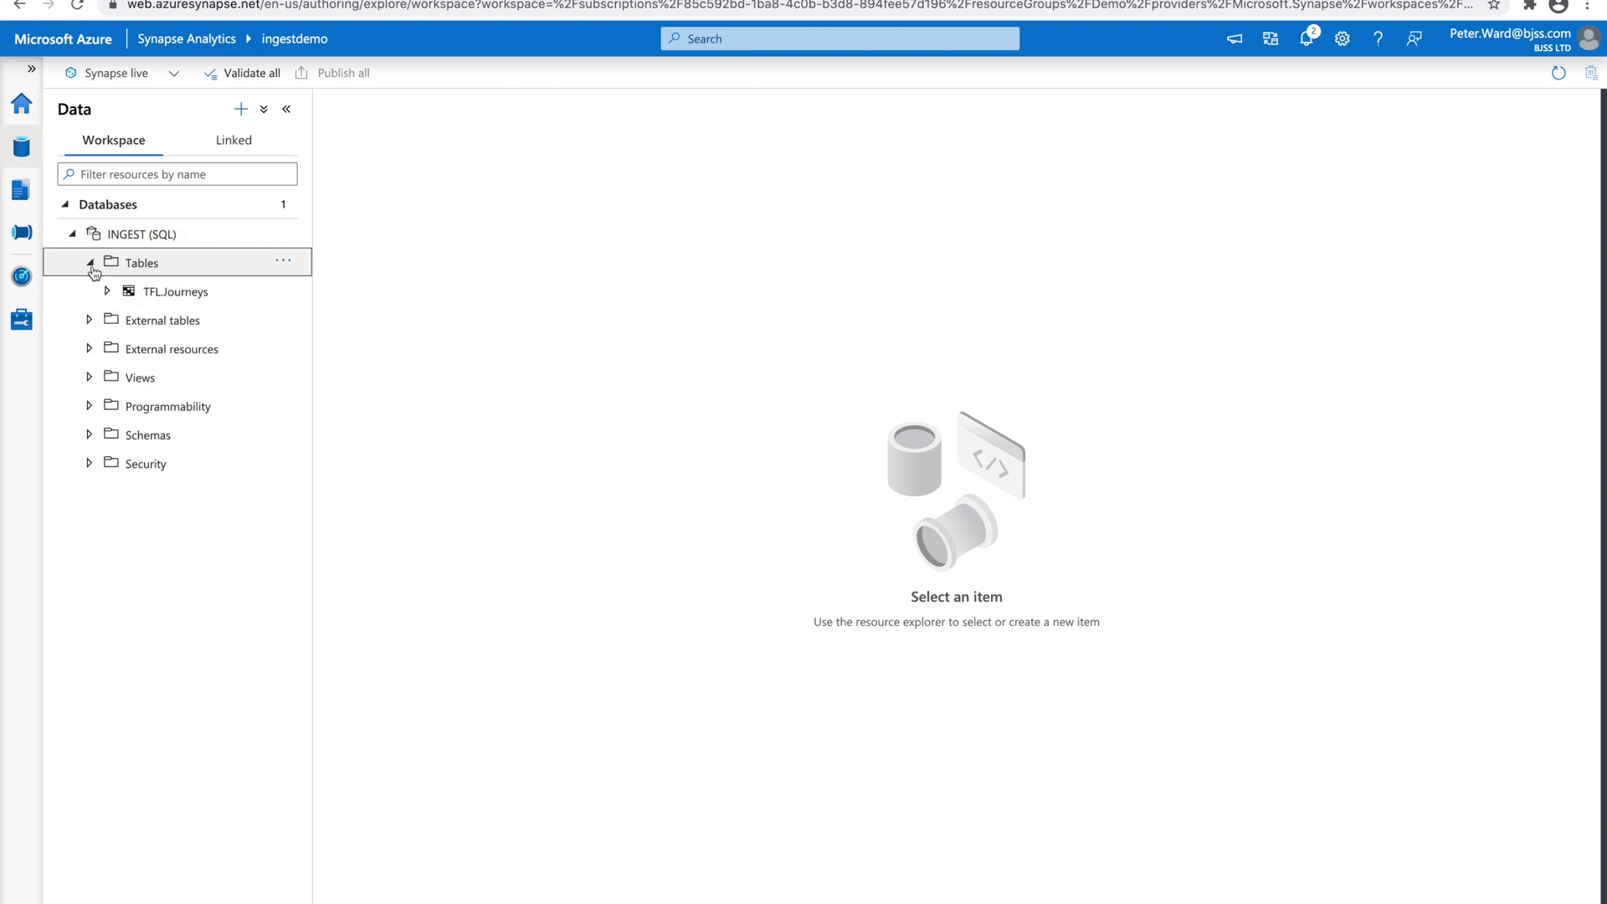
Step: Create a new SQL script that selects the top 100 rows of the TFL.Journeys table
left_click(193, 295)
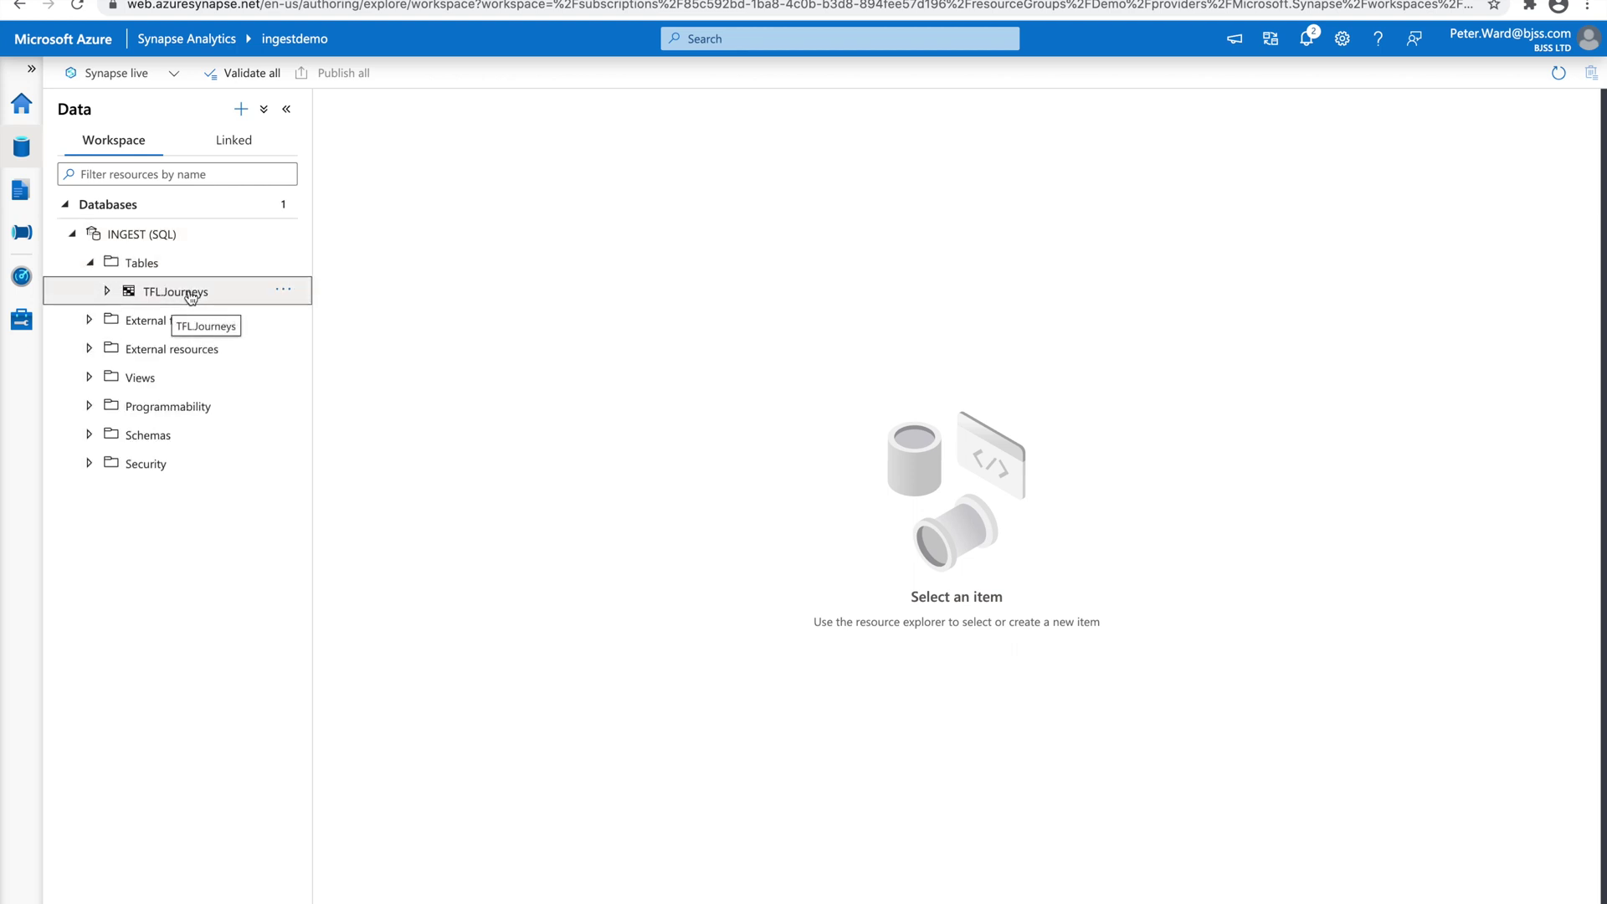
left_click(285, 293)
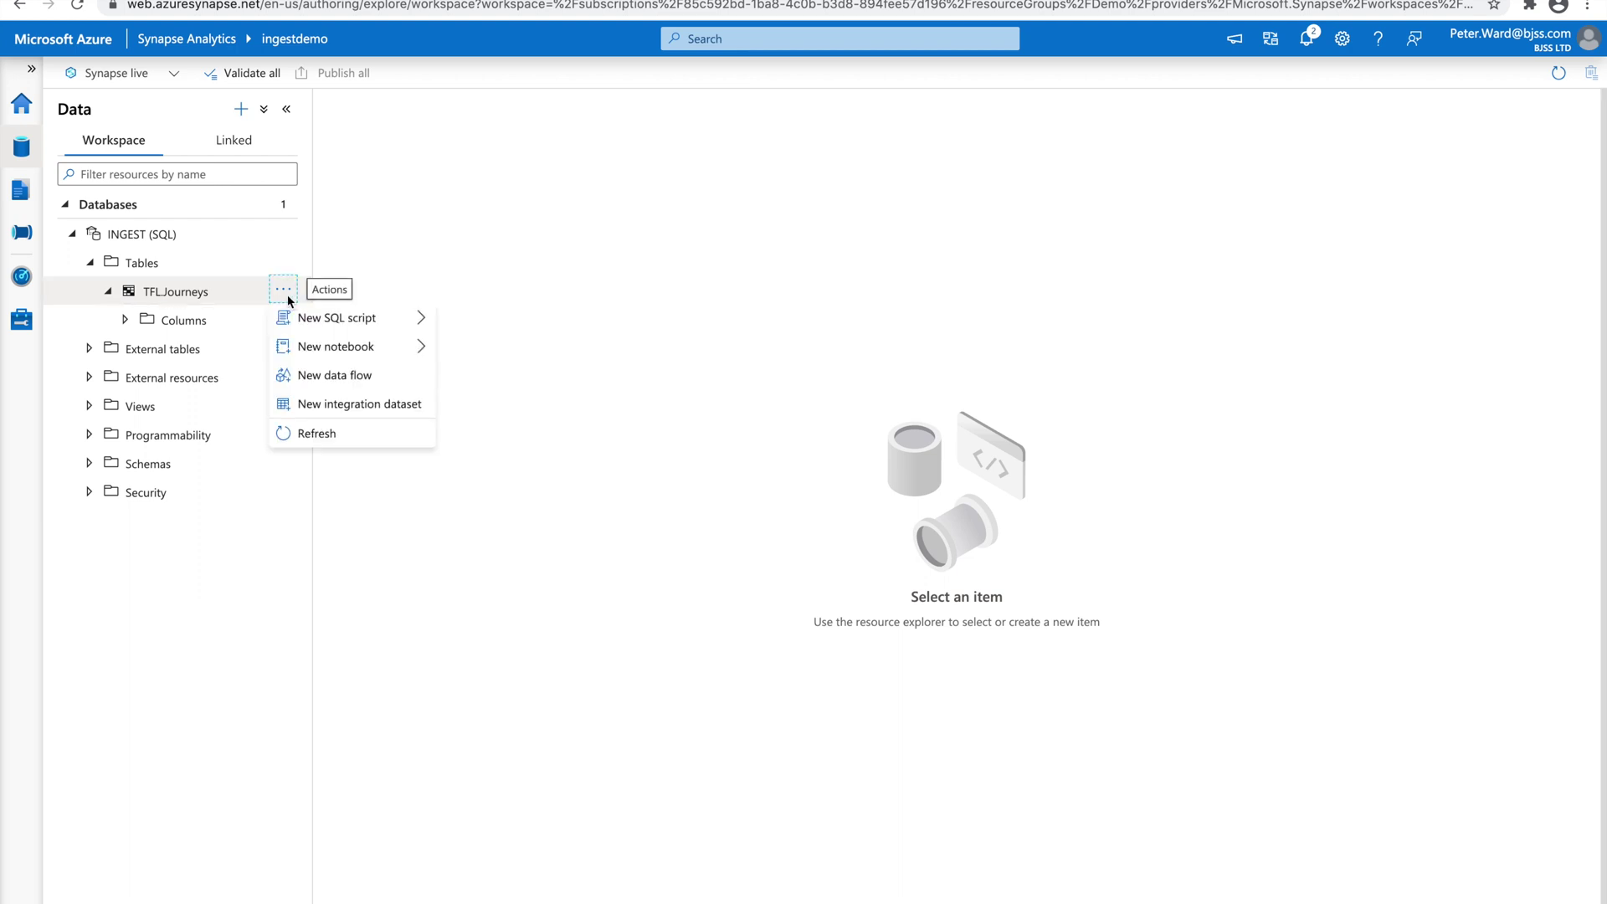
mouse_move(388, 324)
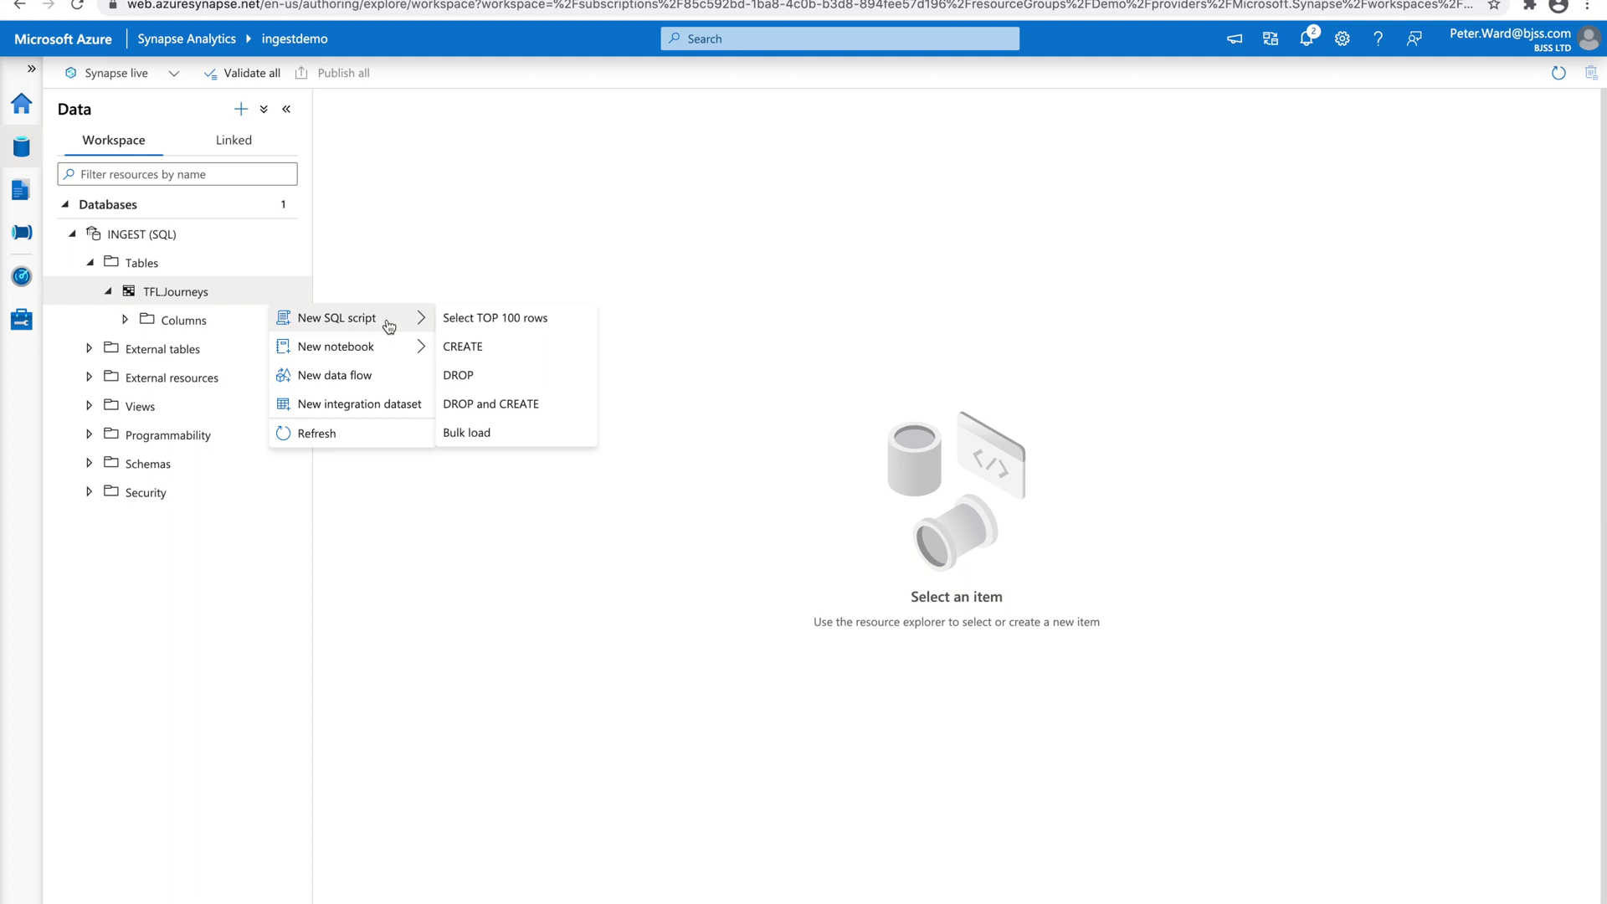
left_click(467, 323)
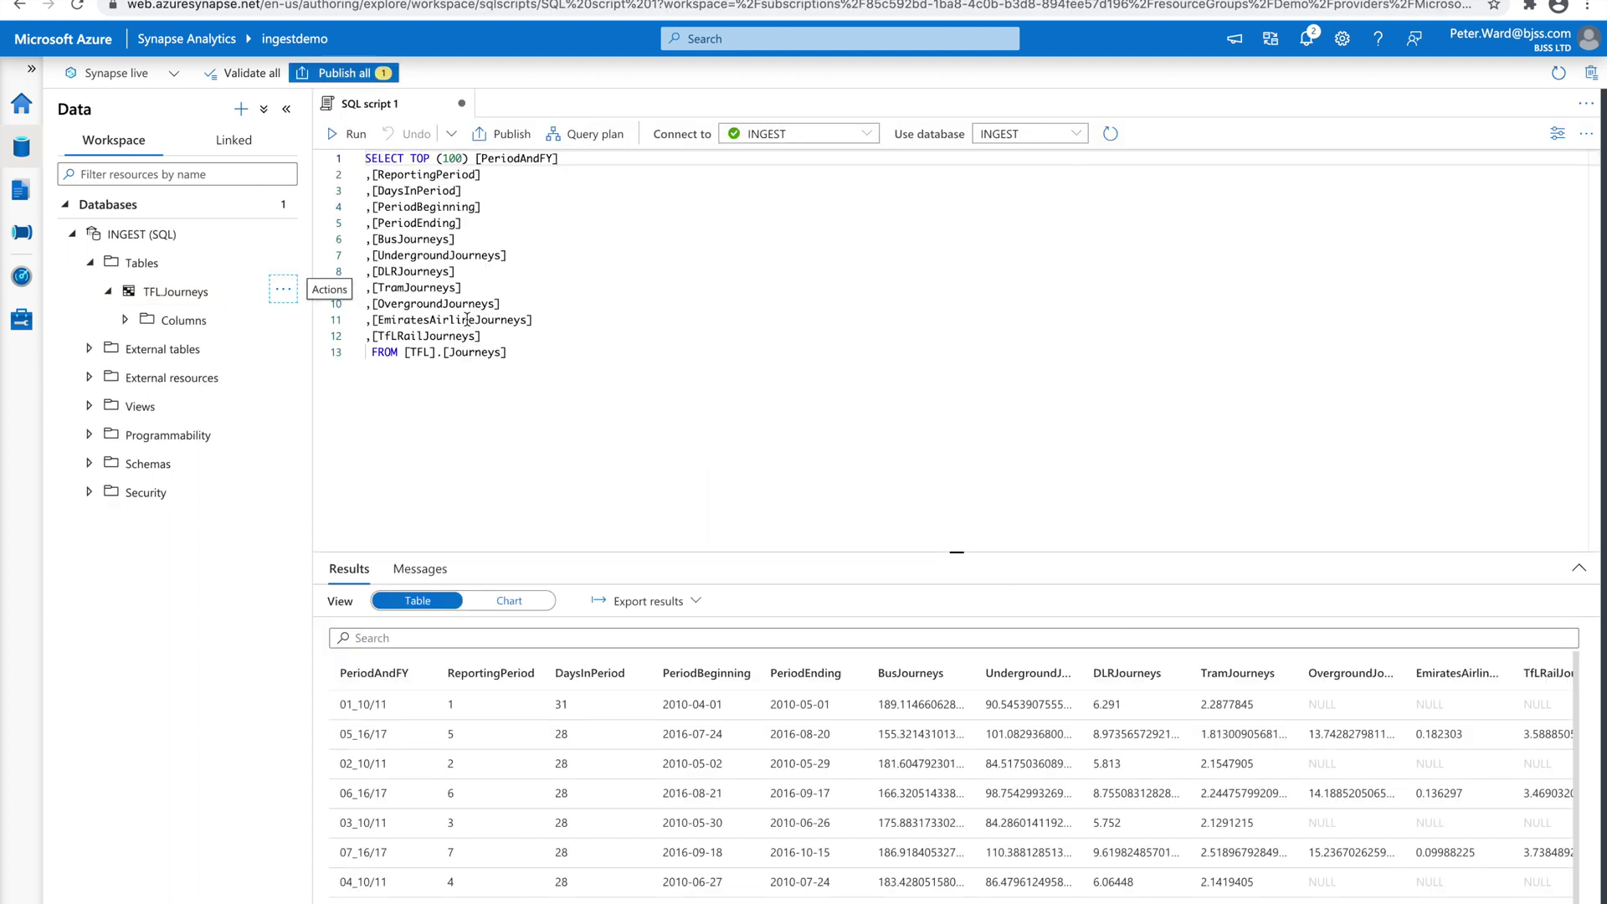
Step: Enlarge the query results area and display the TFL.Journeys results as a chart
left_click_drag(955, 552, 943, 384)
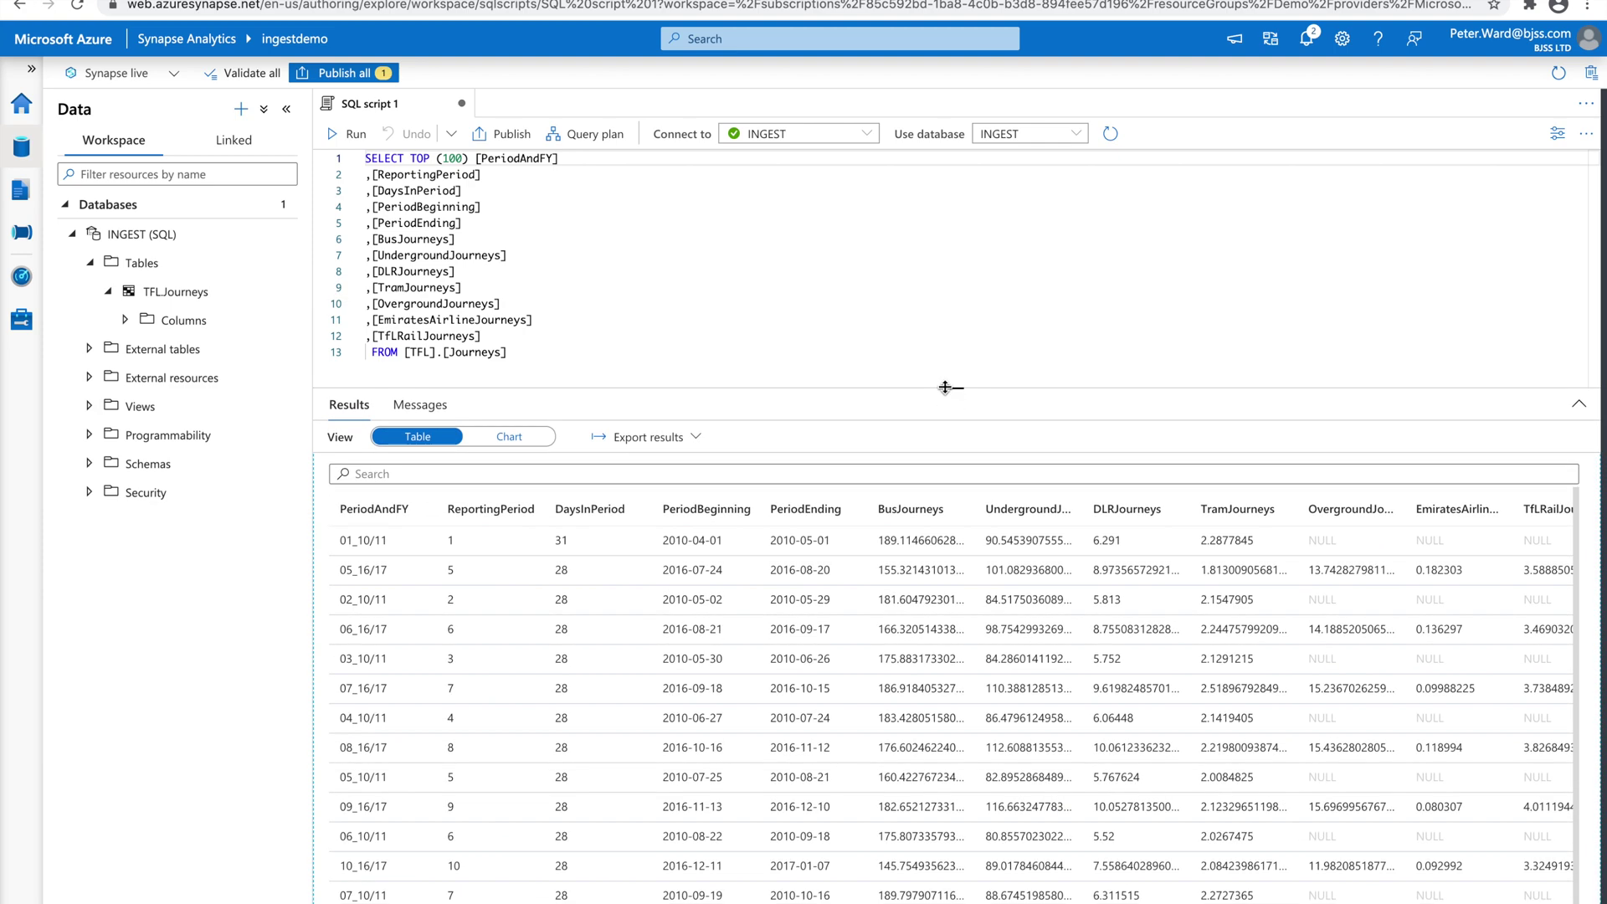
left_click(512, 438)
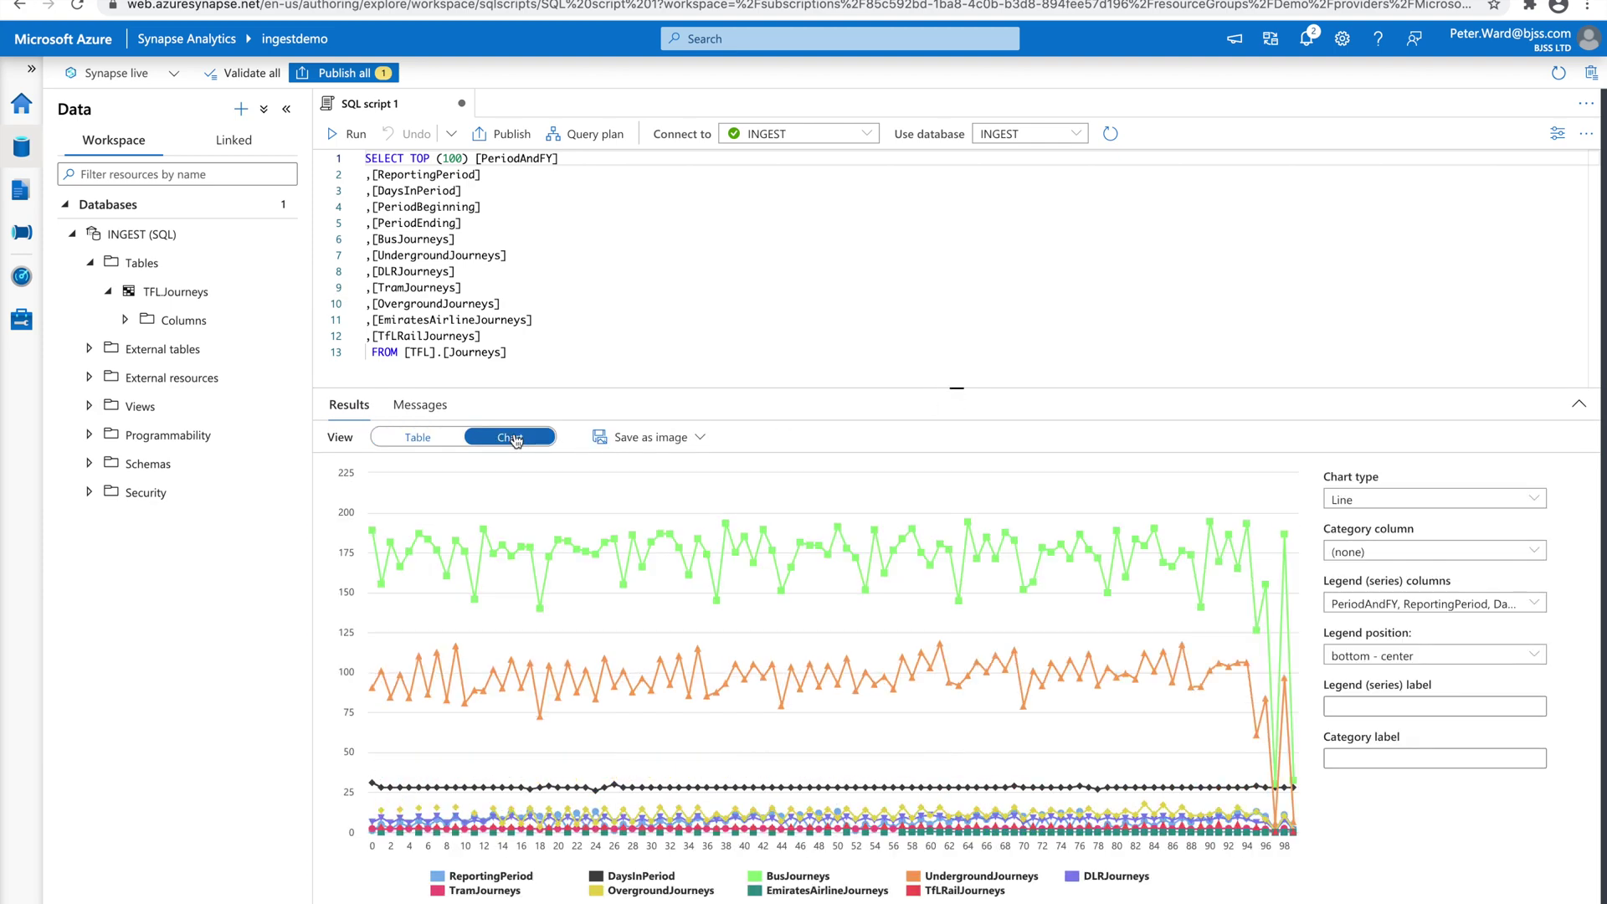